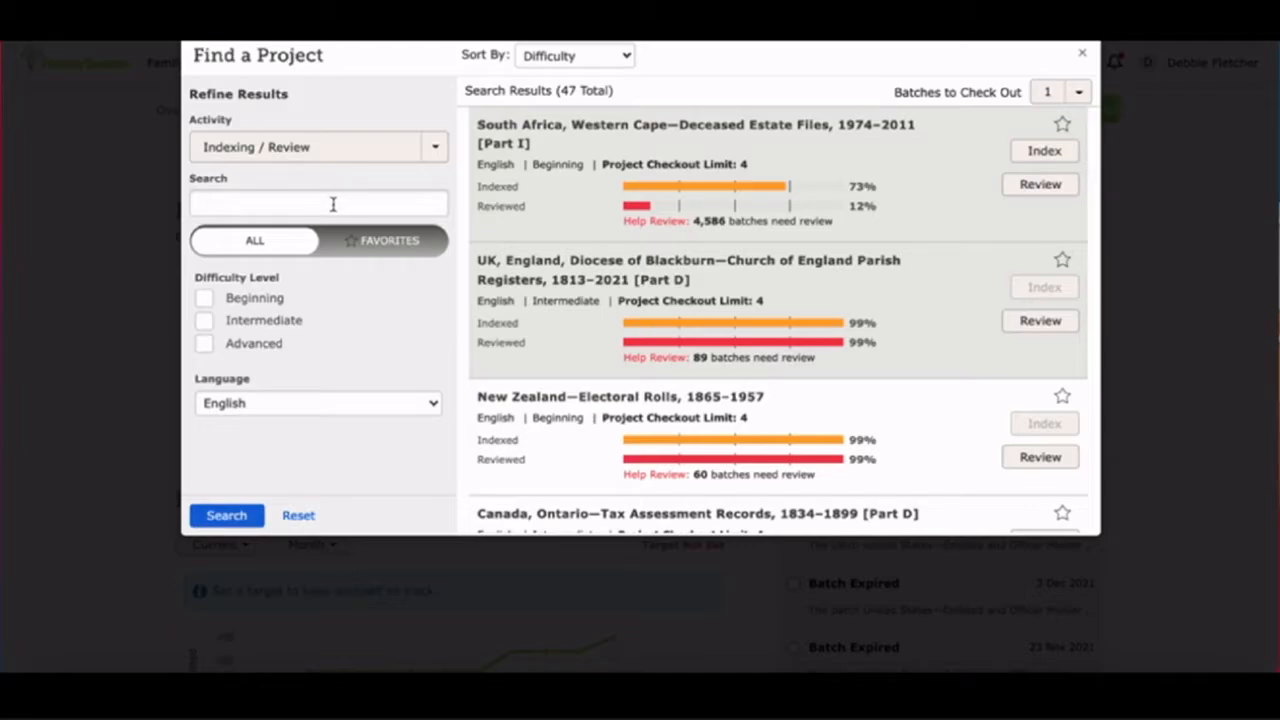
# Search the available indexing projects for "muster".
pyautogui.click(333, 202)
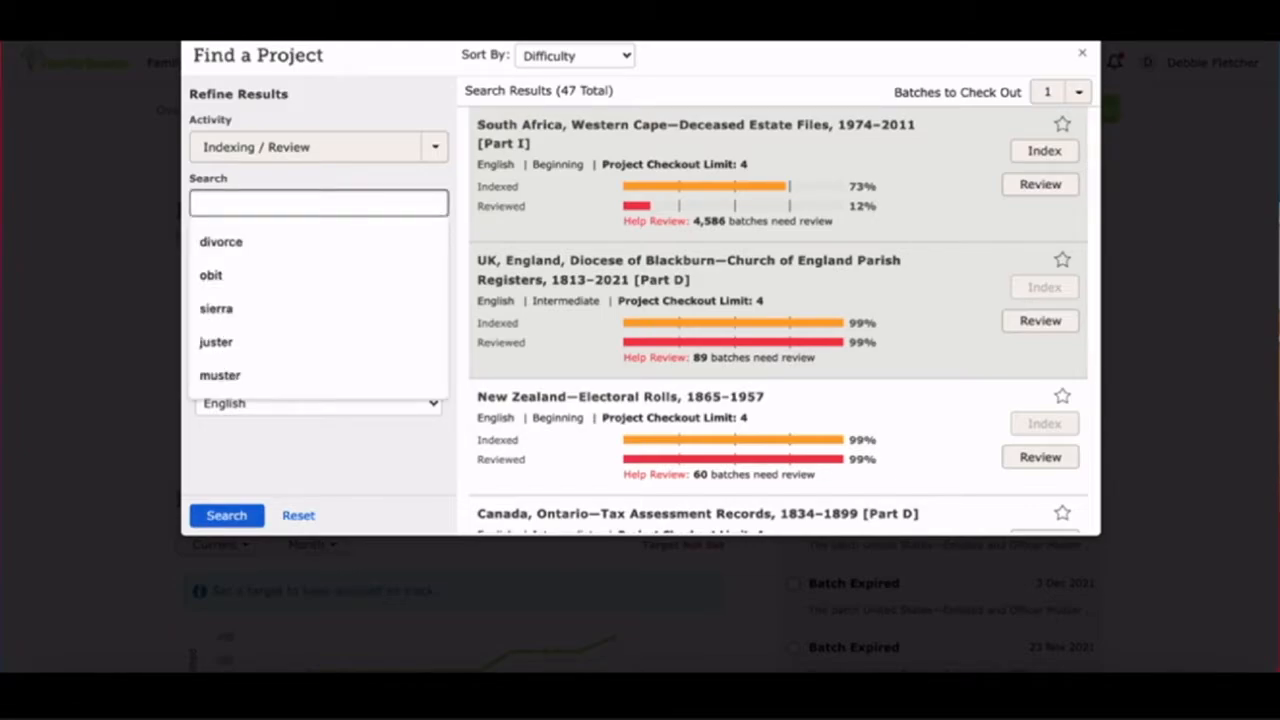
pyautogui.write('mus')
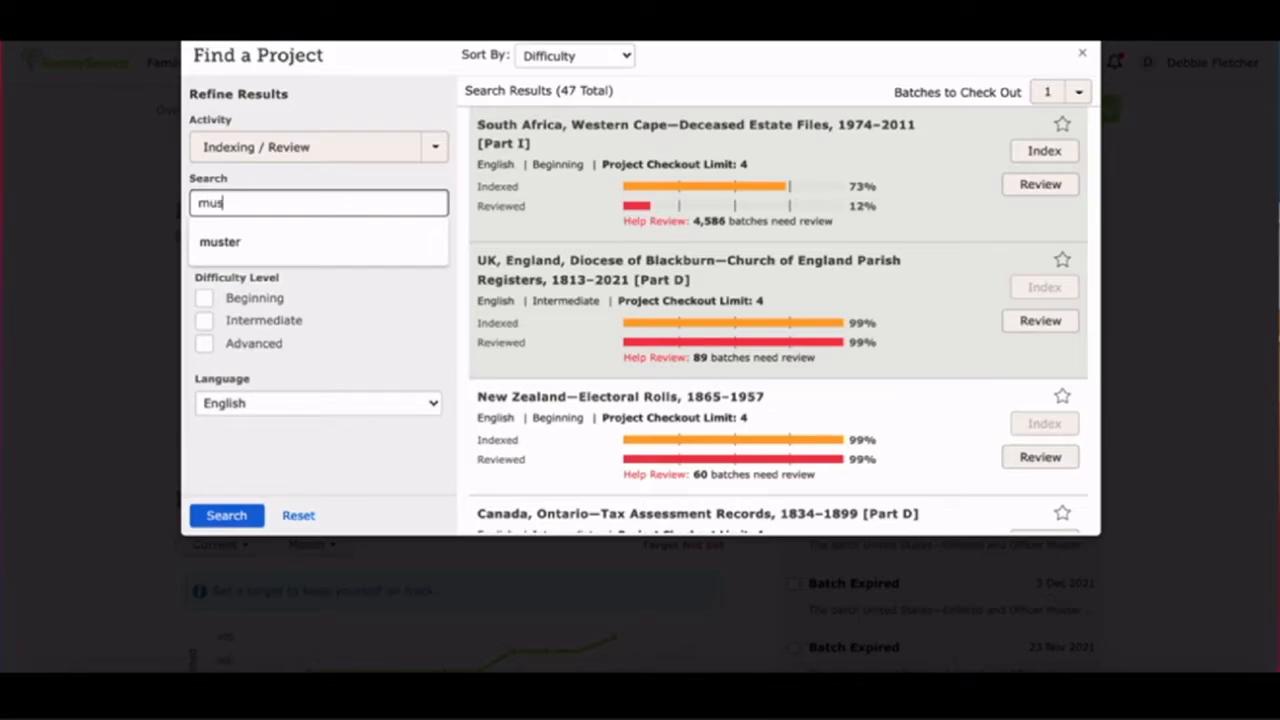
pyautogui.write('ter')
pyautogui.press('Return')
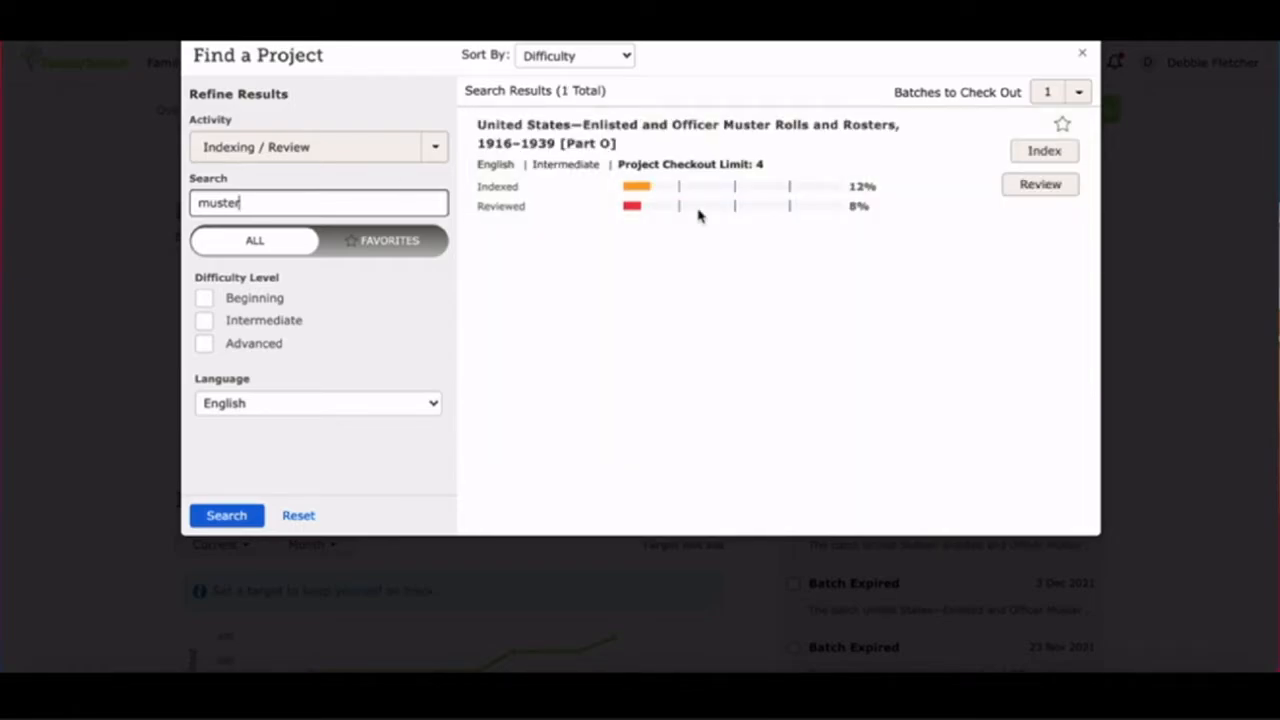
# Check out an indexing batch from the United States Muster Rolls and Rosters project and accept Yes for indexing its image.
pyautogui.click(1046, 156)
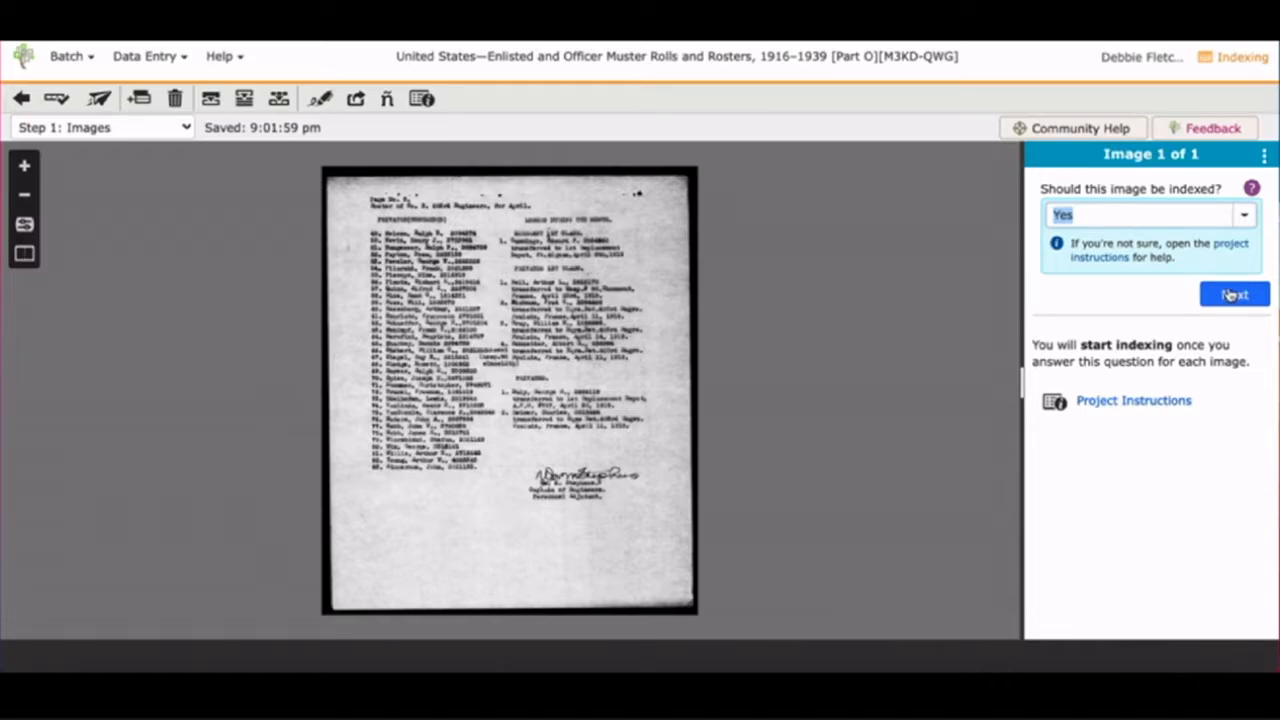
pyautogui.click(1233, 295)
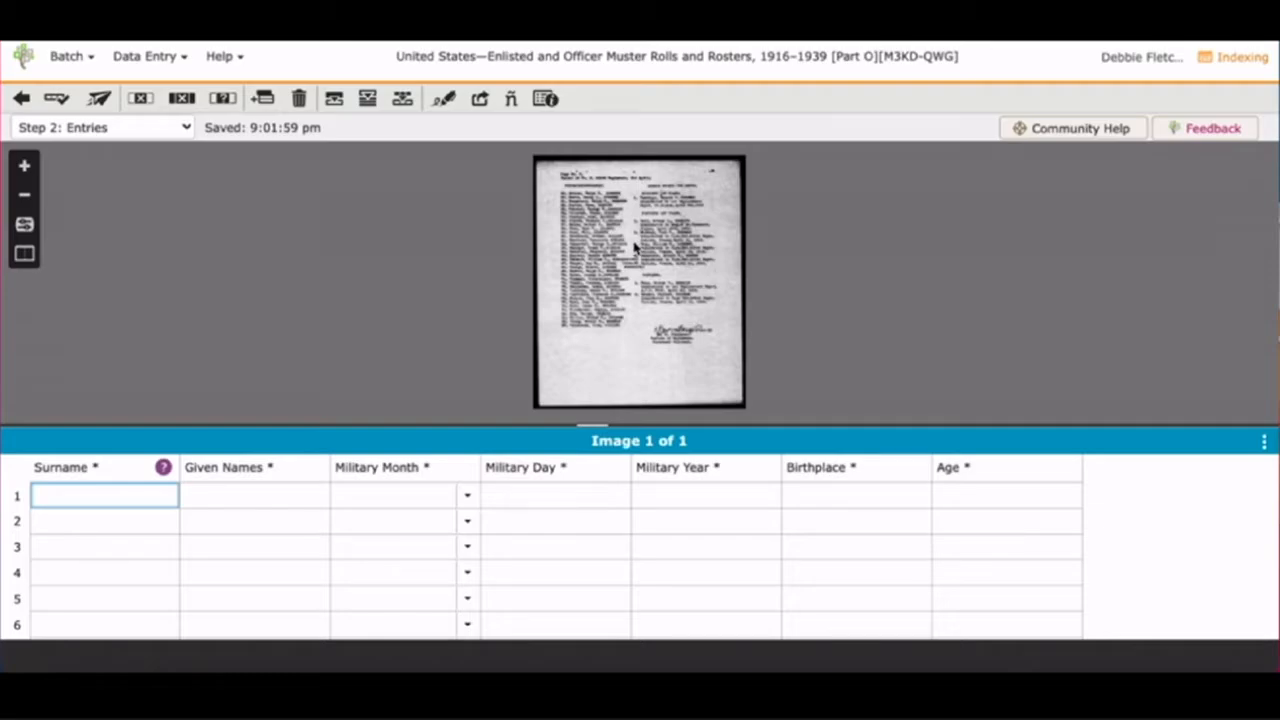
pyautogui.scroll(3, 635, 249)
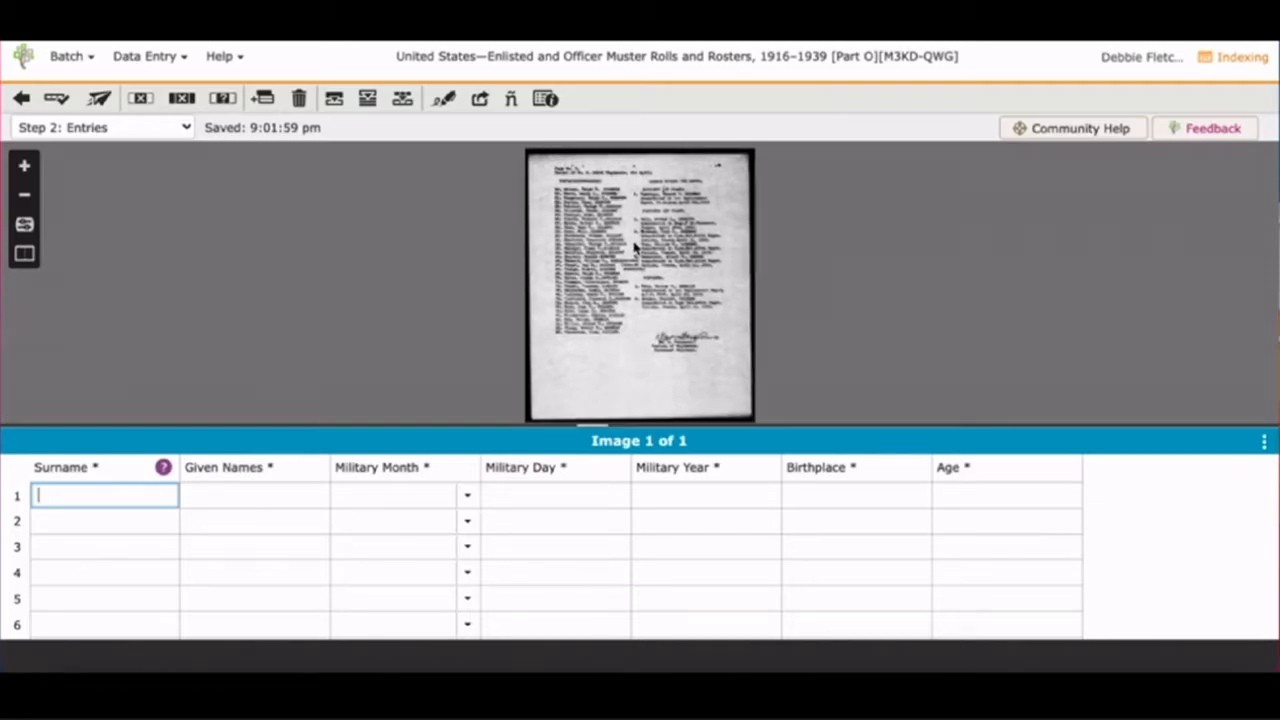
pyautogui.scroll(3, 635, 249)
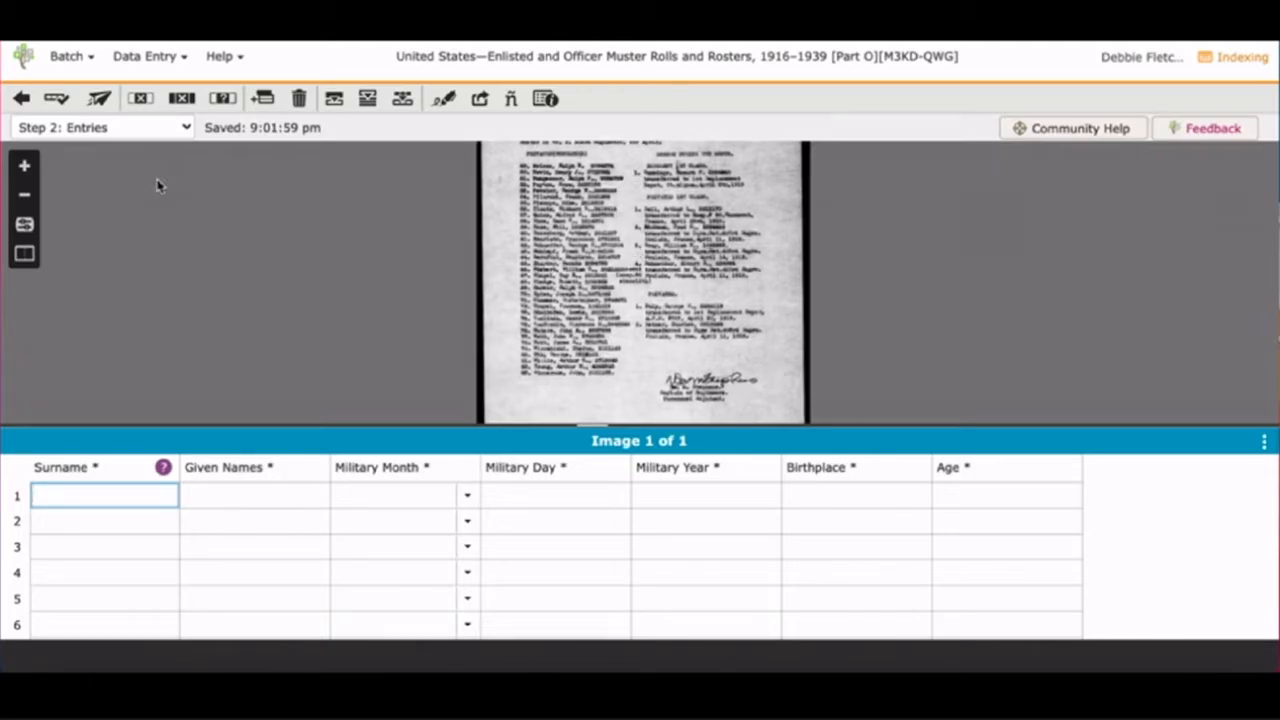
# Switch the data entry layout to Form Entry and back to Table Entry.
pyautogui.click(148, 56)
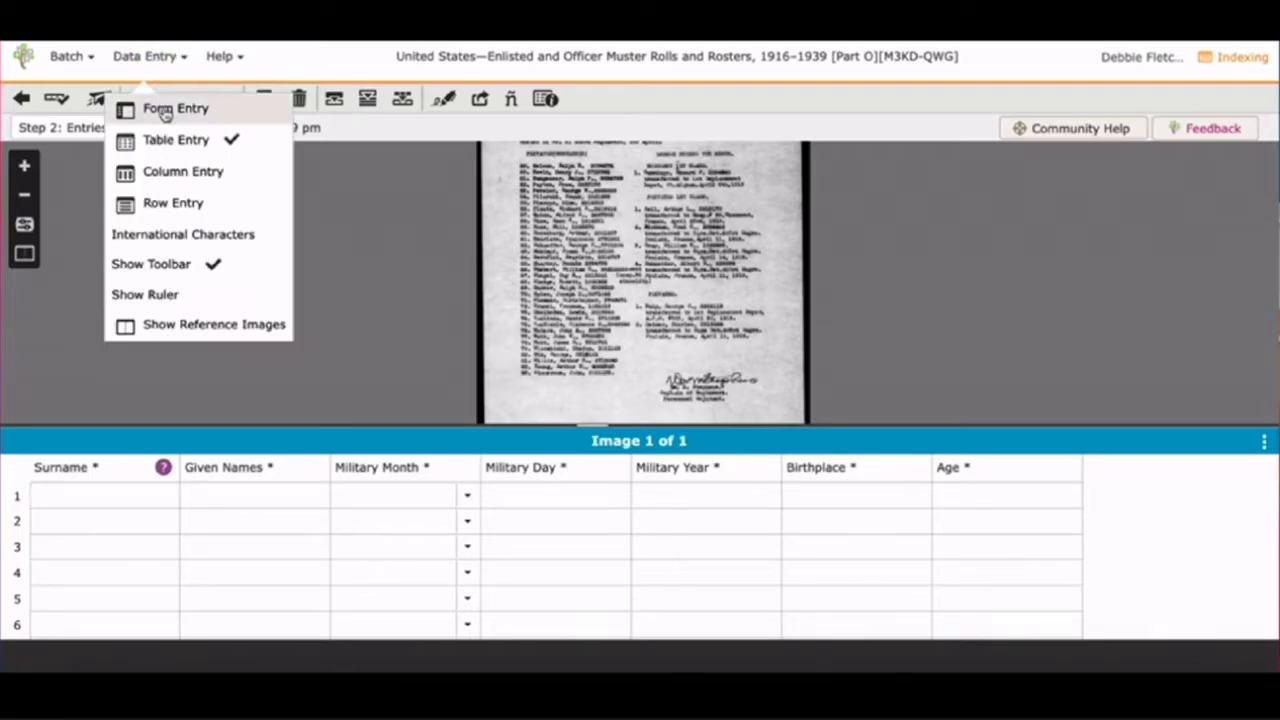
pyautogui.click(165, 110)
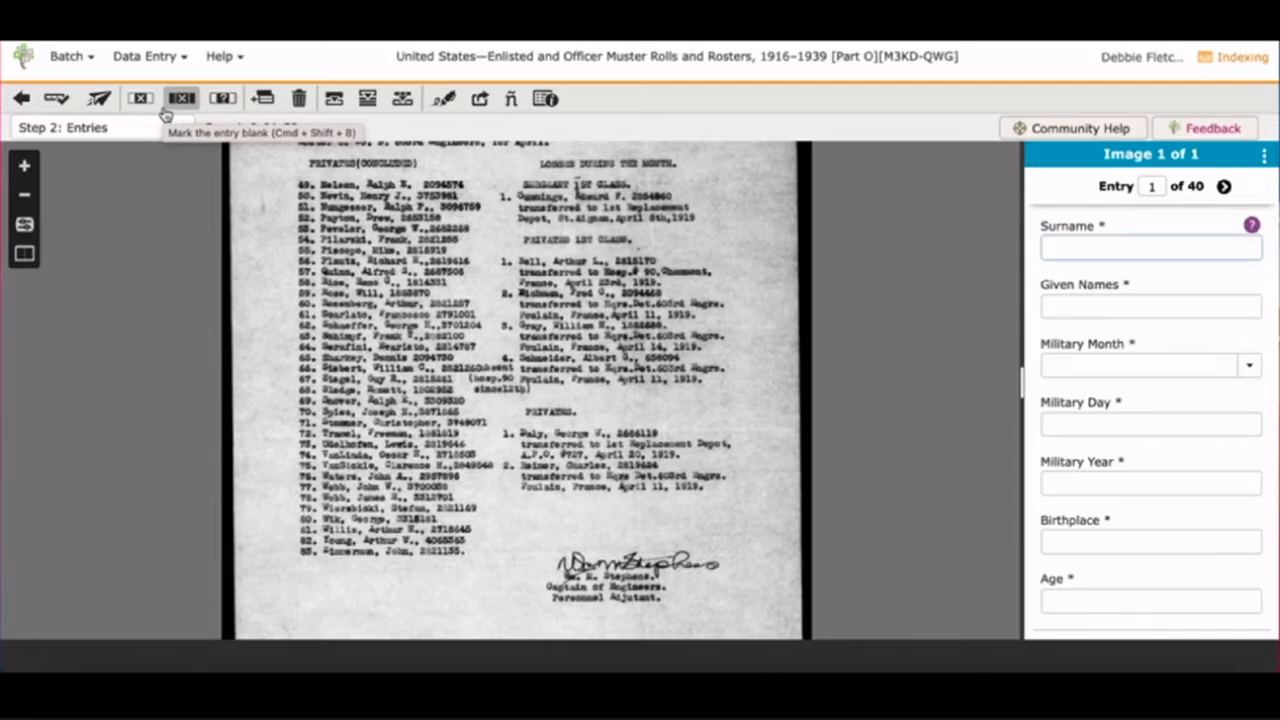
pyautogui.click(129, 57)
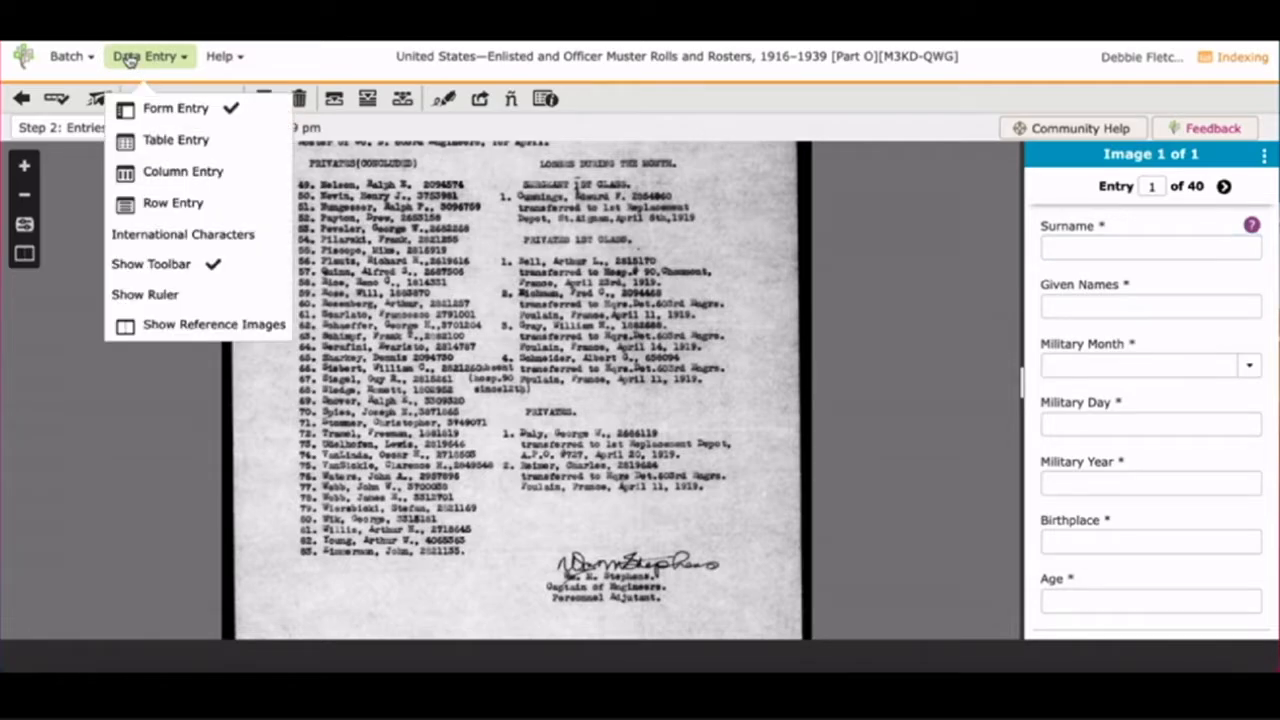
pyautogui.click(137, 147)
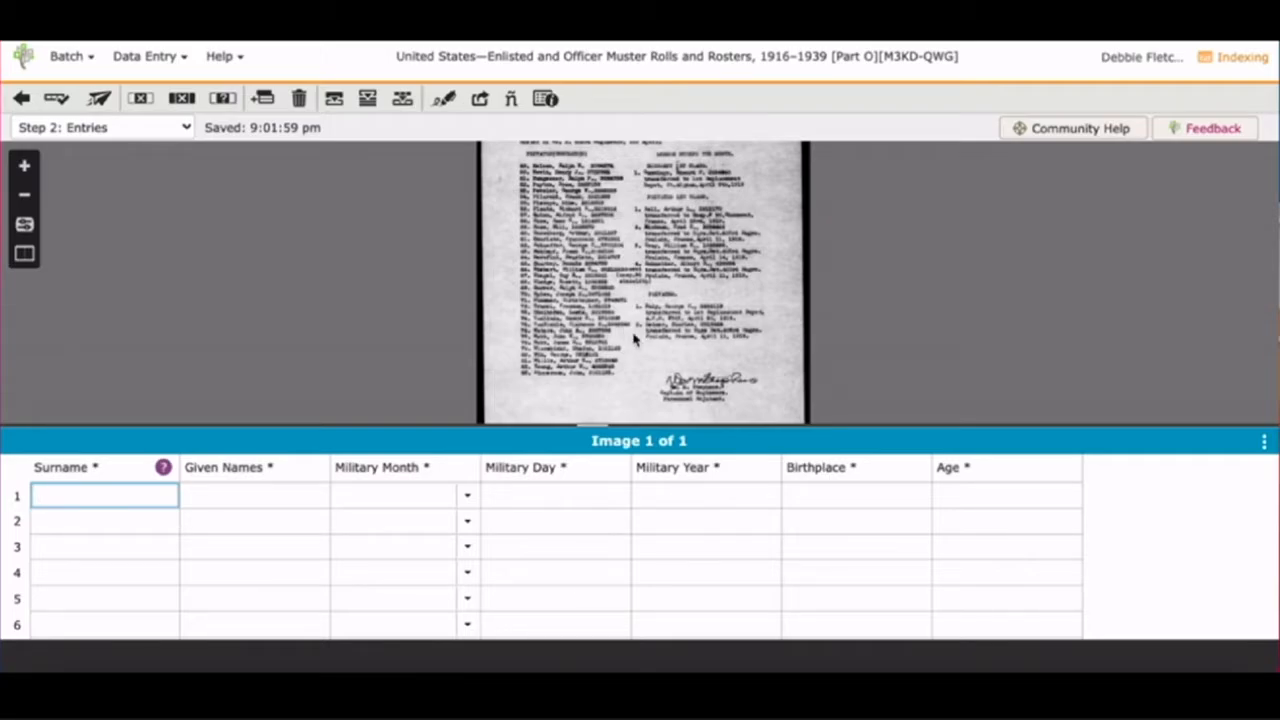
# Fill in the surname and given names of the roster's first listed private in entry row 1.
pyautogui.scroll(5, 633, 340)
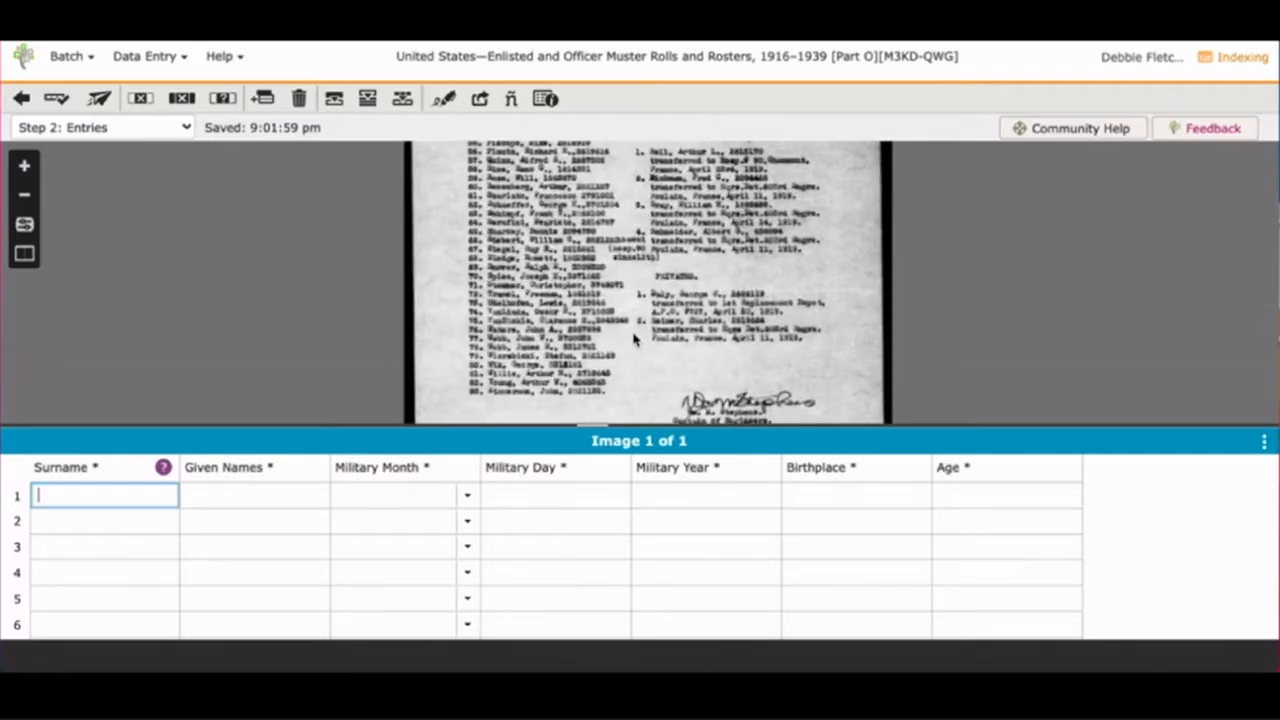
pyautogui.click(621, 214)
pyautogui.moveTo(621, 214); pyautogui.dragTo(592, 407)
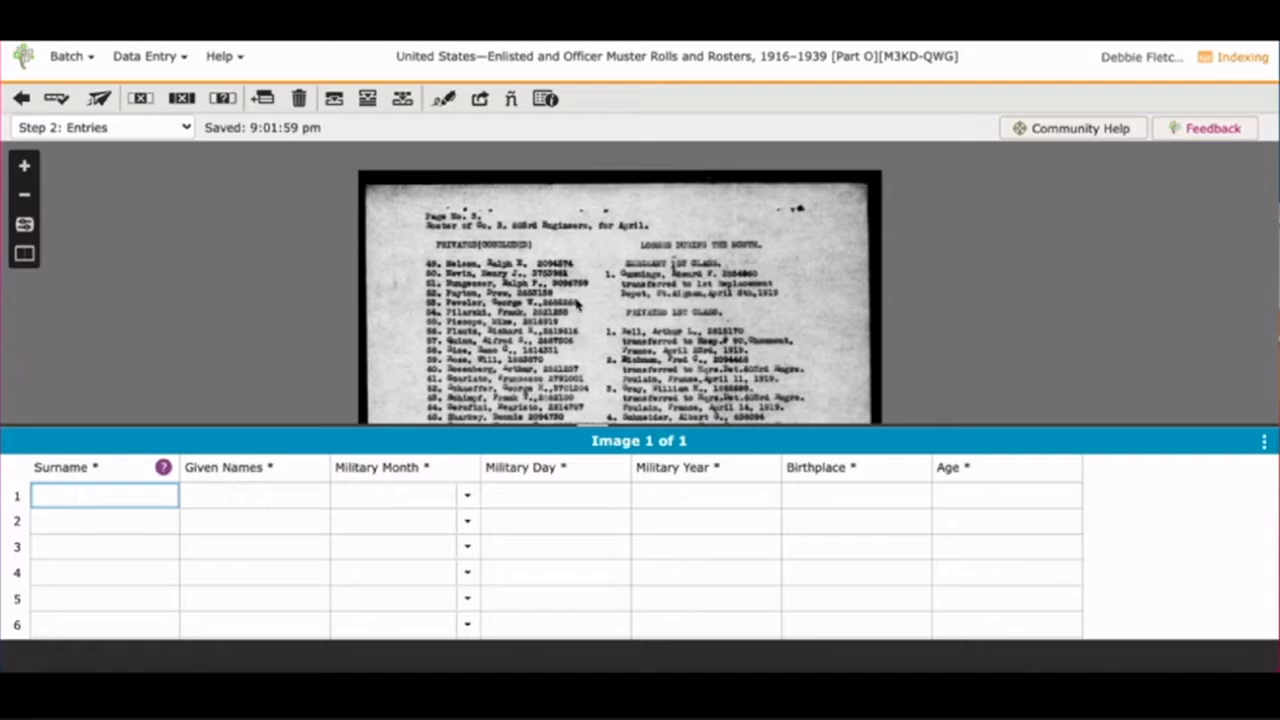
pyautogui.scroll(5, 577, 303)
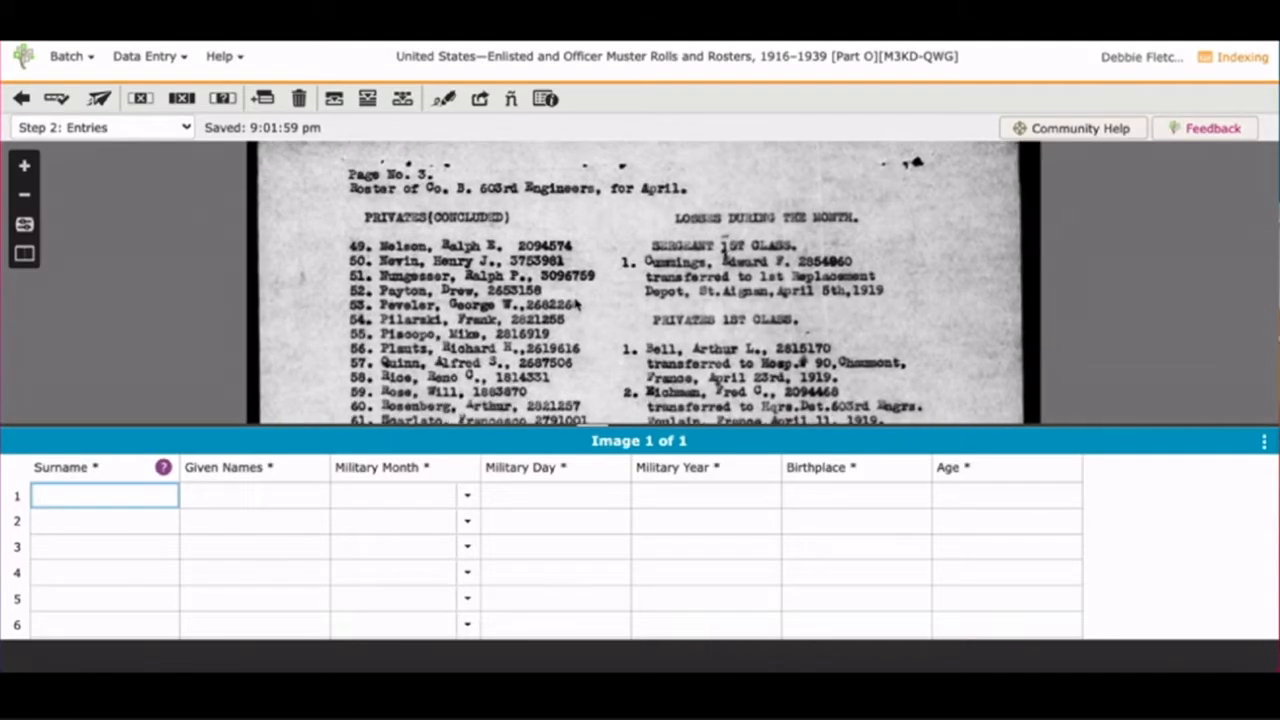
pyautogui.scroll(3, 556, 217)
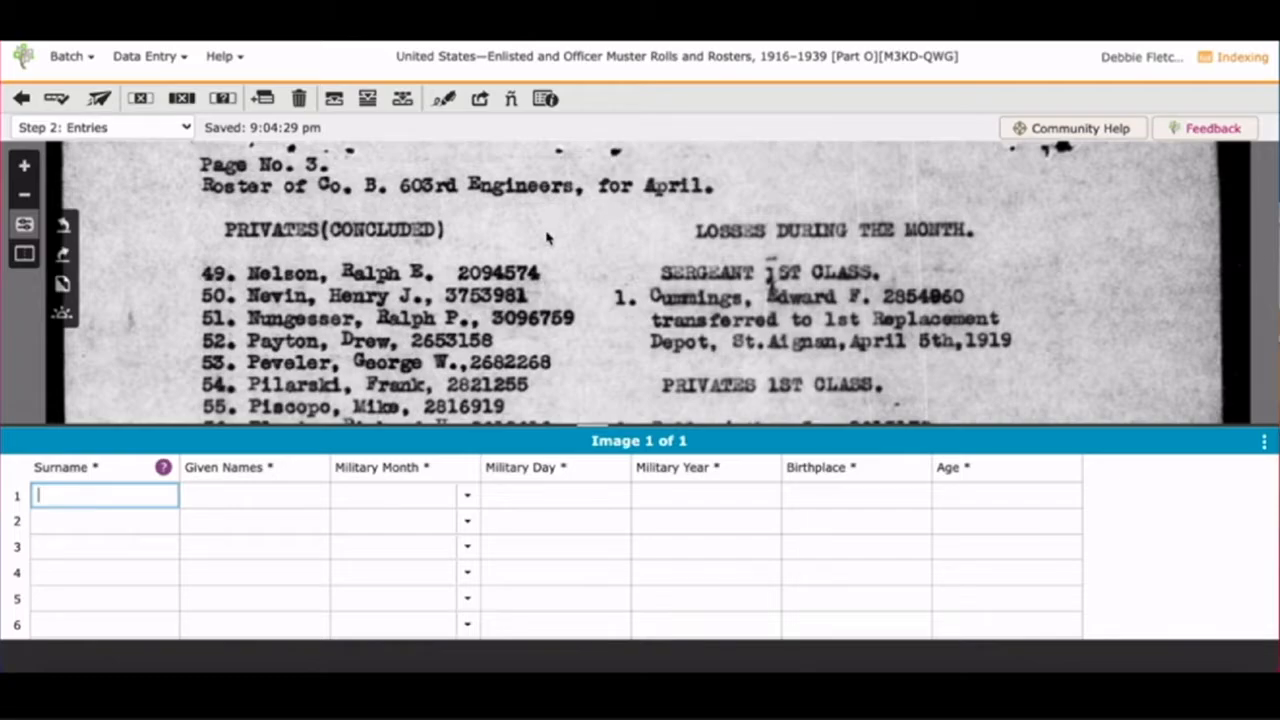
pyautogui.scroll(2, 546, 238)
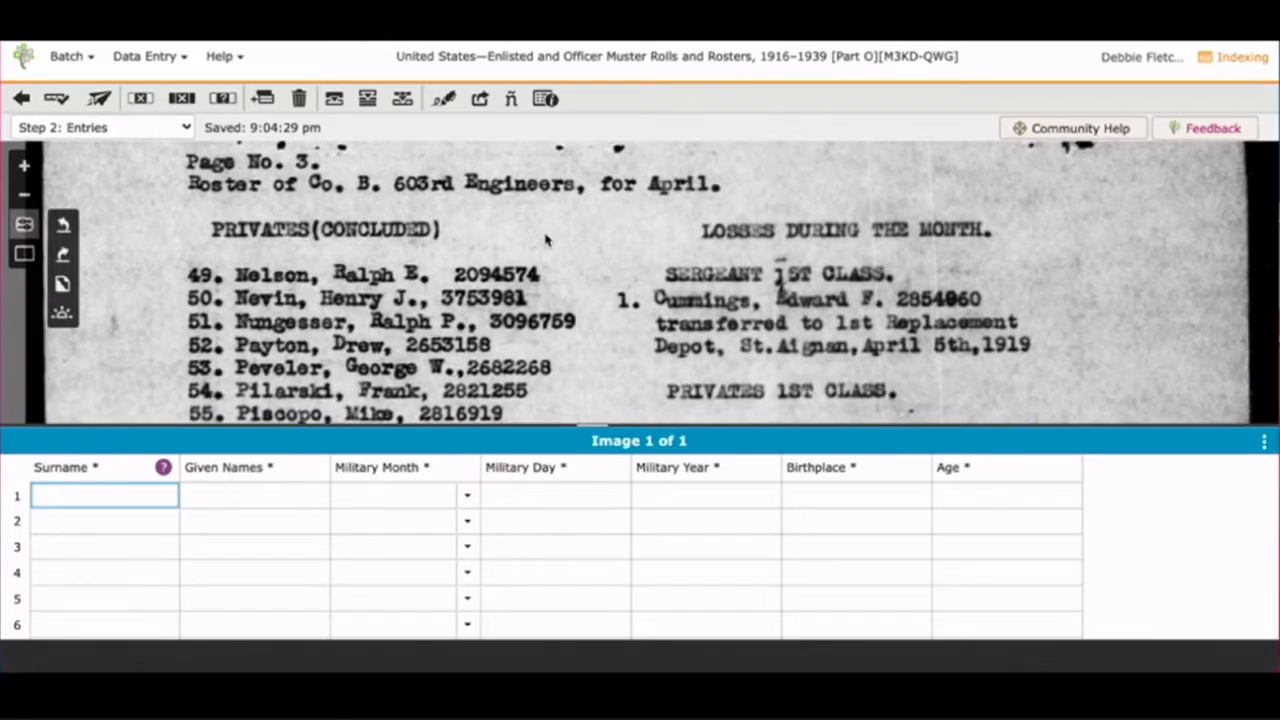
pyautogui.scroll(-1, 546, 240)
pyautogui.moveTo(546, 238); pyautogui.dragTo(538, 300)
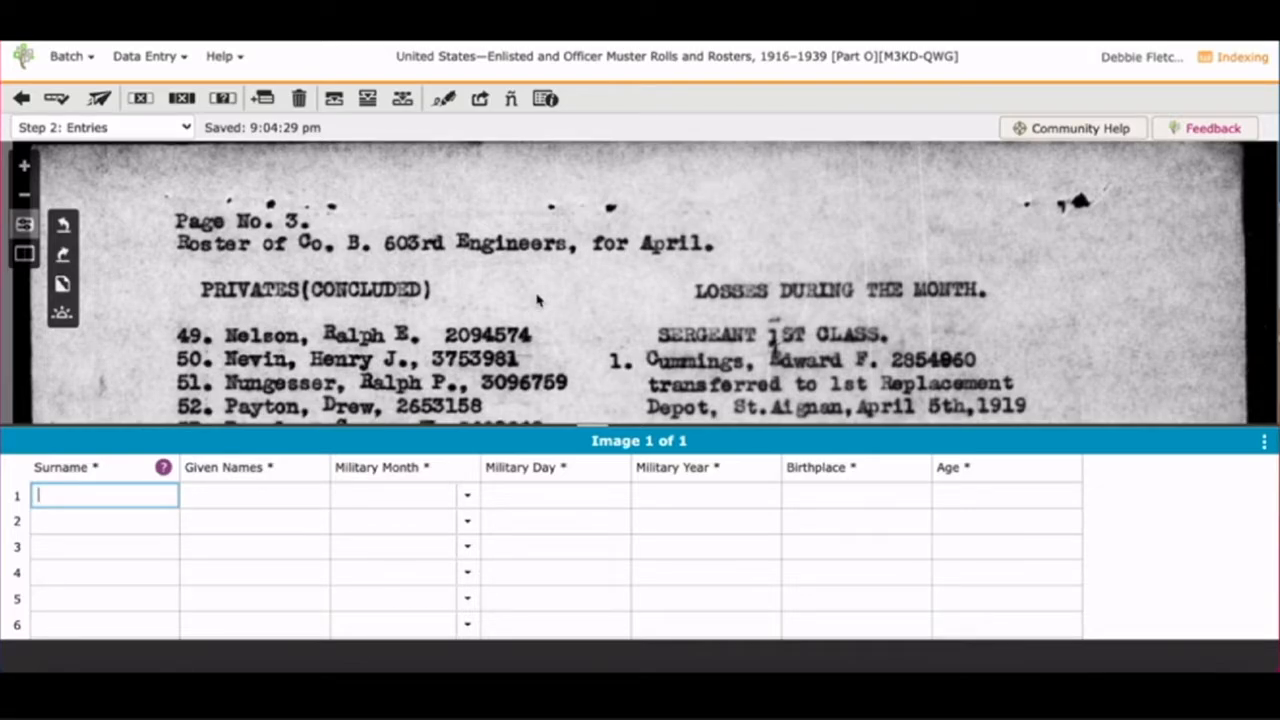
pyautogui.write('Nelson')
pyautogui.press('Tab')
pyautogui.write('Ral')
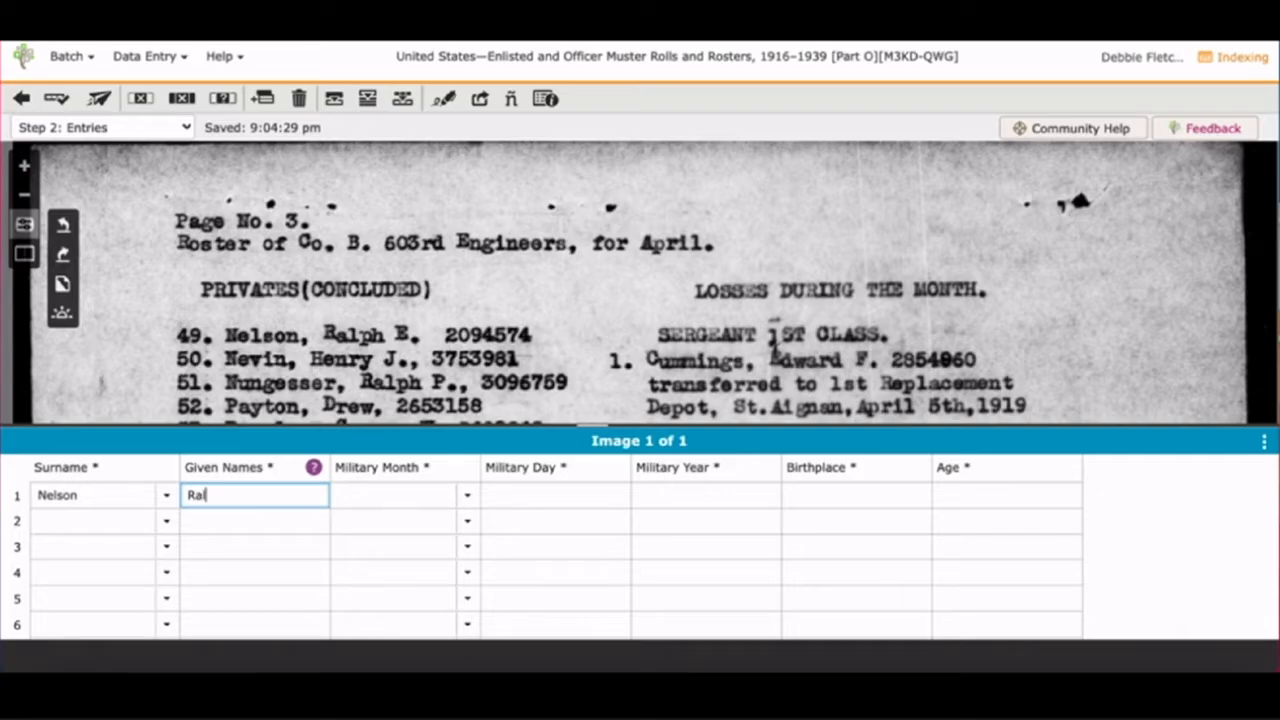
pyautogui.write('ph E')
pyautogui.press('Tab')
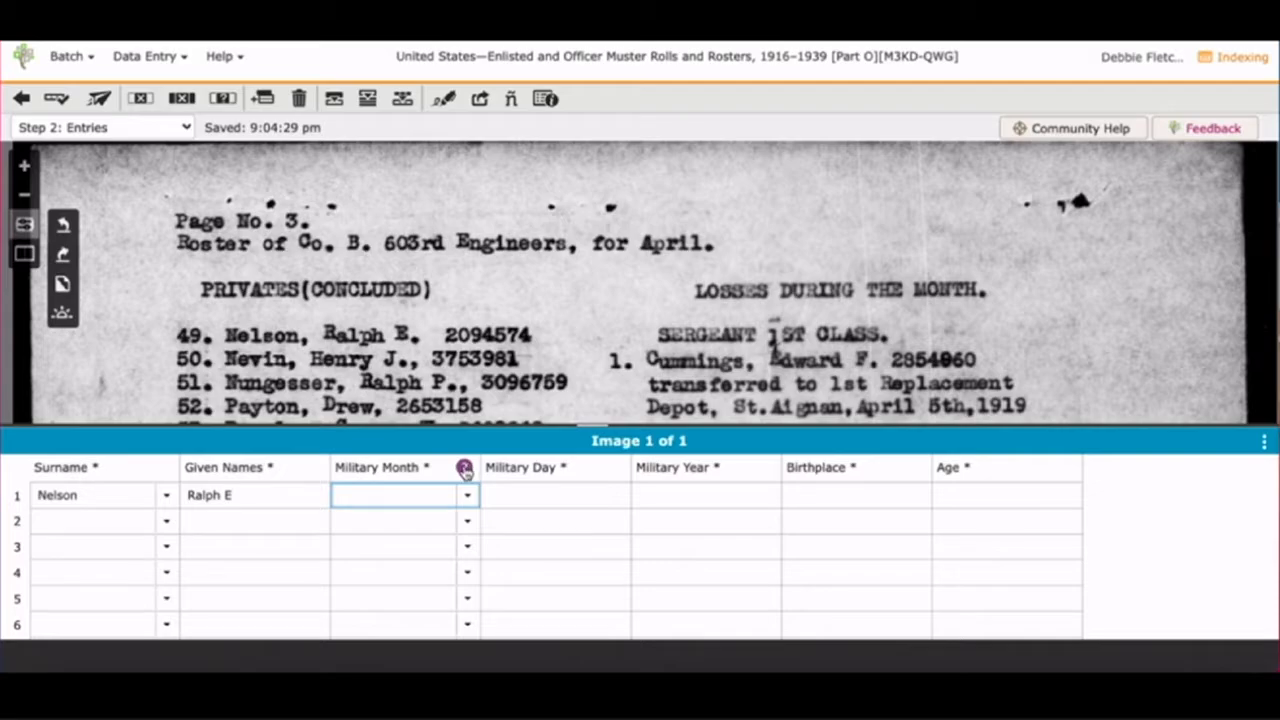
# Read the Military Month field help on choosing the date for roster entries, and close it.
pyautogui.click(465, 470)
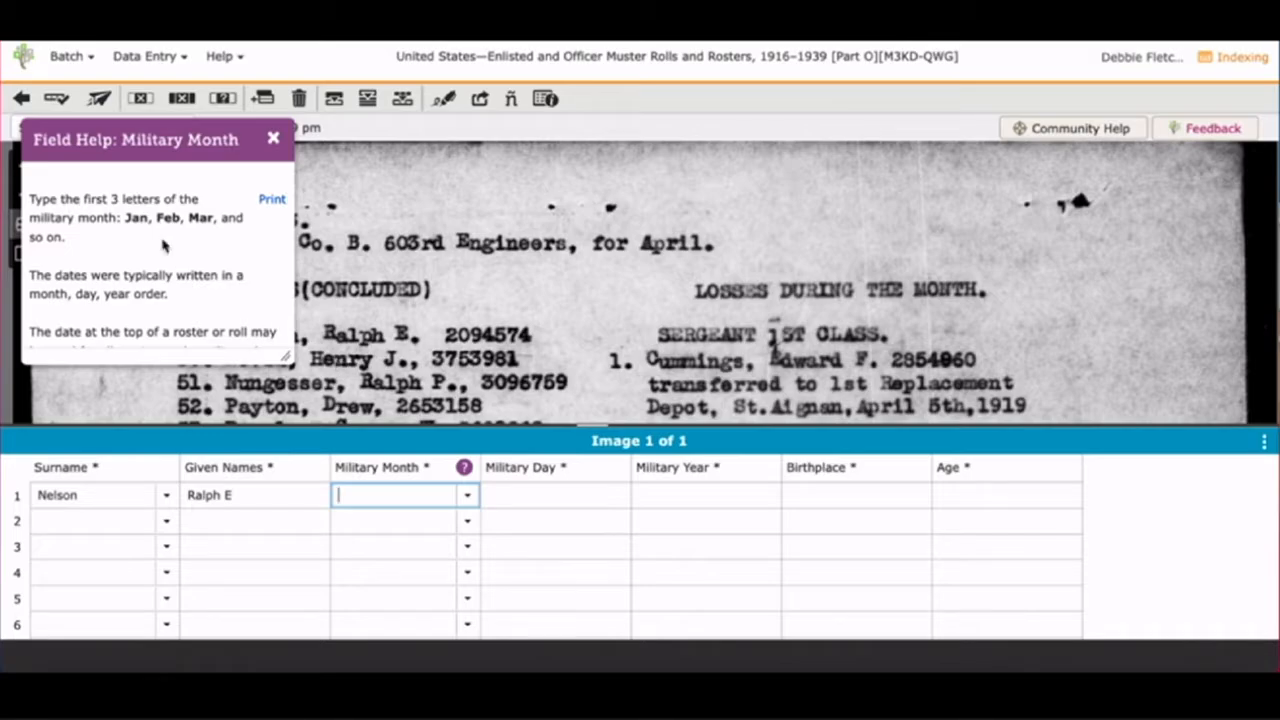
pyautogui.scroll(-2, 163, 245)
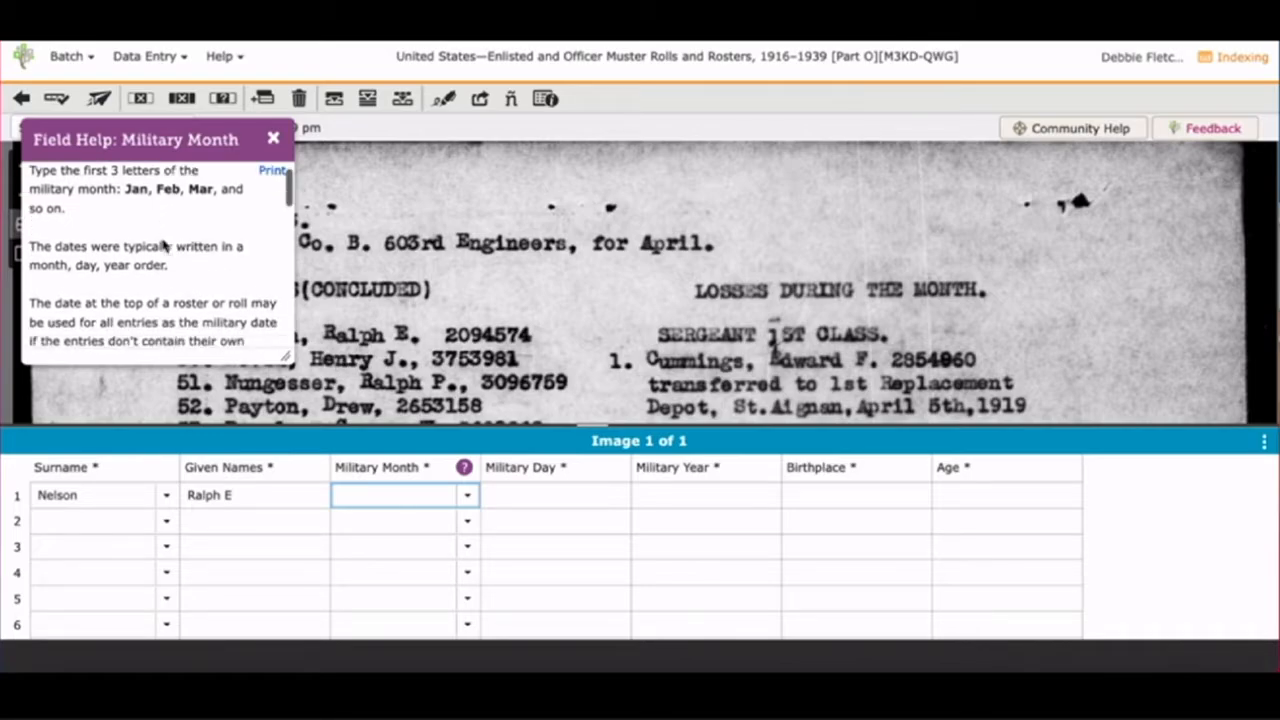
pyautogui.scroll(-1, 163, 245)
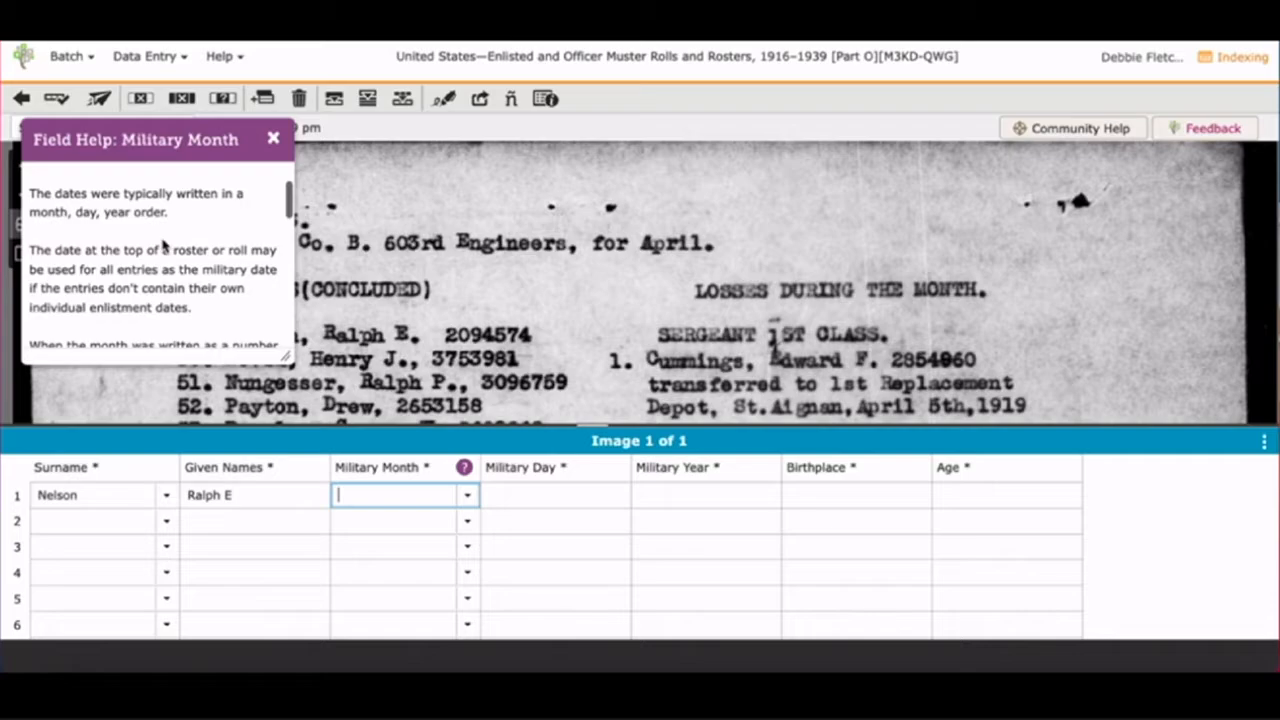
pyautogui.scroll(-3, 163, 245)
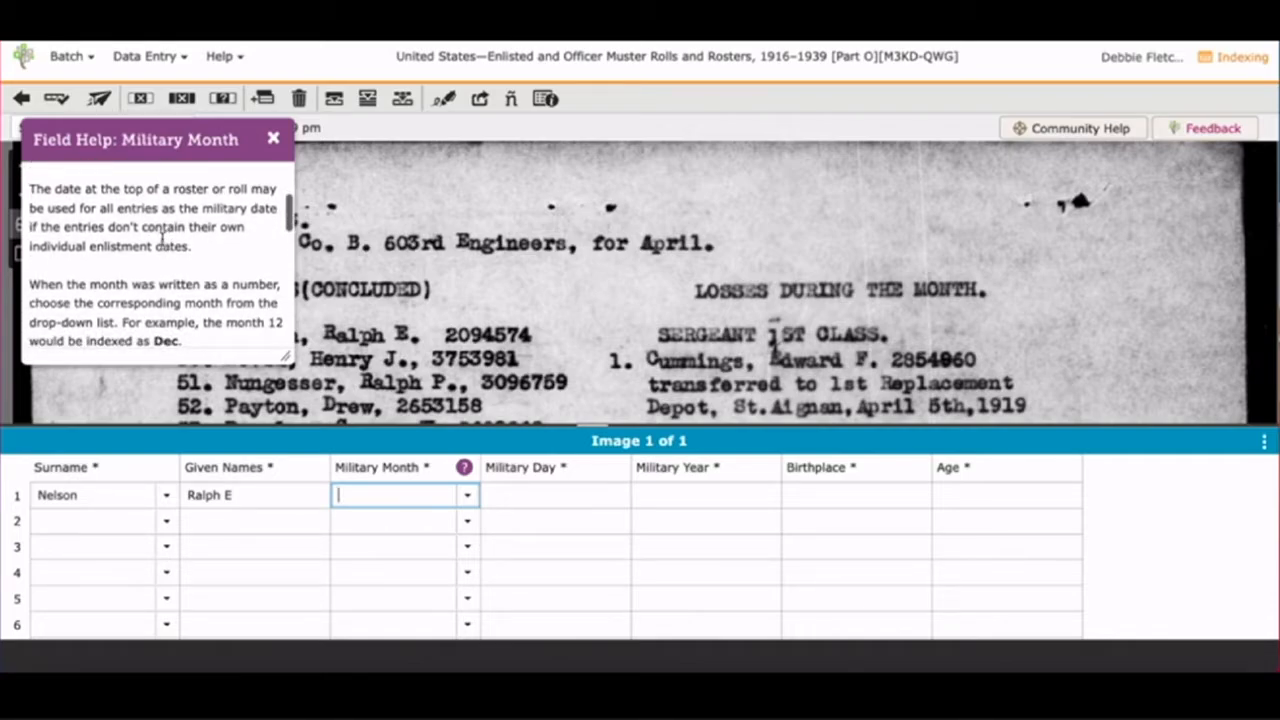
pyautogui.scroll(-3, 163, 237)
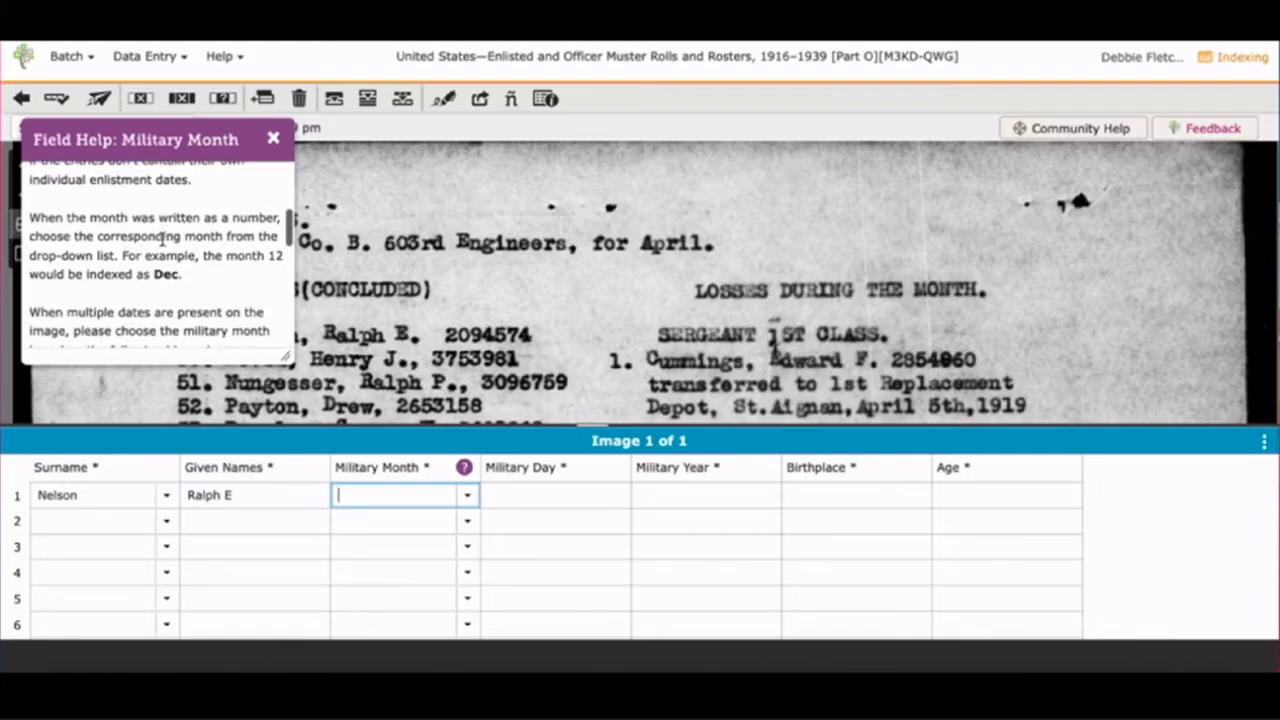
pyautogui.scroll(-3, 163, 237)
pyautogui.scroll(-1, 162, 238)
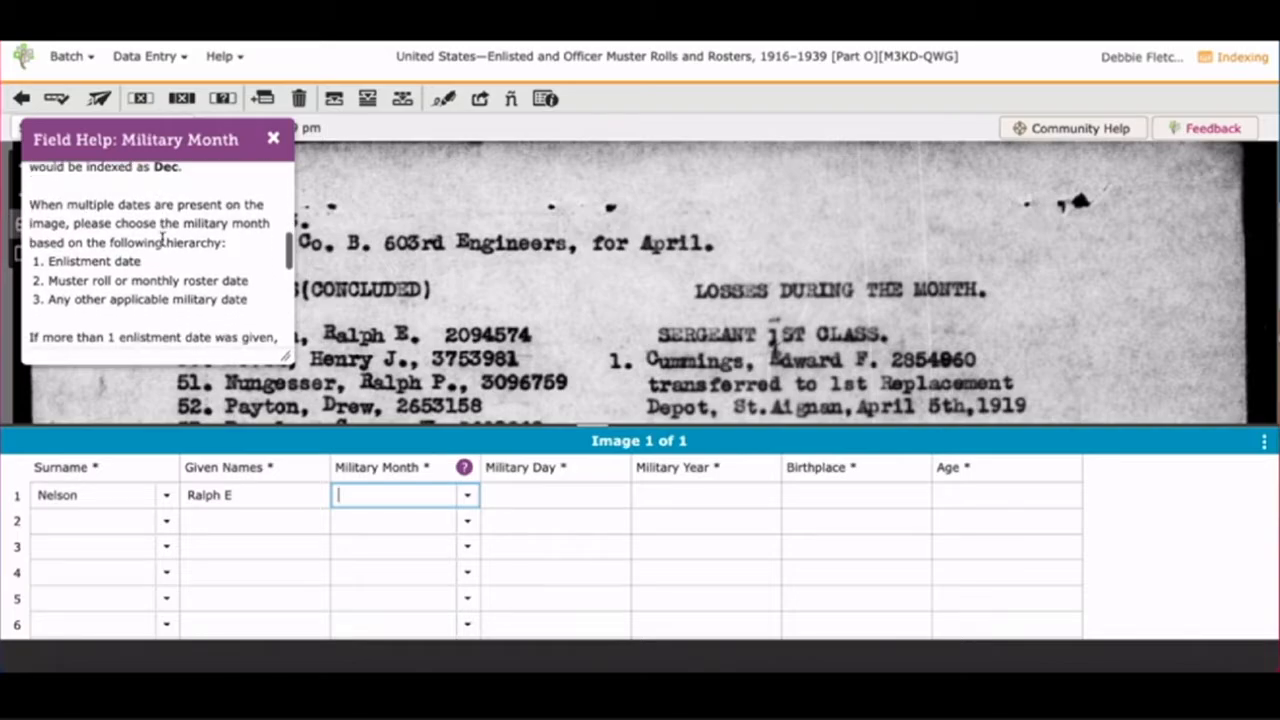
pyautogui.scroll(-1, 162, 238)
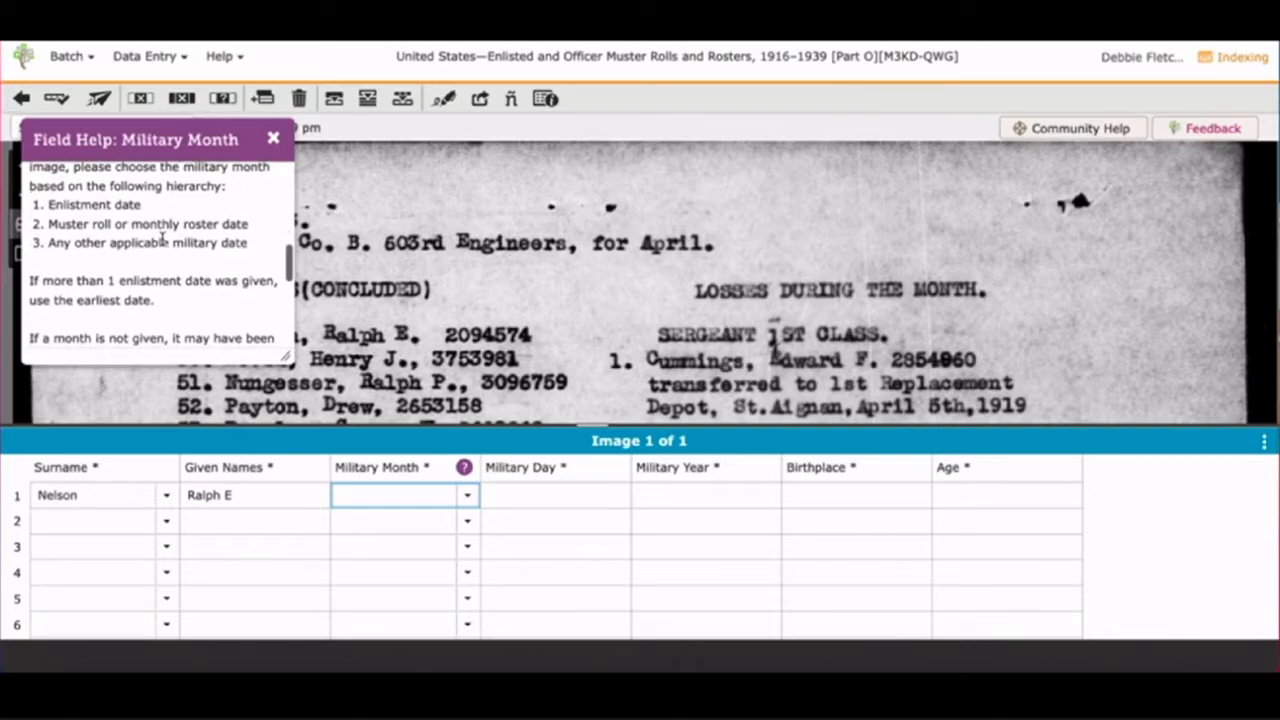
pyautogui.scroll(-3, 162, 238)
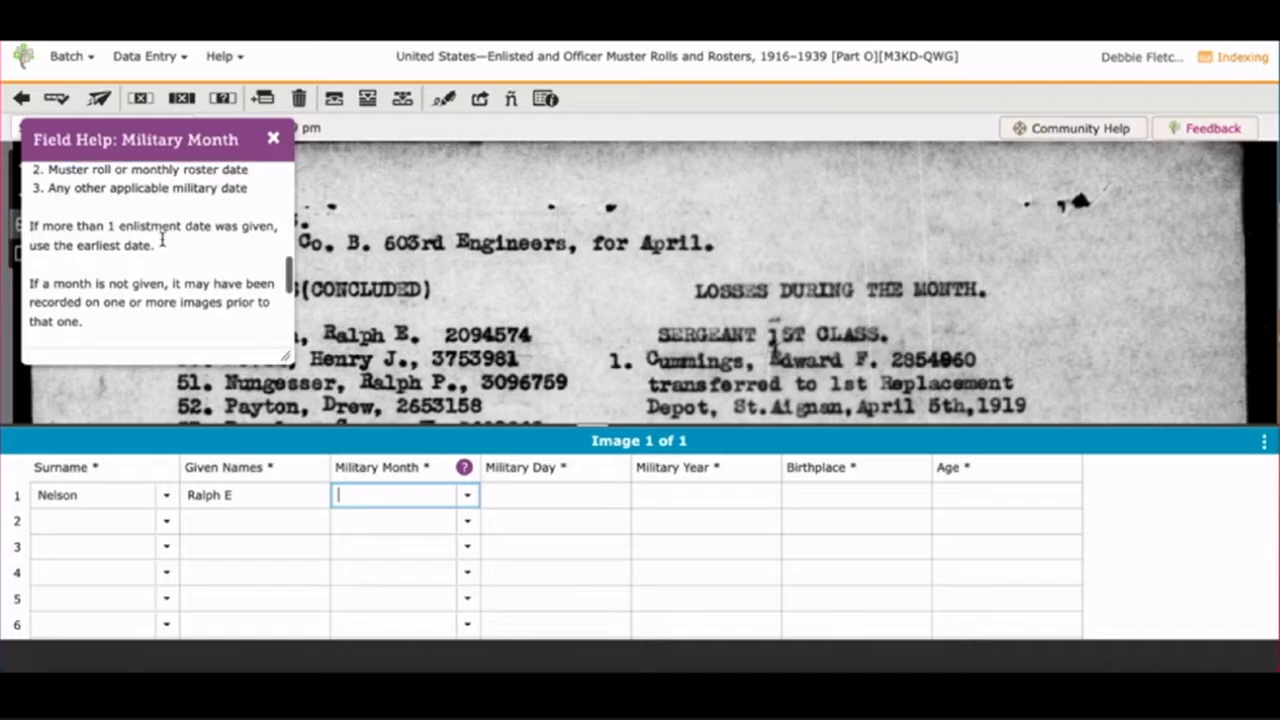
pyautogui.scroll(-1, 162, 238)
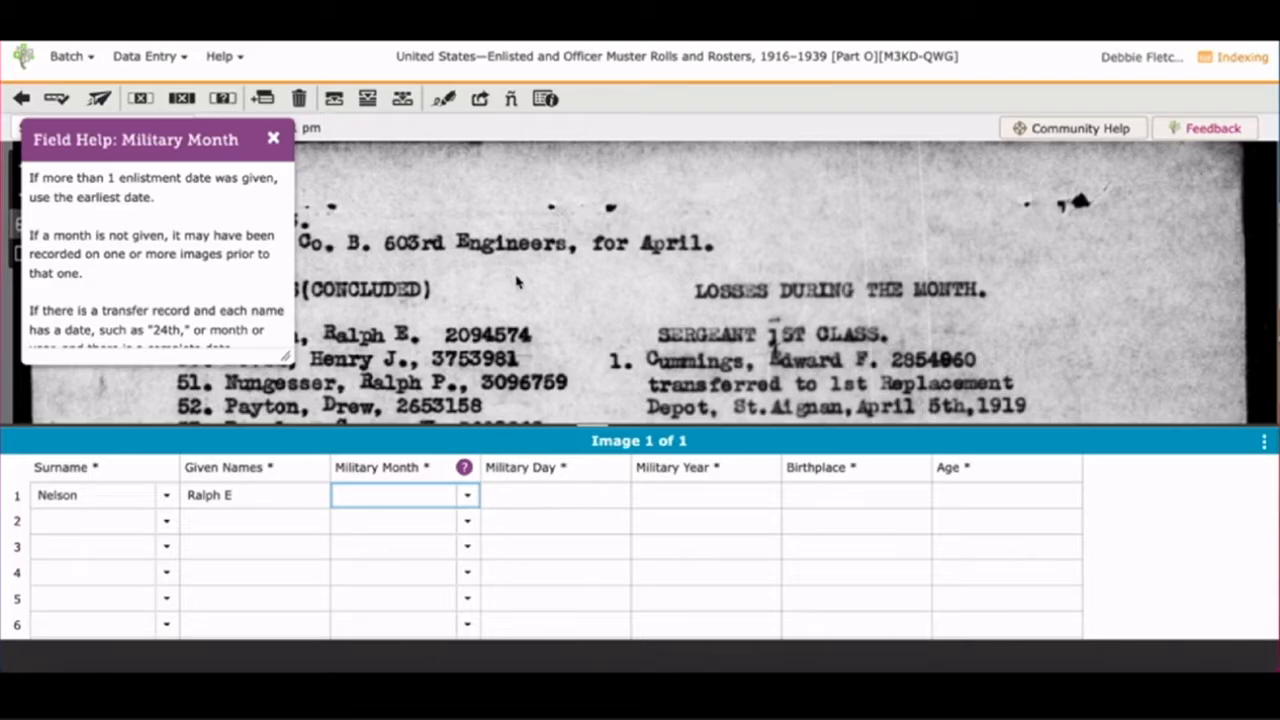
pyautogui.click(274, 140)
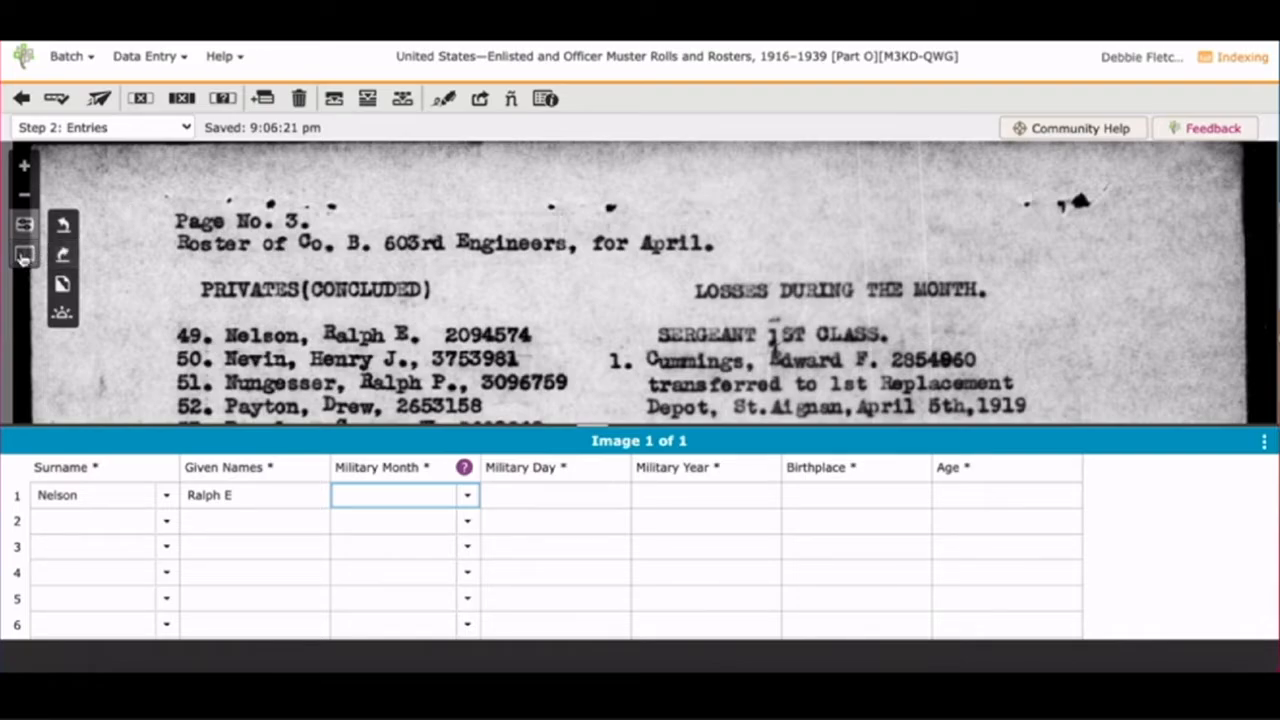
# Open the reference images, examine the headings of the batch image and the two previous pages for the roster date, and widen the reference pane.
pyautogui.click(23, 257)
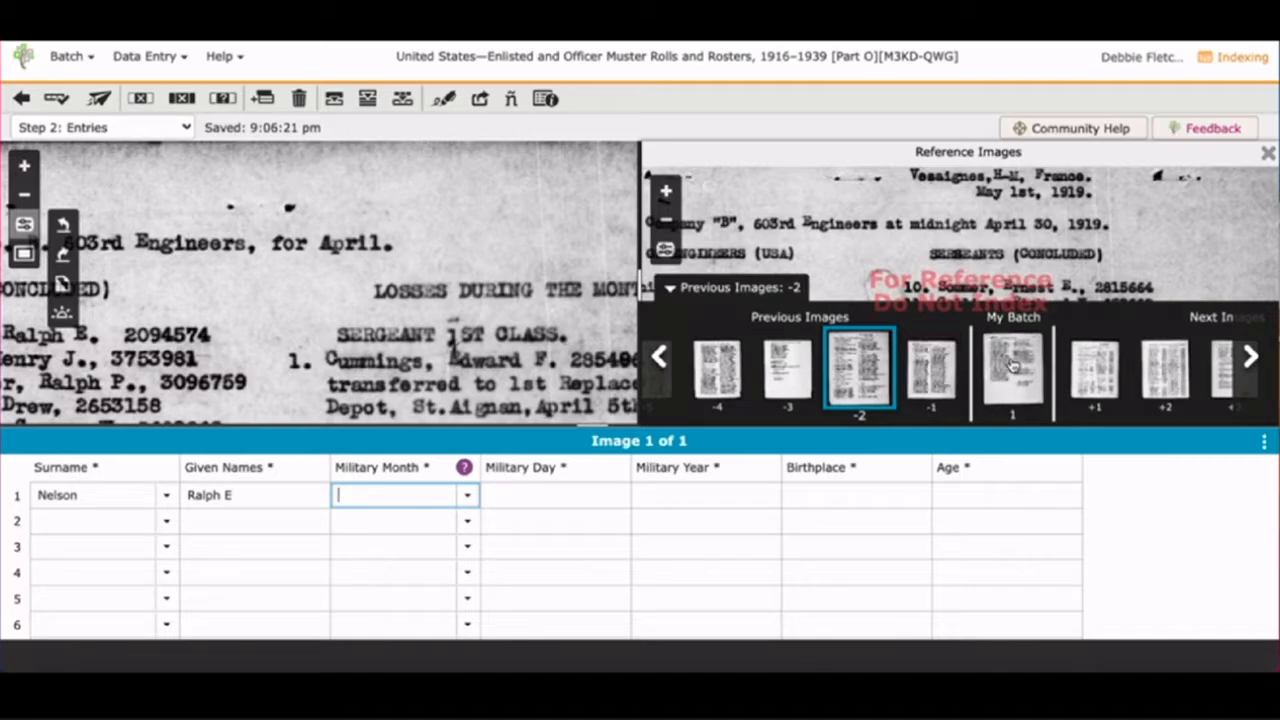
pyautogui.click(1015, 368)
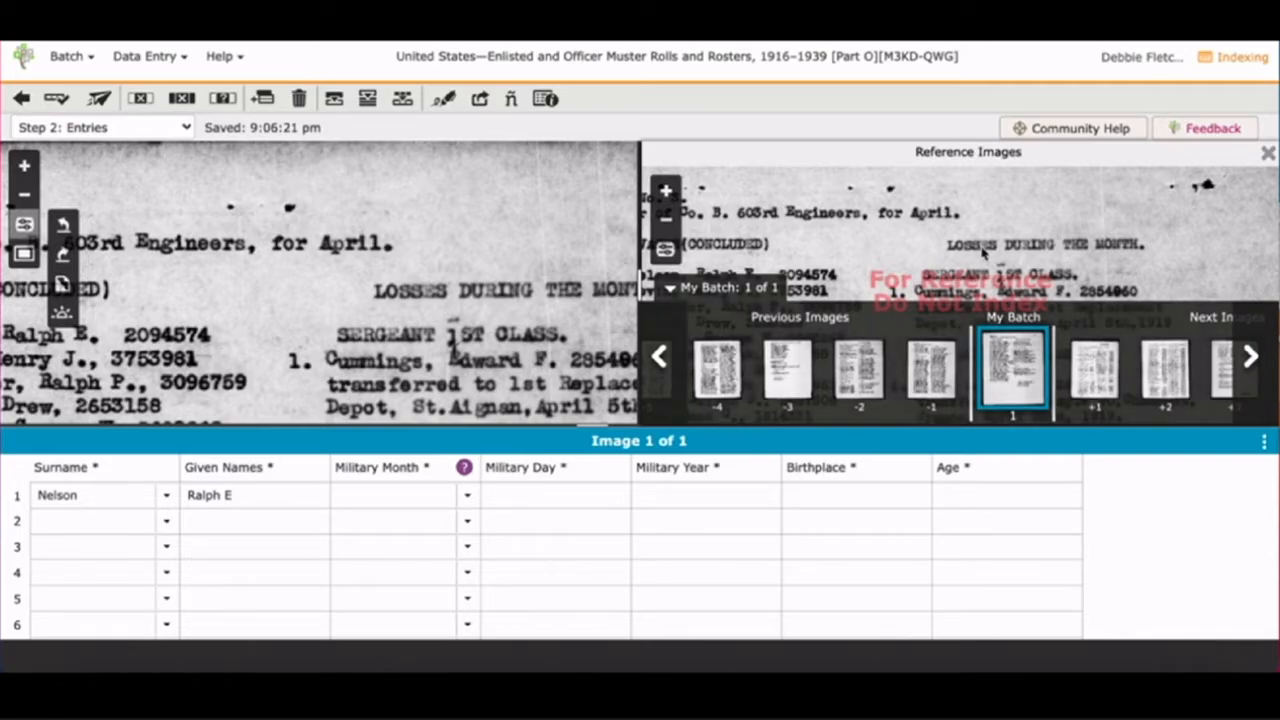
pyautogui.click(940, 368)
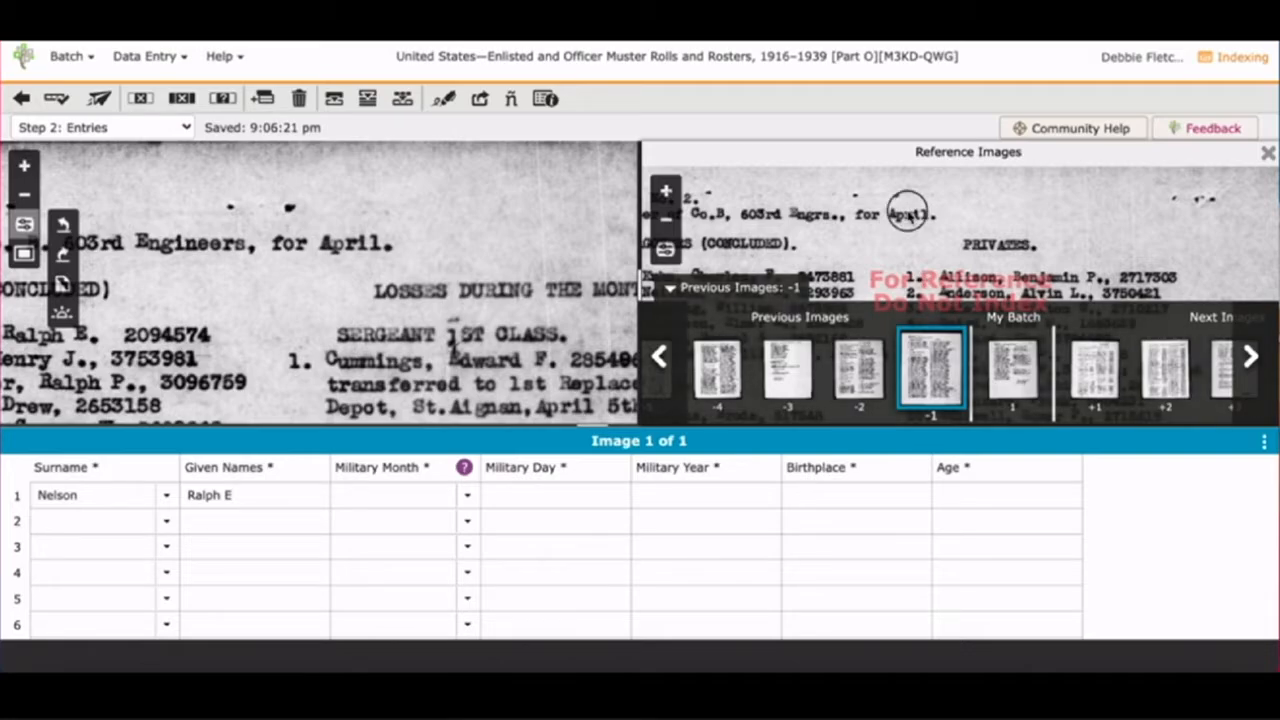
pyautogui.moveTo(908, 214); pyautogui.dragTo(1085, 213)
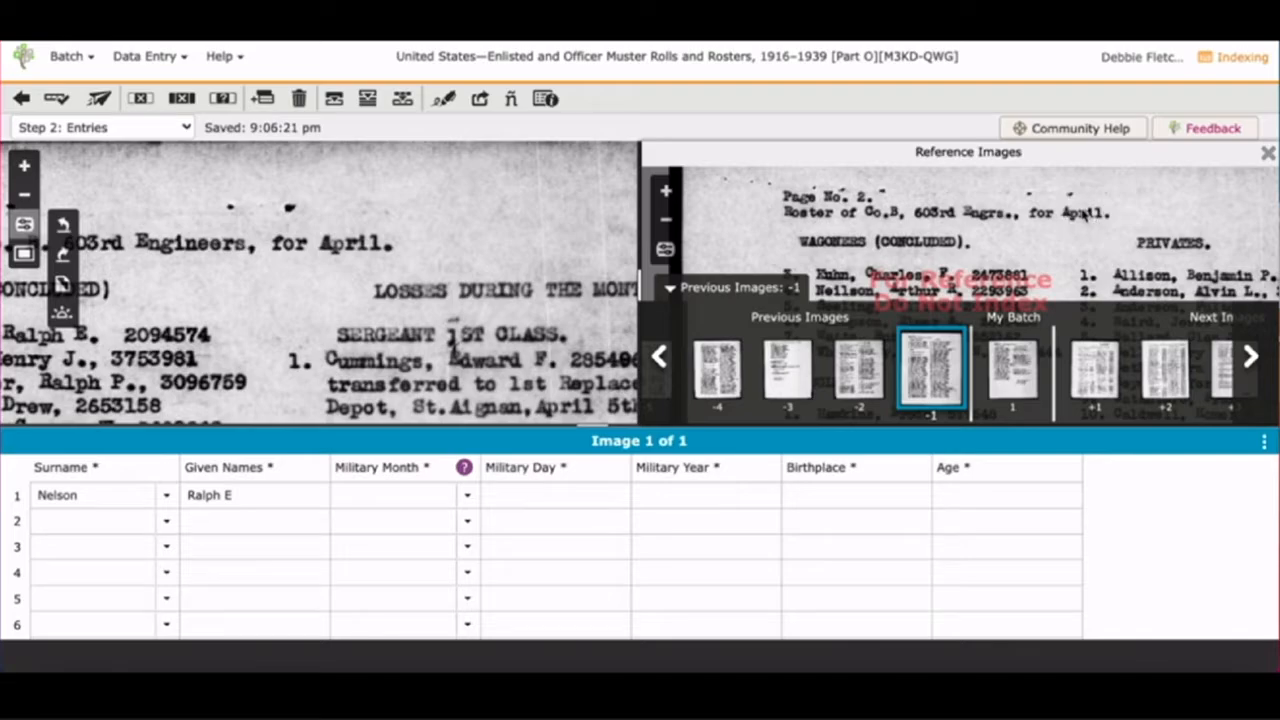
pyautogui.click(859, 368)
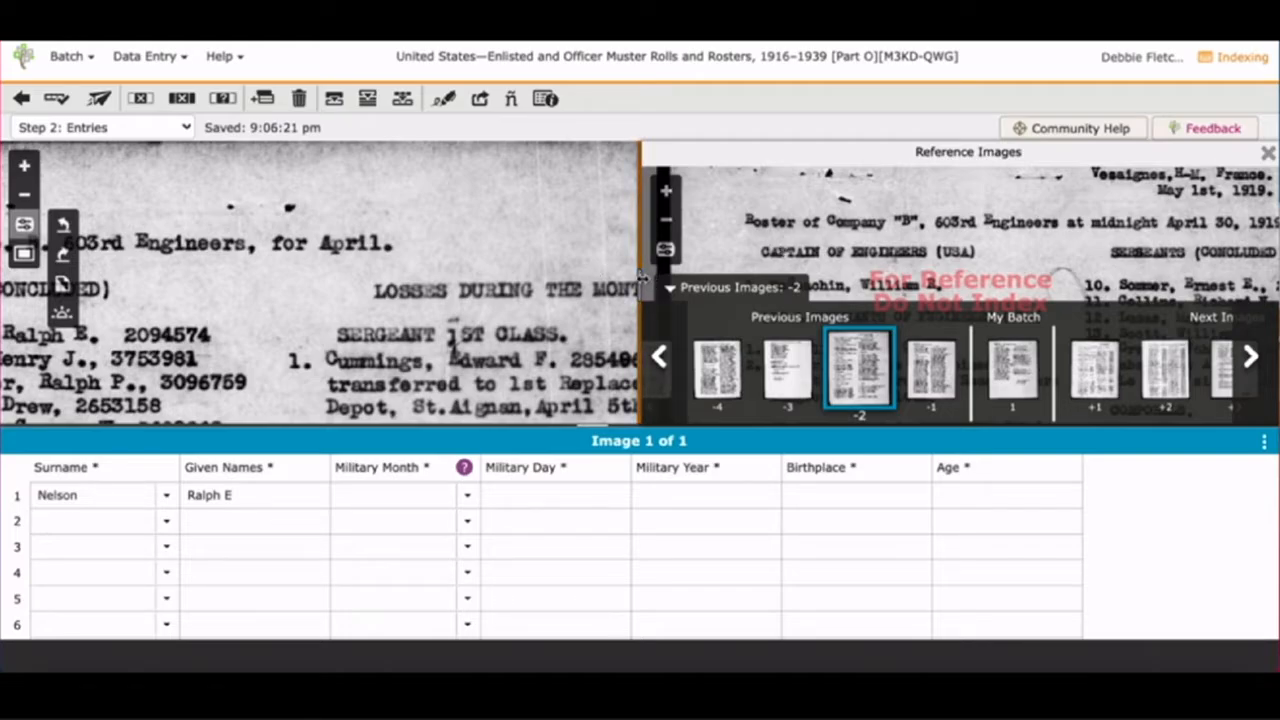
pyautogui.moveTo(640, 276); pyautogui.dragTo(494, 263)
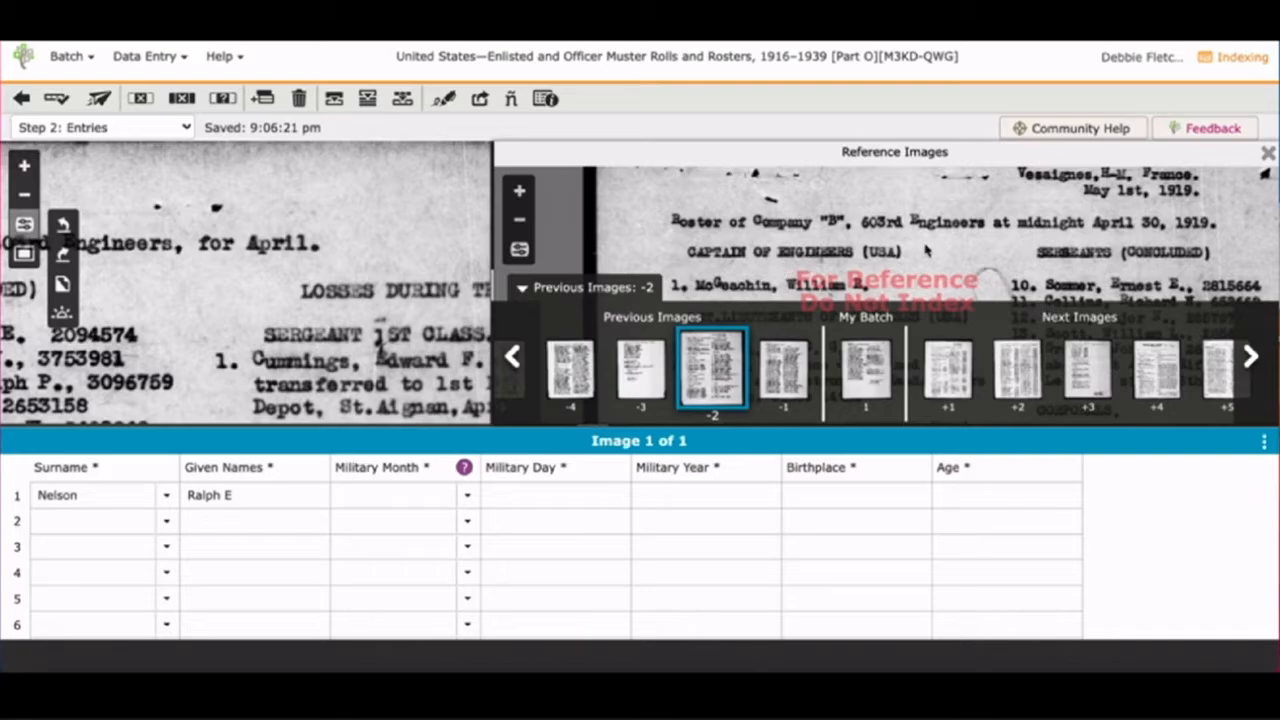
# Set the military date in entry row 1 to Apr 30, 1919, as given in the reference roster's heading.
pyautogui.click(1020, 216)
pyautogui.moveTo(1020, 216); pyautogui.dragTo(881, 208)
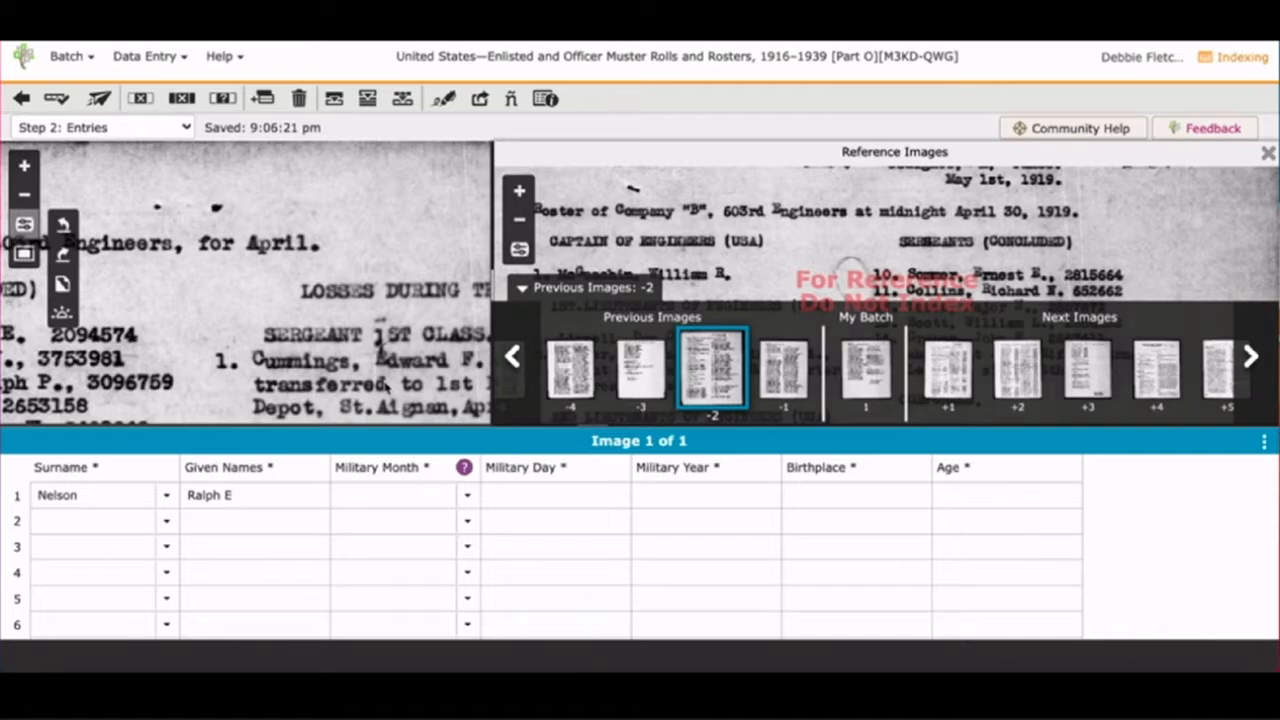
pyautogui.click(358, 497)
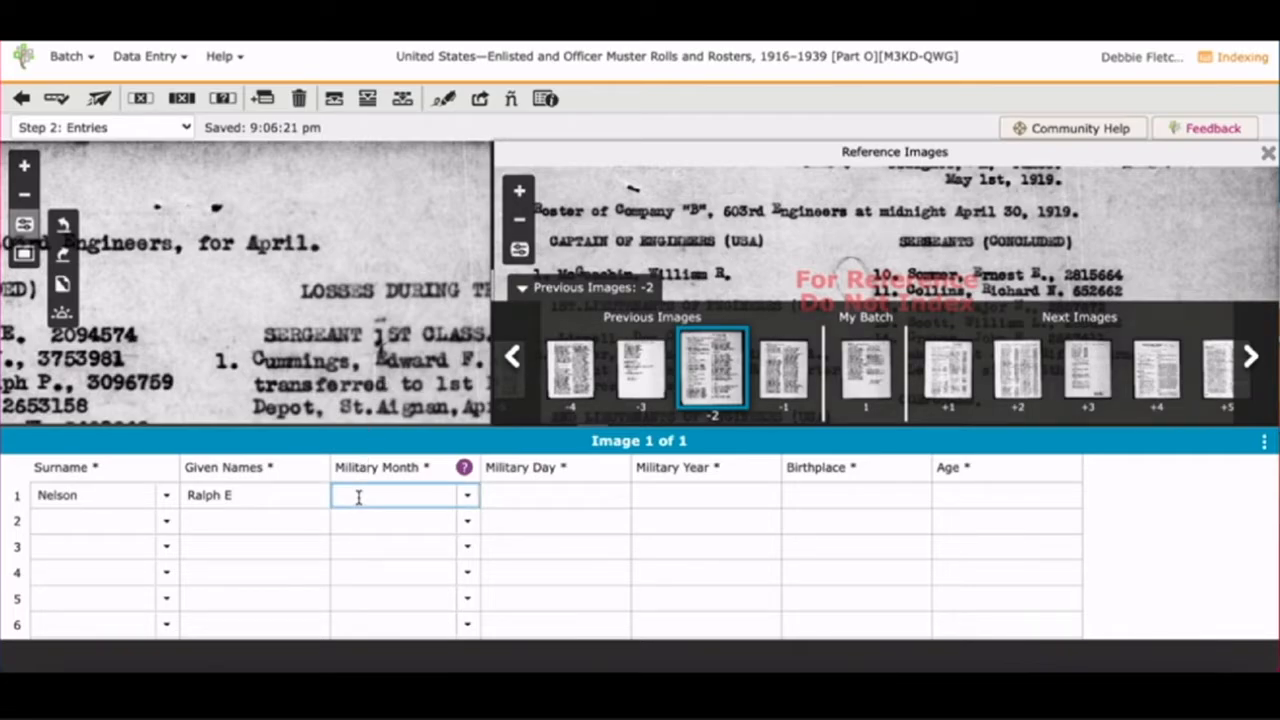
pyautogui.write('A')
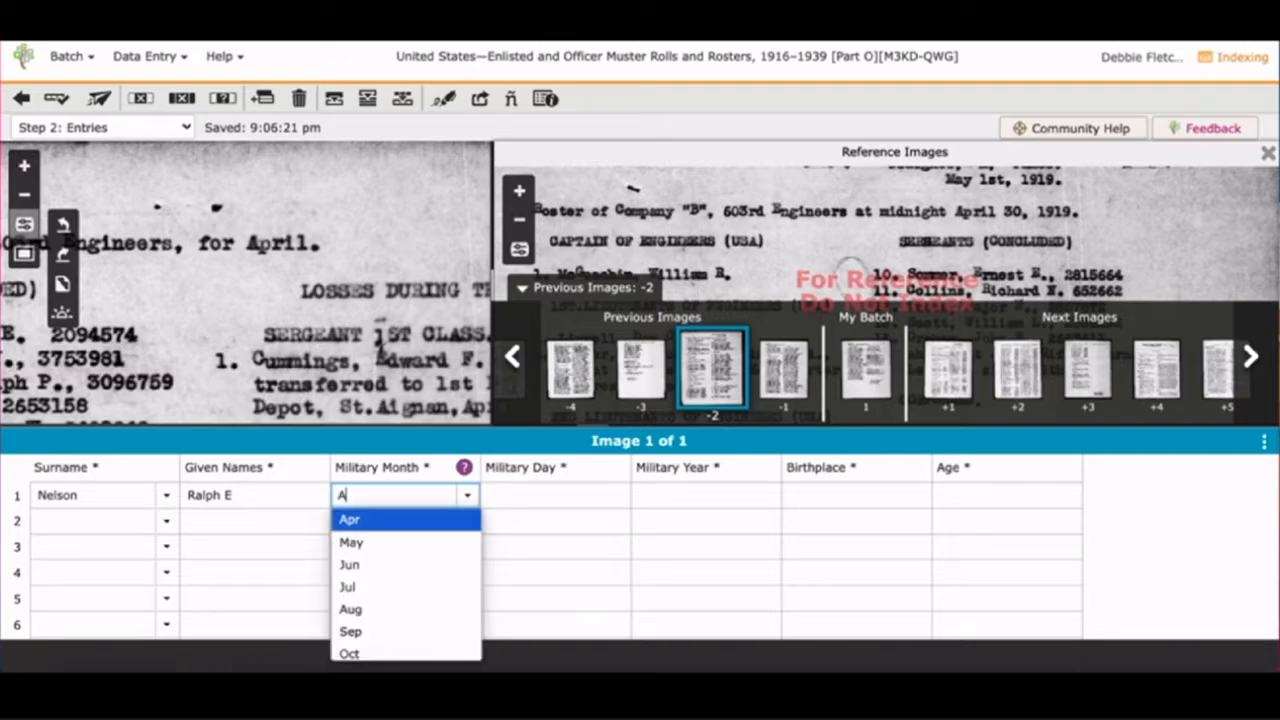
pyautogui.write('p')
pyautogui.click(345, 520)
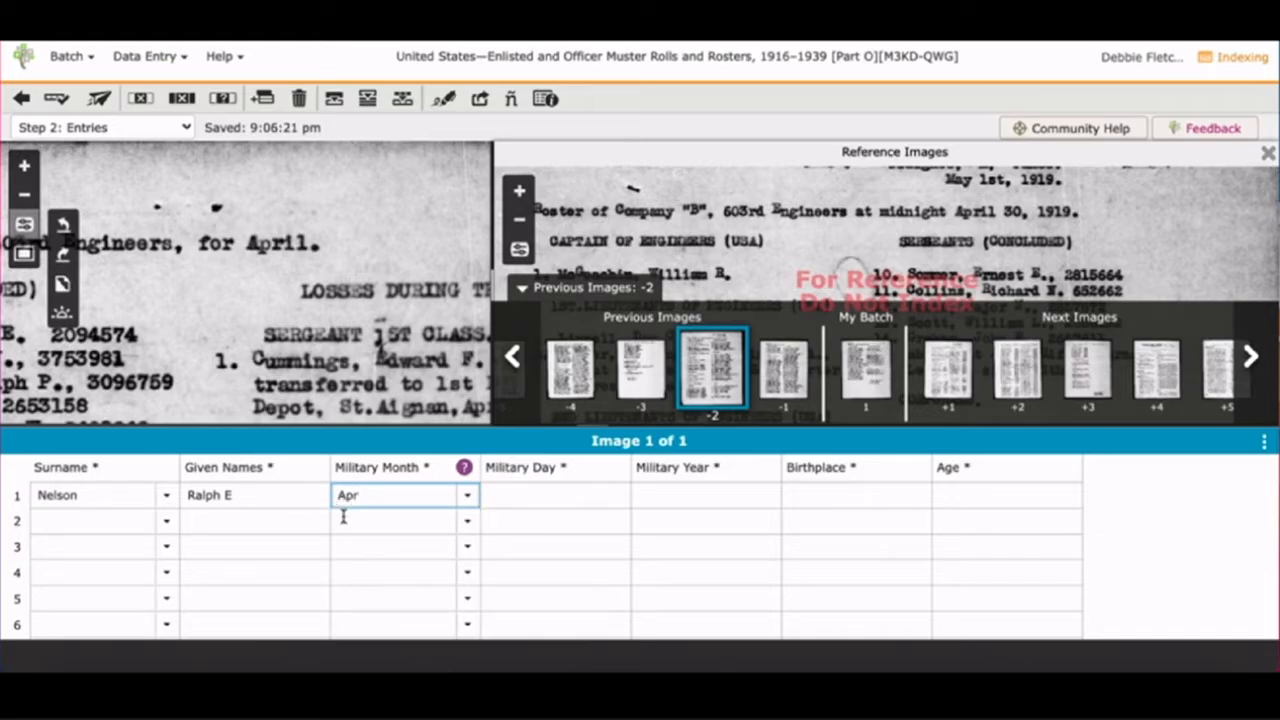
pyautogui.press('Tab')
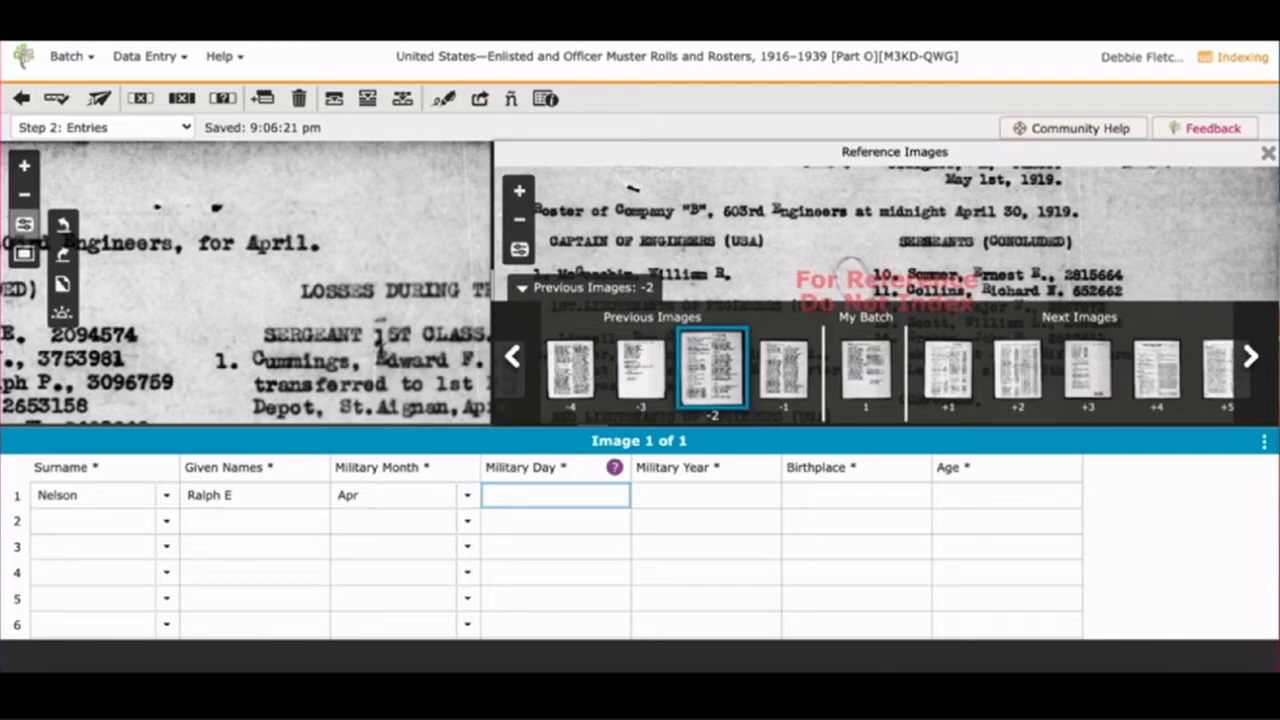
pyautogui.write('30')
pyautogui.press('Tab')
pyautogui.write('1')
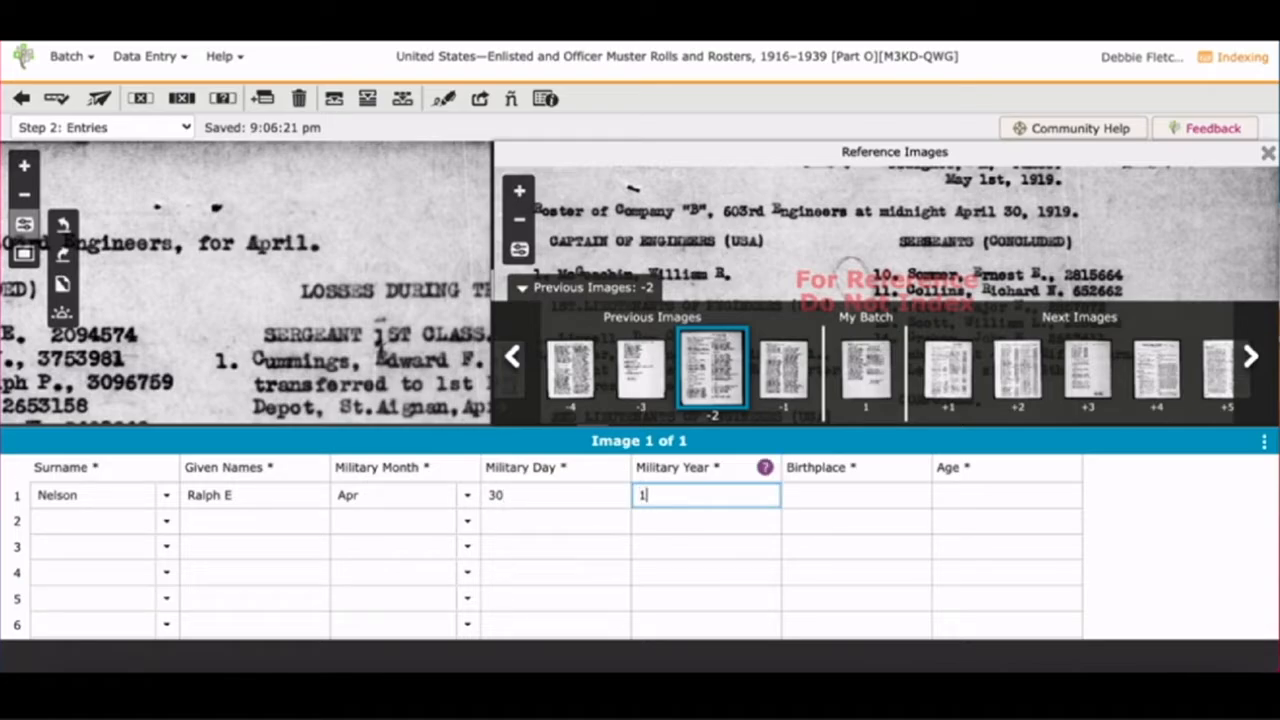
pyautogui.write('9191')
pyautogui.press('Tab')
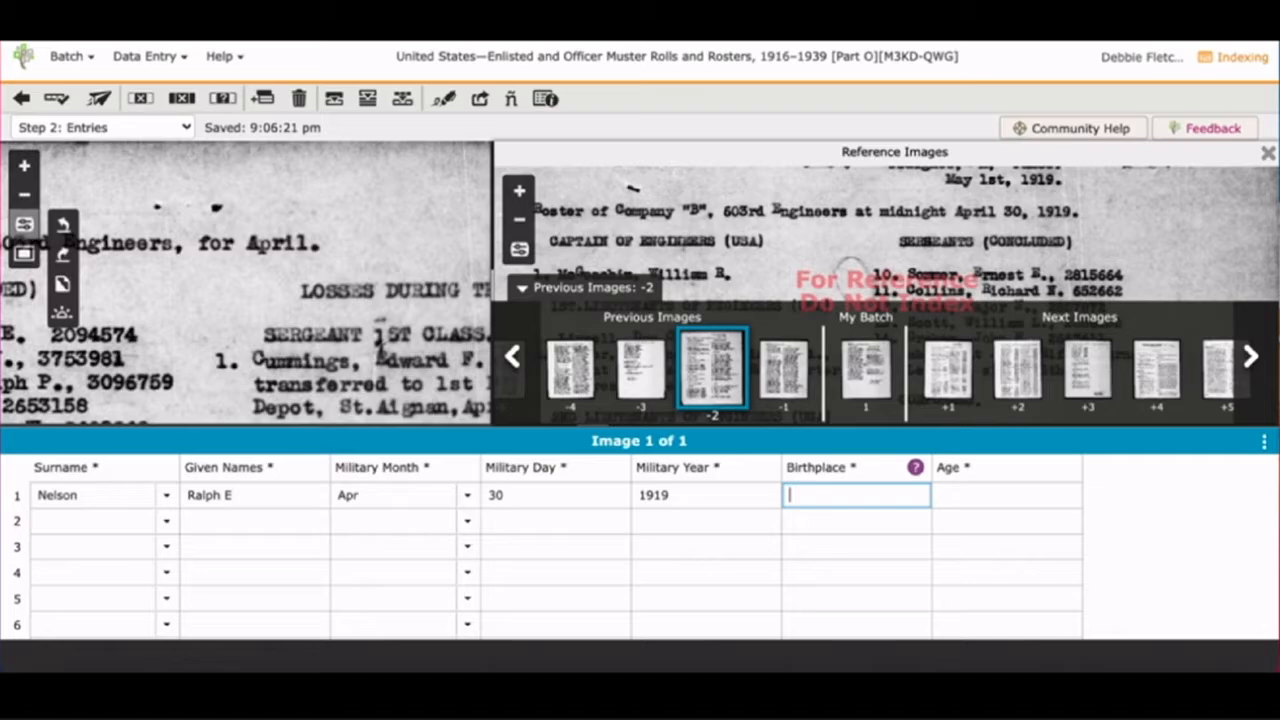
# Mark Birthplace and Age as blank in entry row 1, and close the reference images.
pyautogui.hotkey('ctrl', 'b')
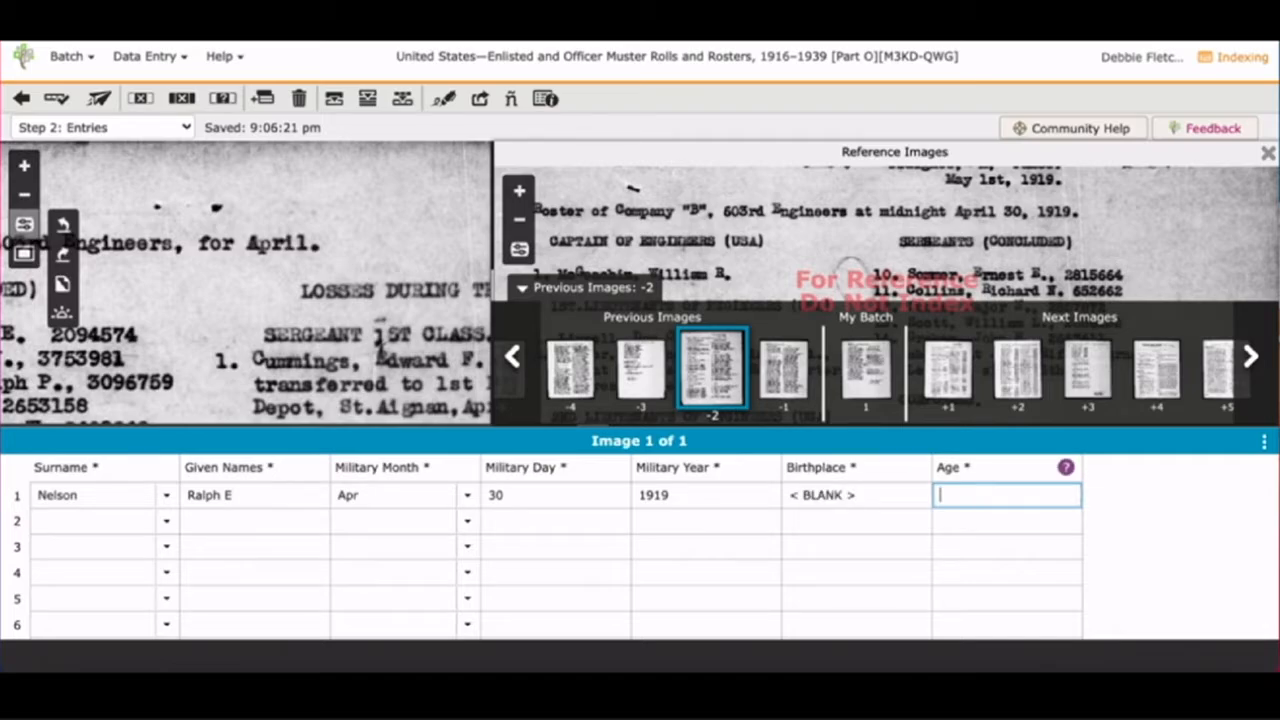
pyautogui.hotkey('ctrl', 'b')
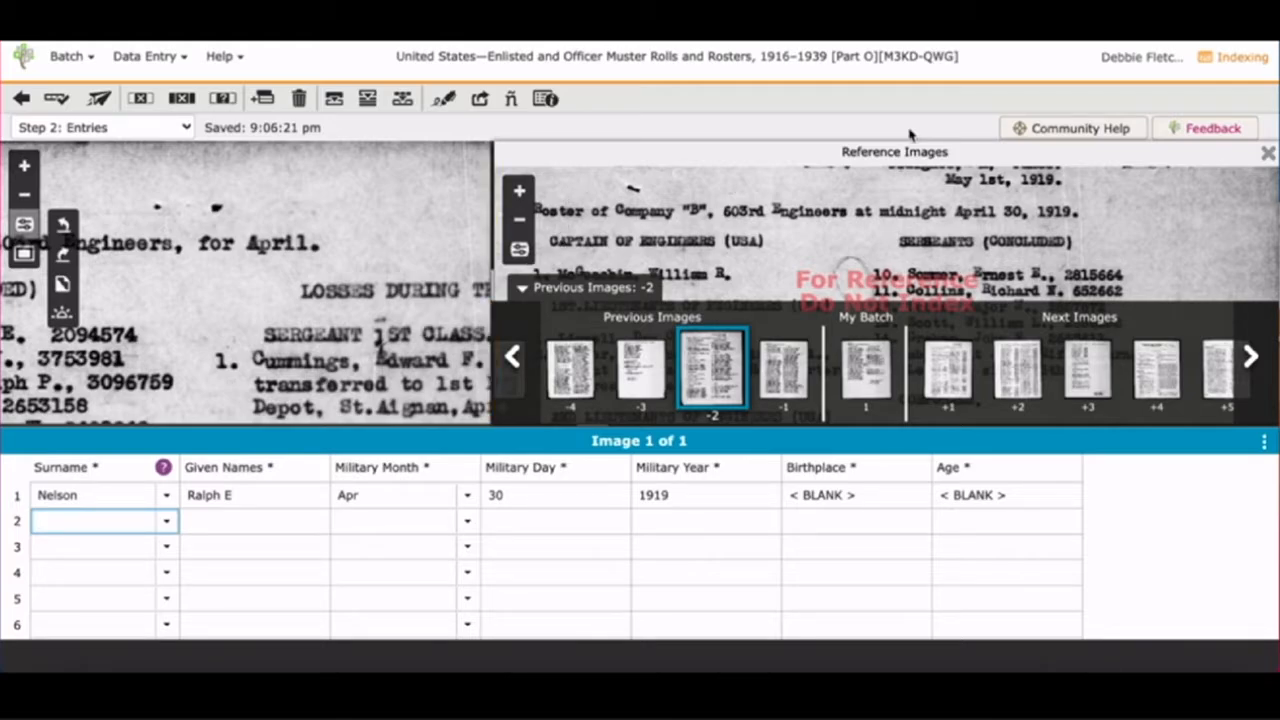
pyautogui.click(1266, 155)
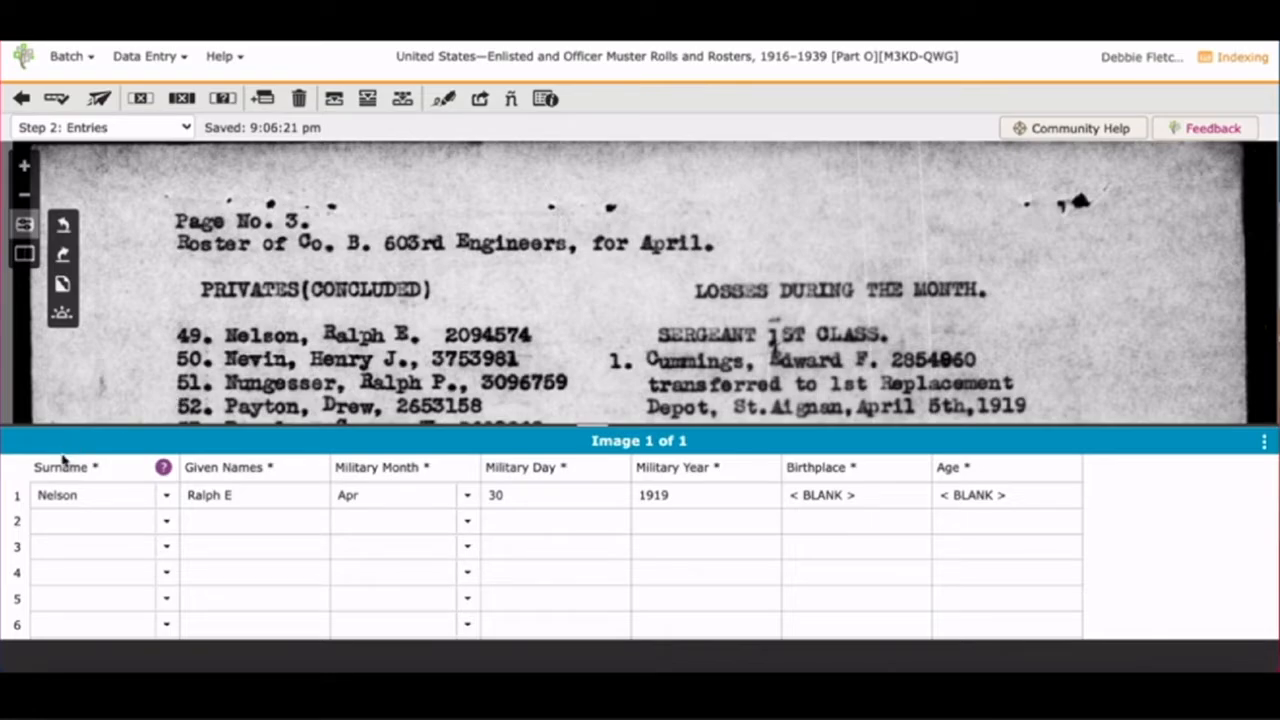
# Fill in the surname and given names of roster private number 50 in entry row 2.
pyautogui.click(87, 521)
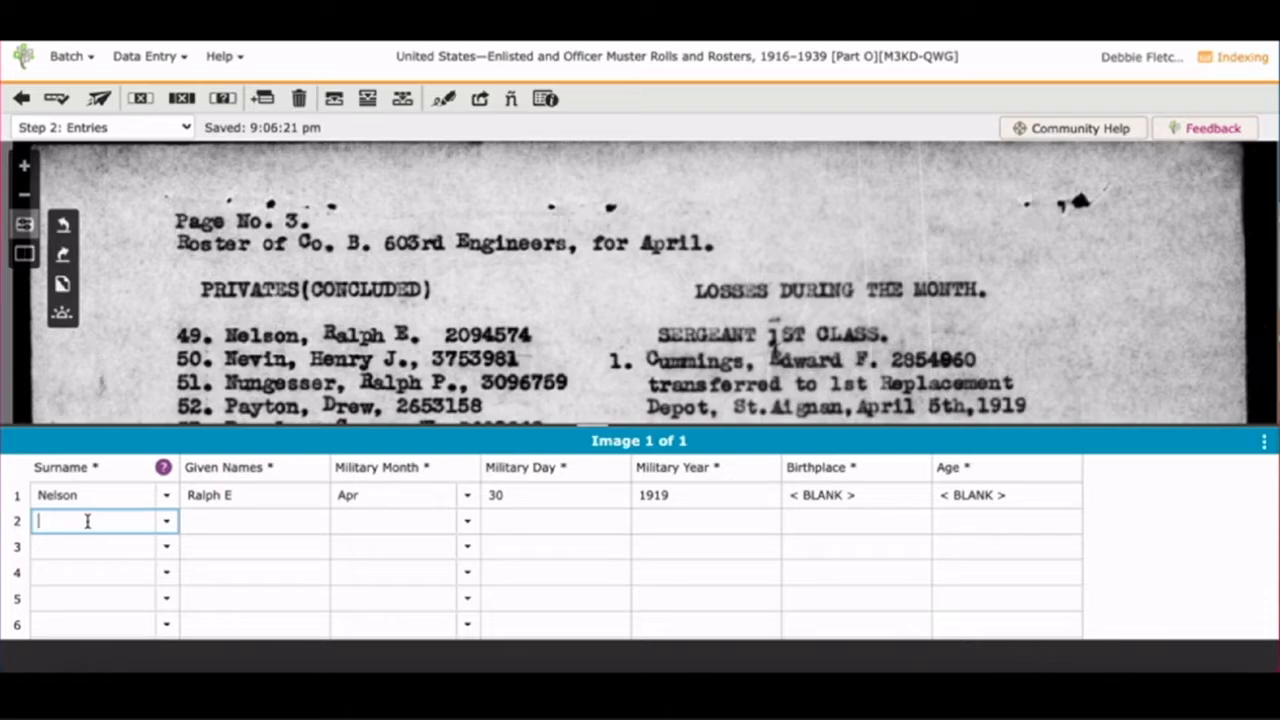
pyautogui.write('Nevin')
pyautogui.press('Tab')
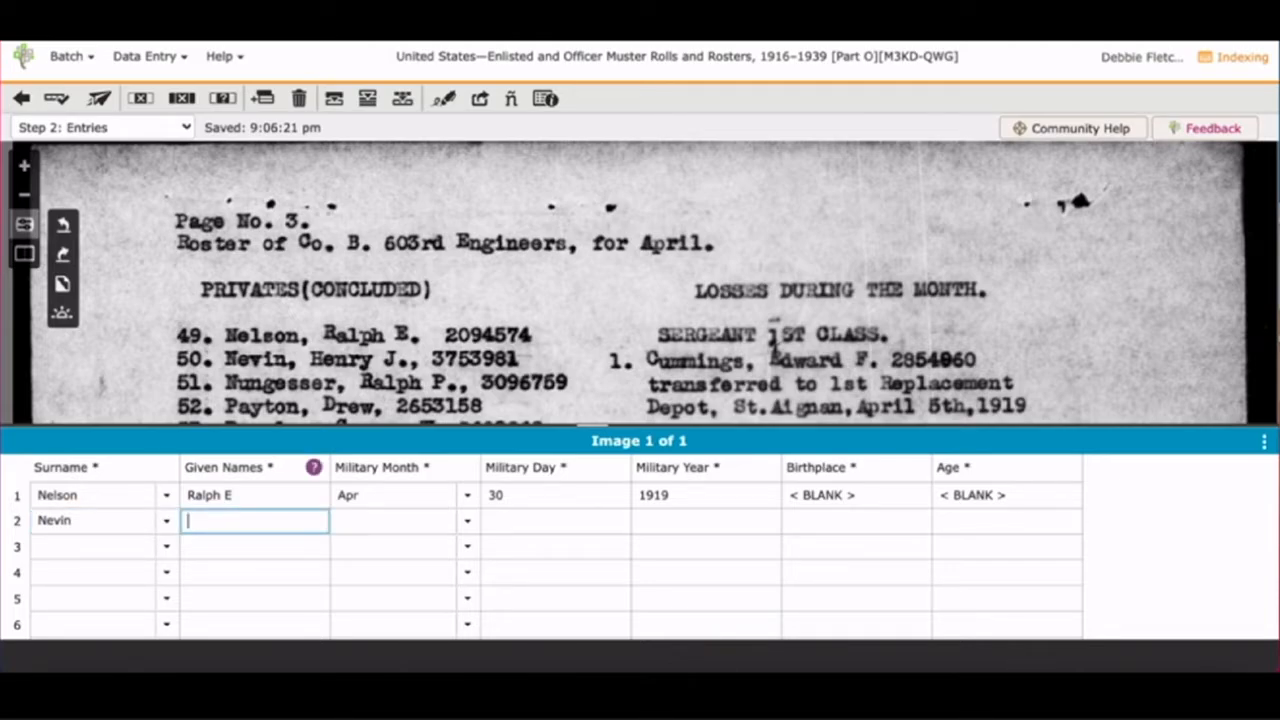
pyautogui.write('Henry J')
pyautogui.press('Tab')
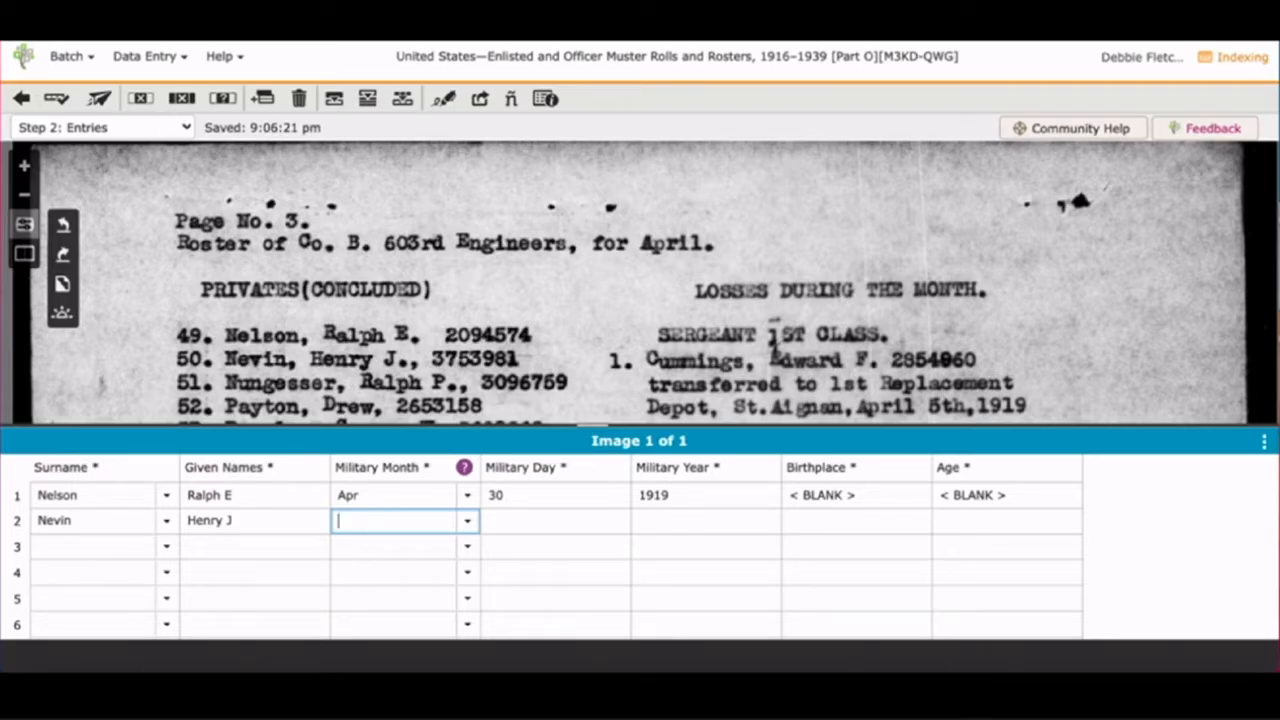
# Copy row 1's military month Apr, day 30 and year 1919 to all the entries below.
pyautogui.click(380, 494)
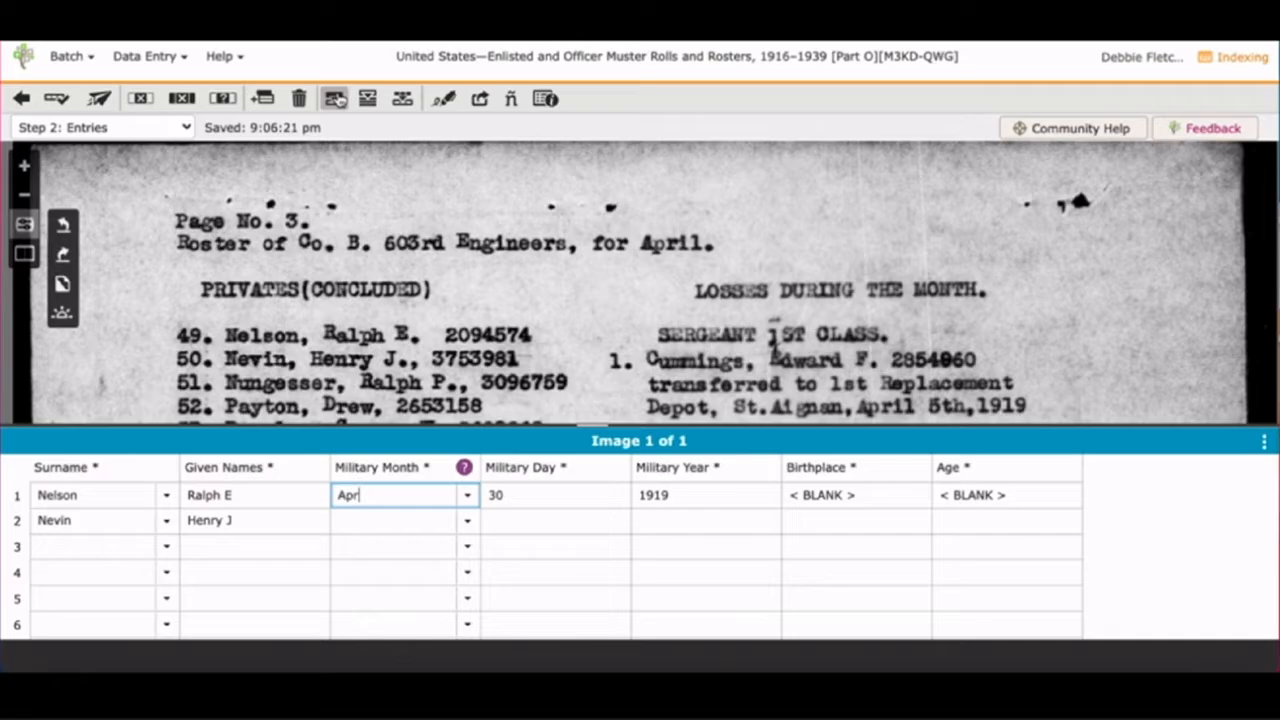
pyautogui.click(369, 98)
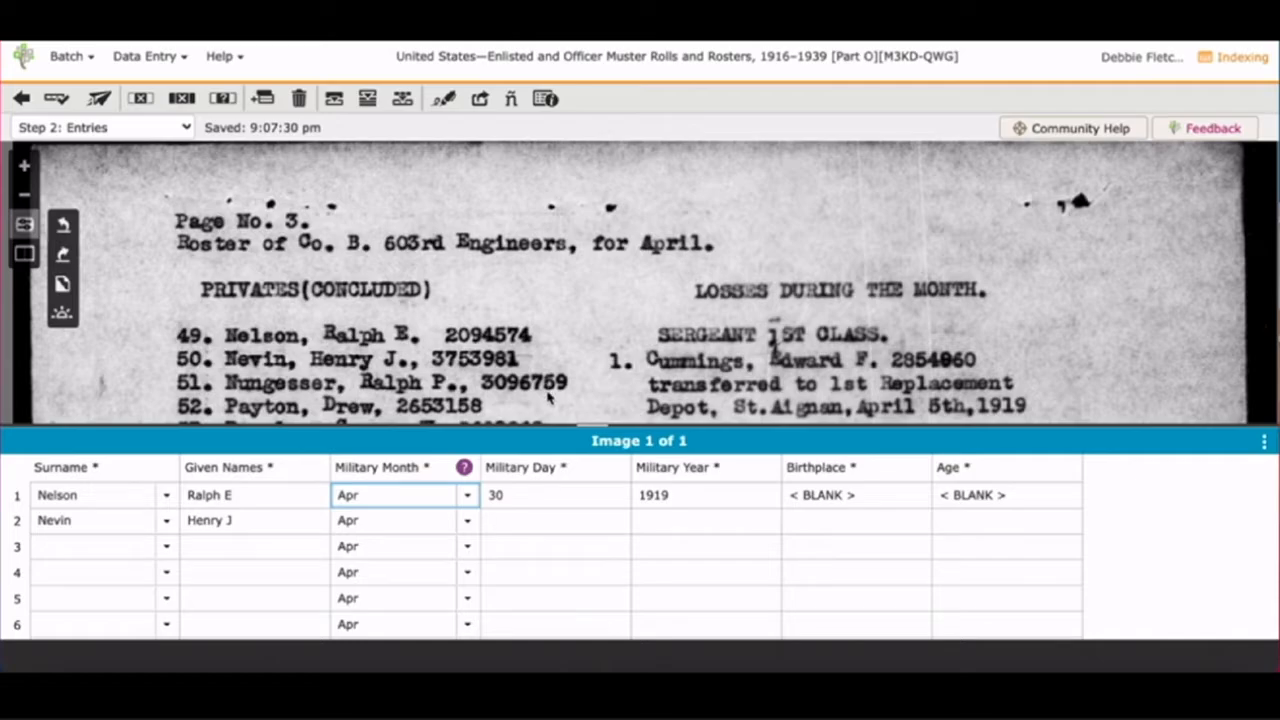
pyautogui.click(566, 491)
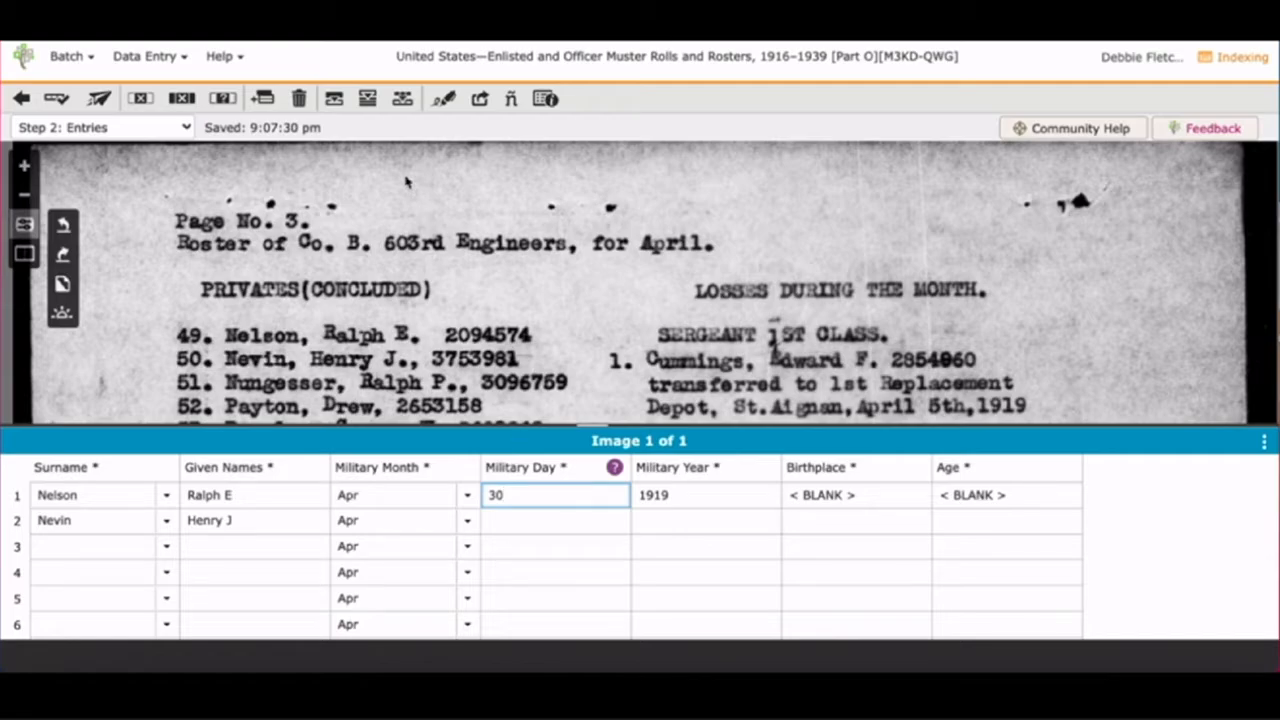
pyautogui.click(367, 99)
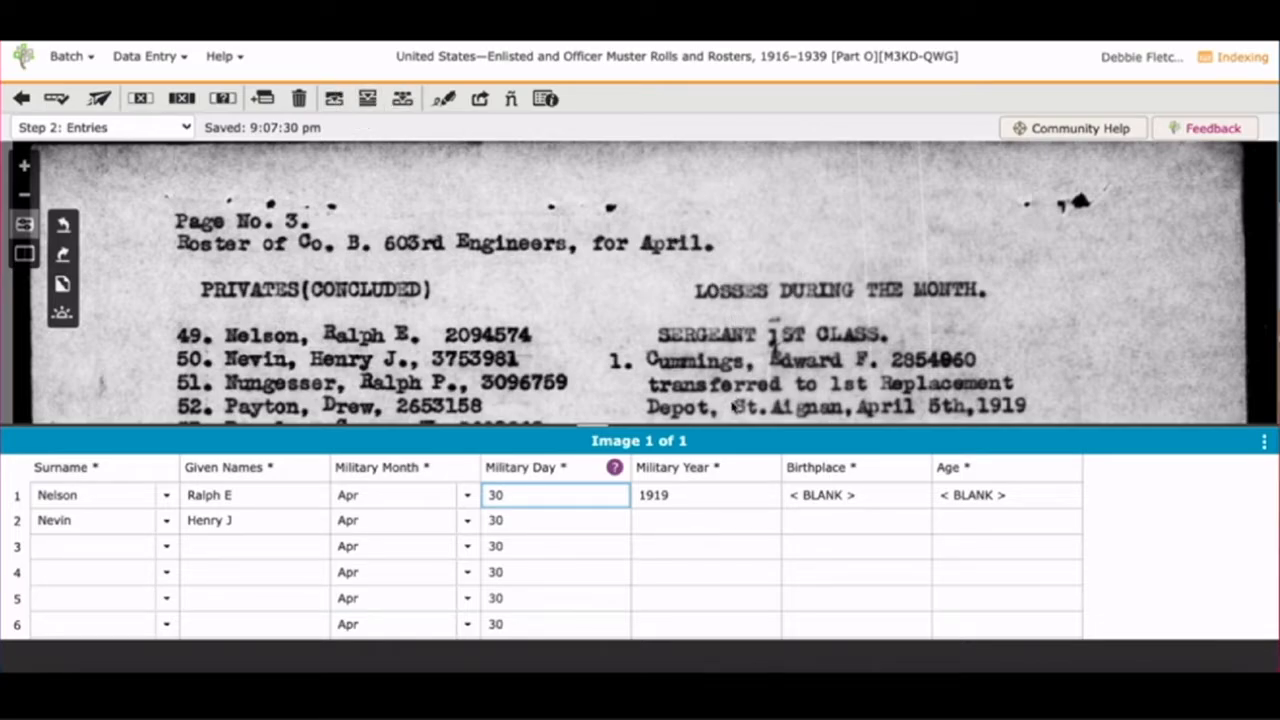
pyautogui.click(709, 492)
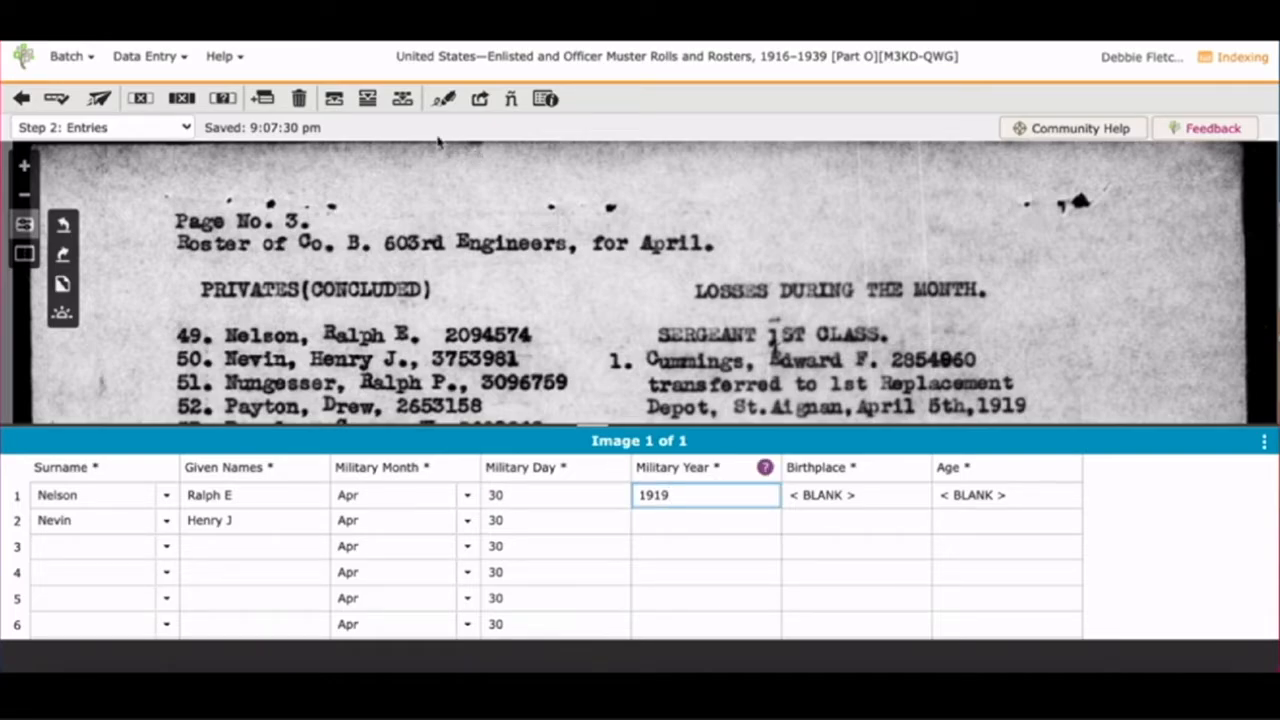
pyautogui.click(367, 98)
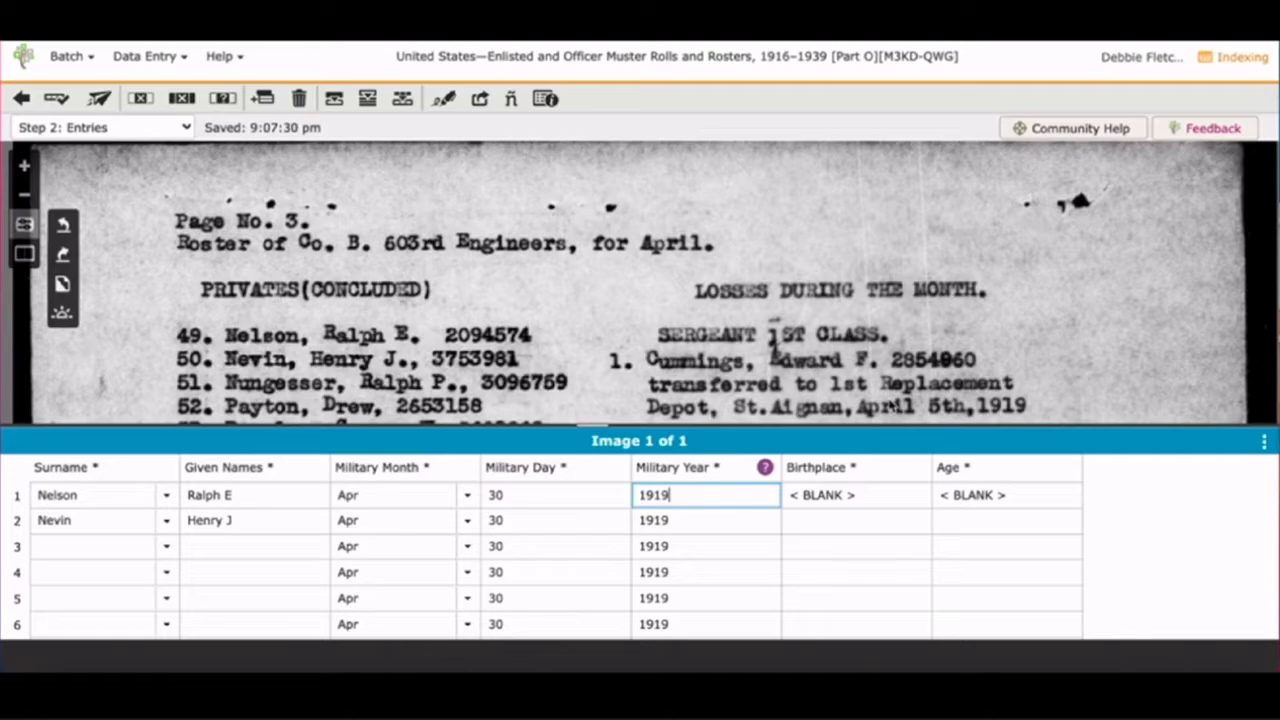
# Copy row 1's blank marks for Birthplace and Age to all the entries below.
pyautogui.click(868, 493)
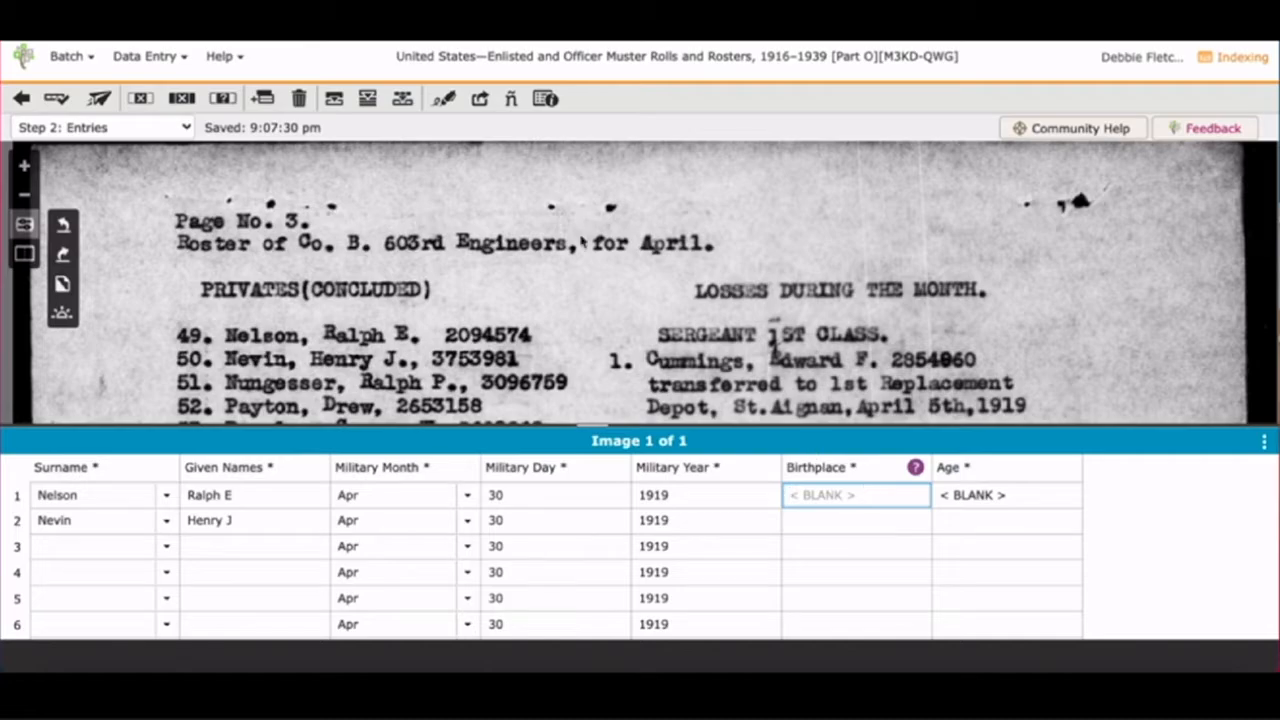
pyautogui.click(368, 100)
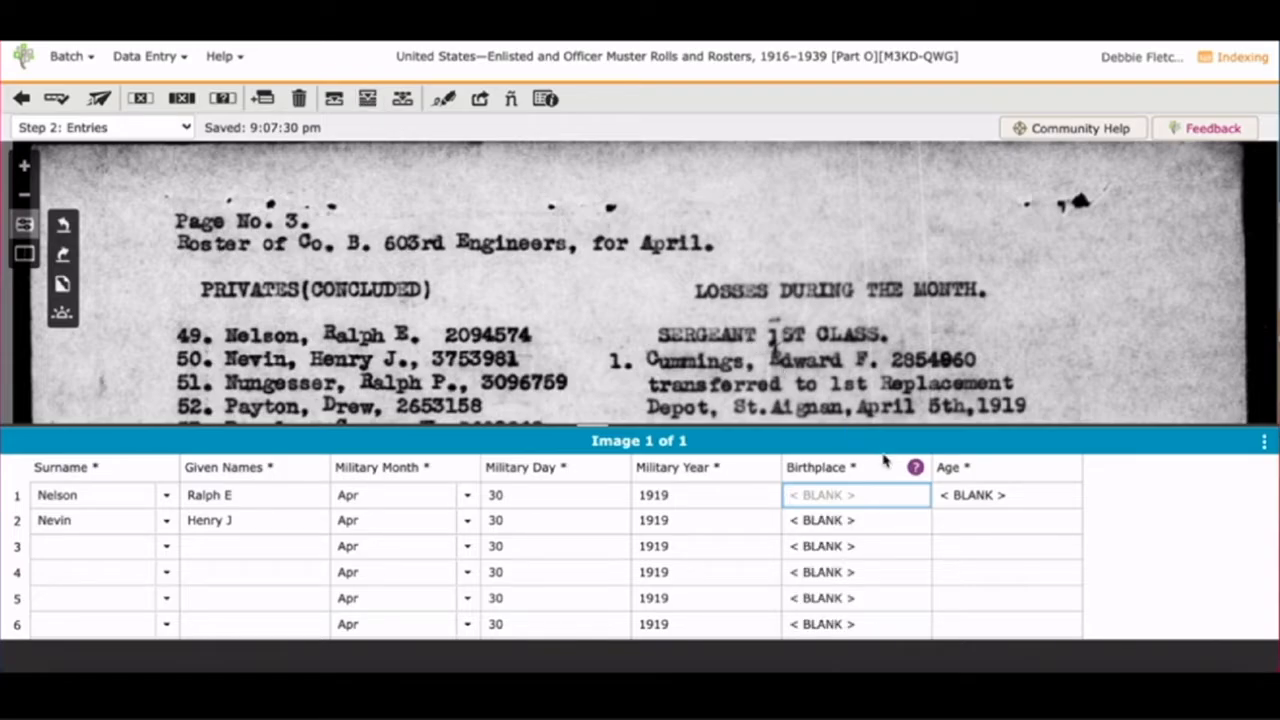
pyautogui.click(958, 494)
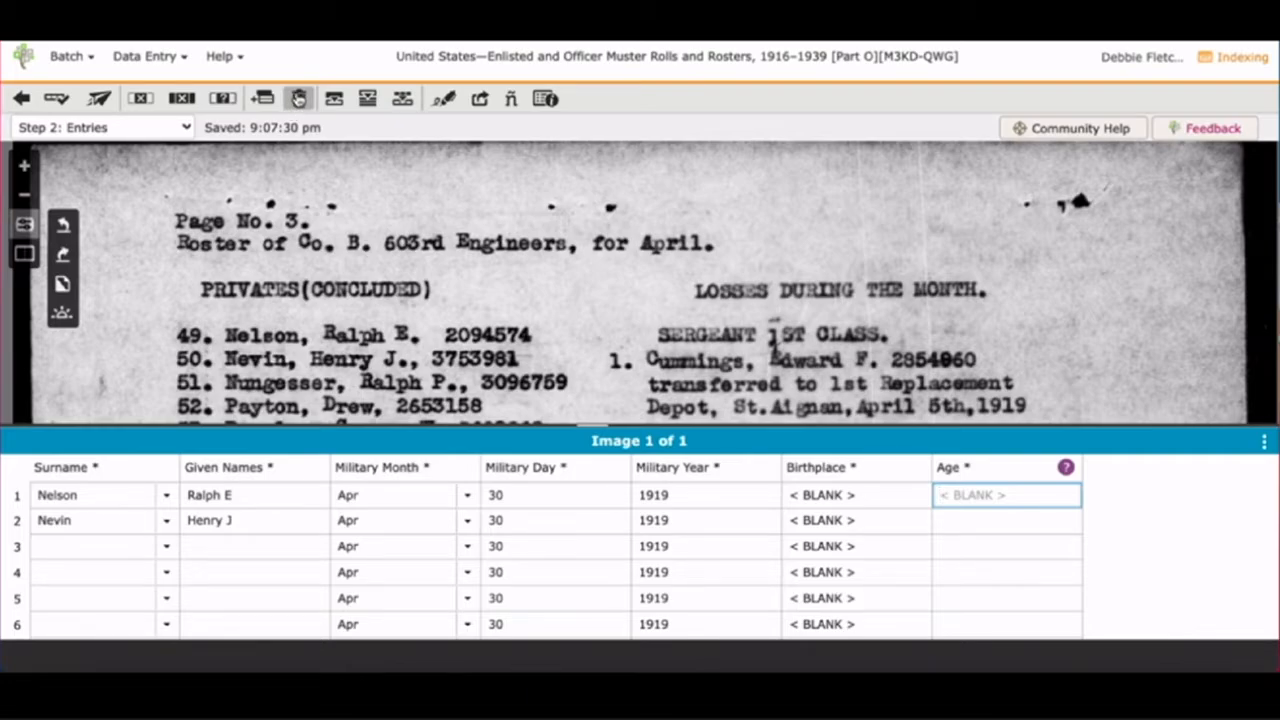
pyautogui.click(369, 99)
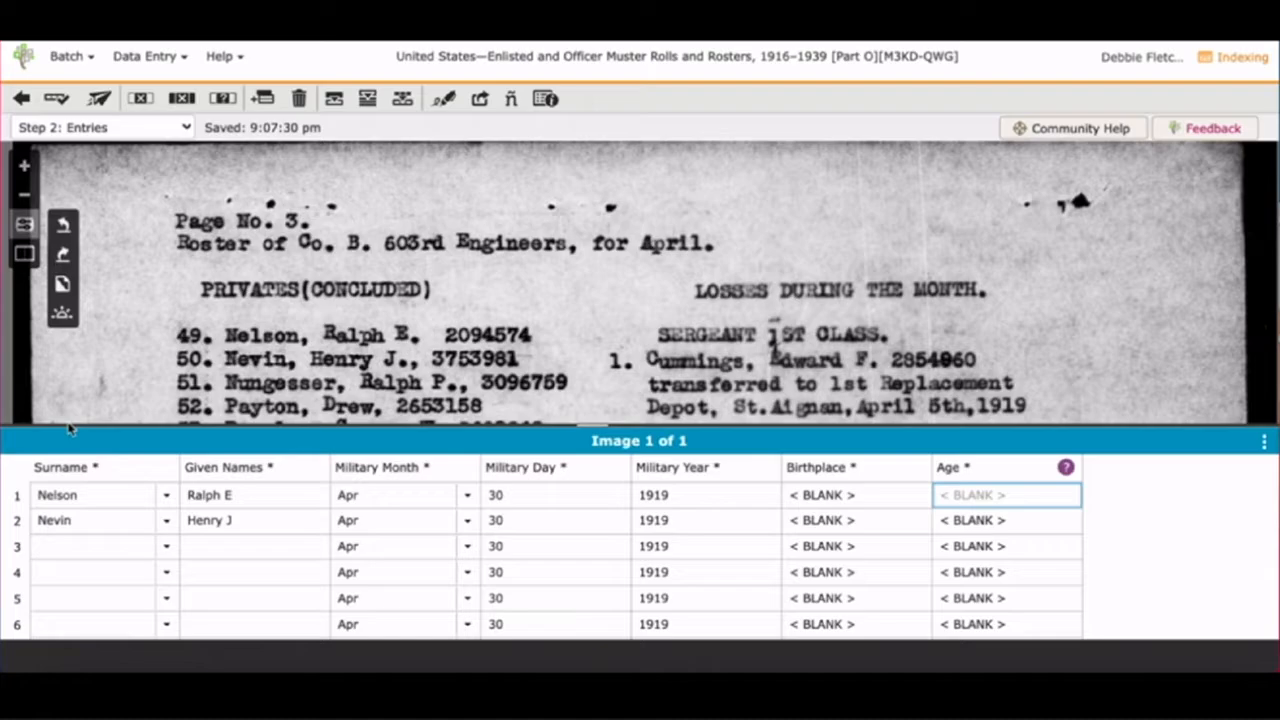
# Fill in the surnames and given names of roster privates number 51 and 52 in entry rows 3 and 4.
pyautogui.click(52, 549)
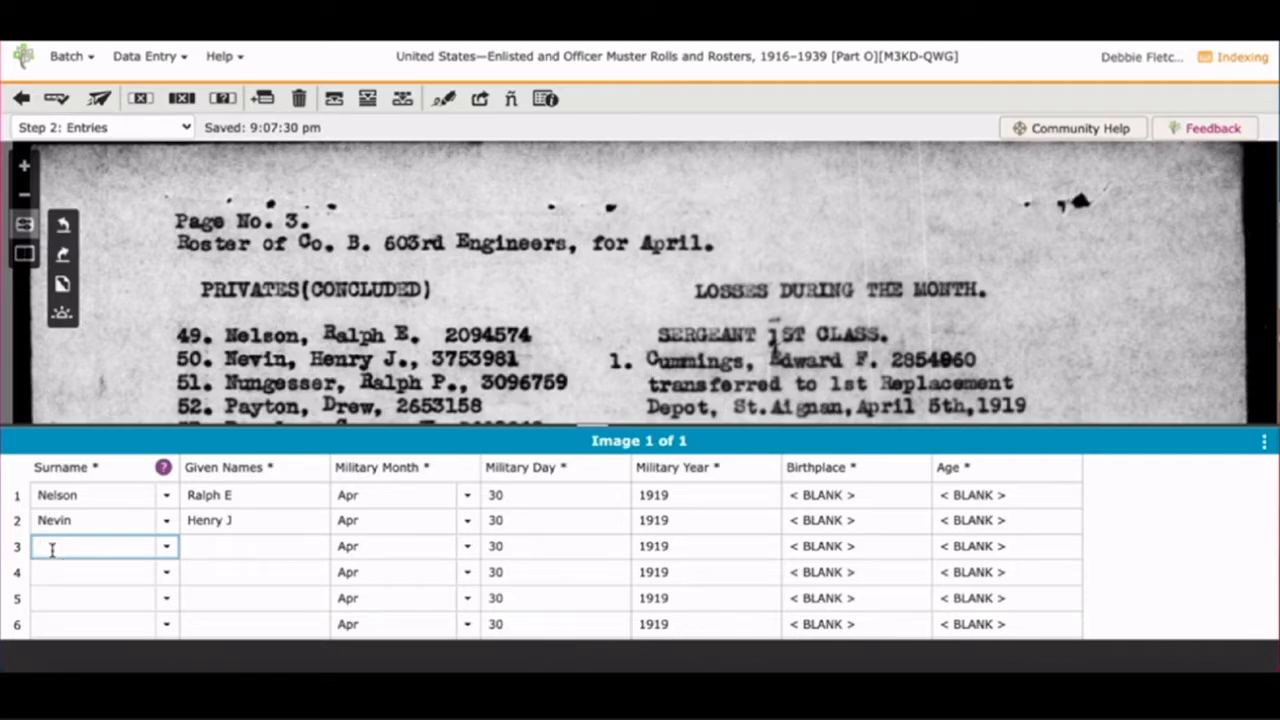
pyautogui.write('Nungesser')
pyautogui.press('Tab')
pyautogui.write('Ralph ')
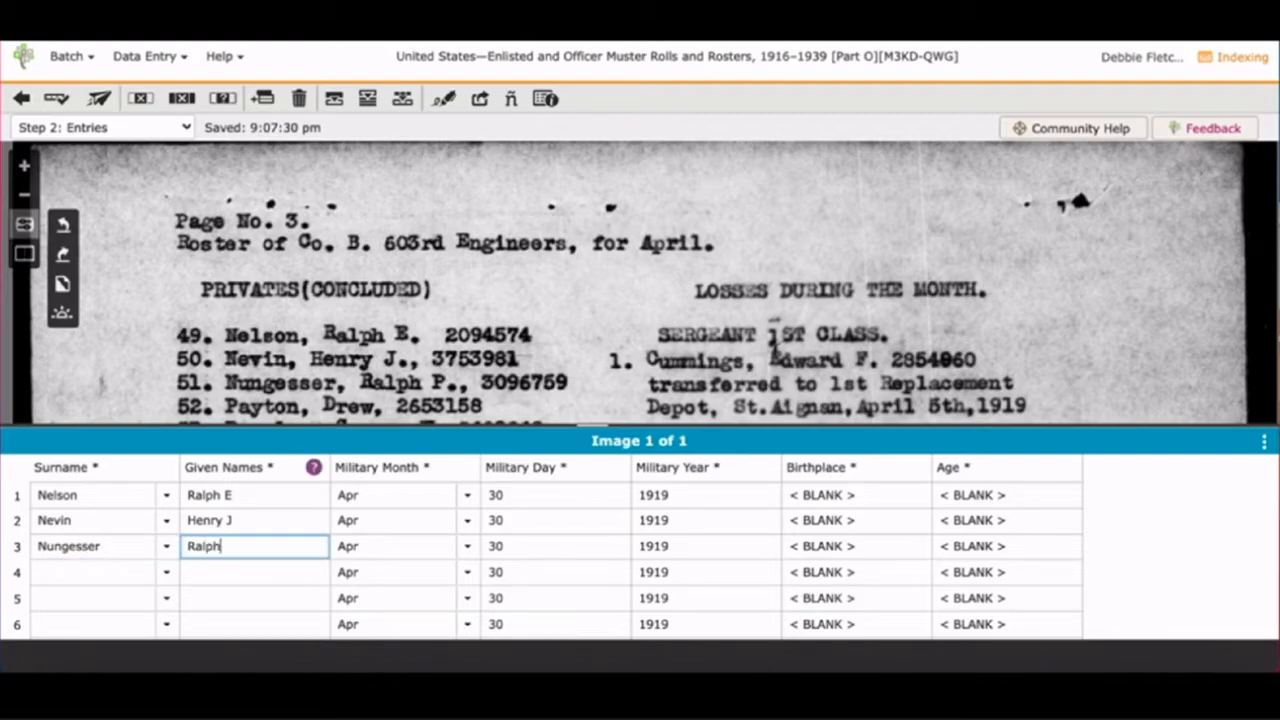
pyautogui.write('P')
pyautogui.click(69, 571)
pyautogui.write('Payton')
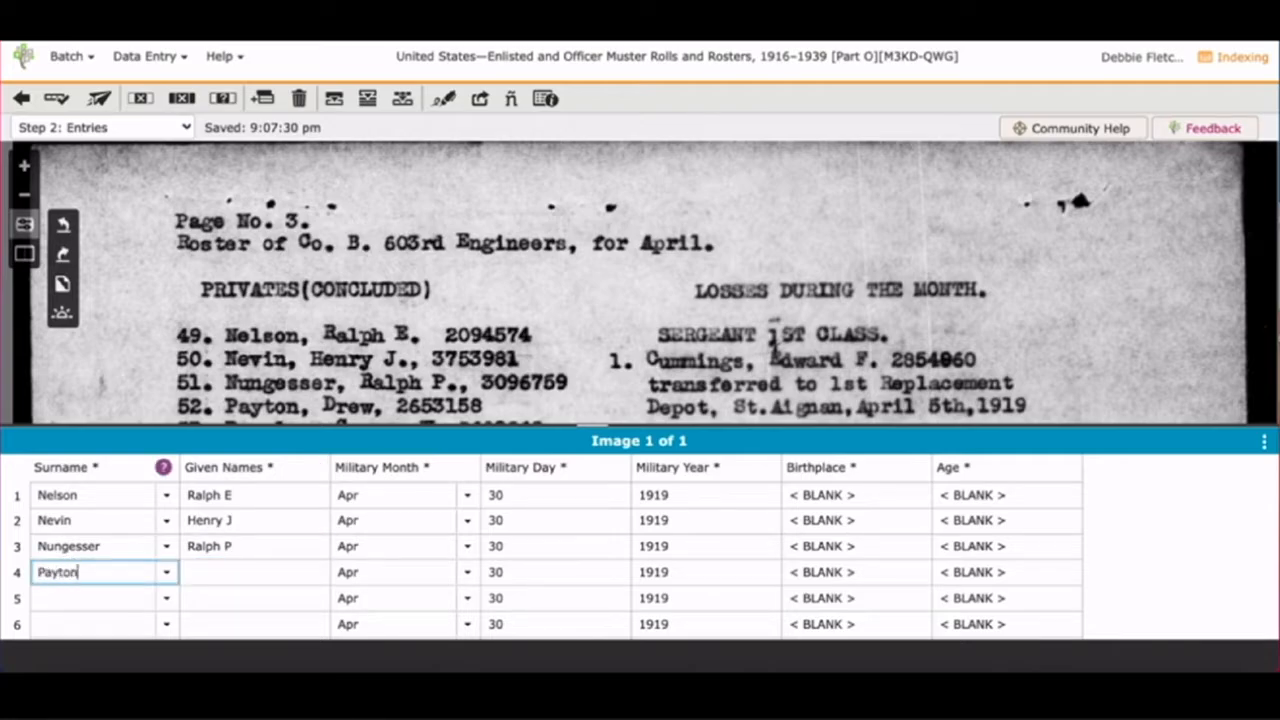
pyautogui.press('Tab')
pyautogui.write('Drew')
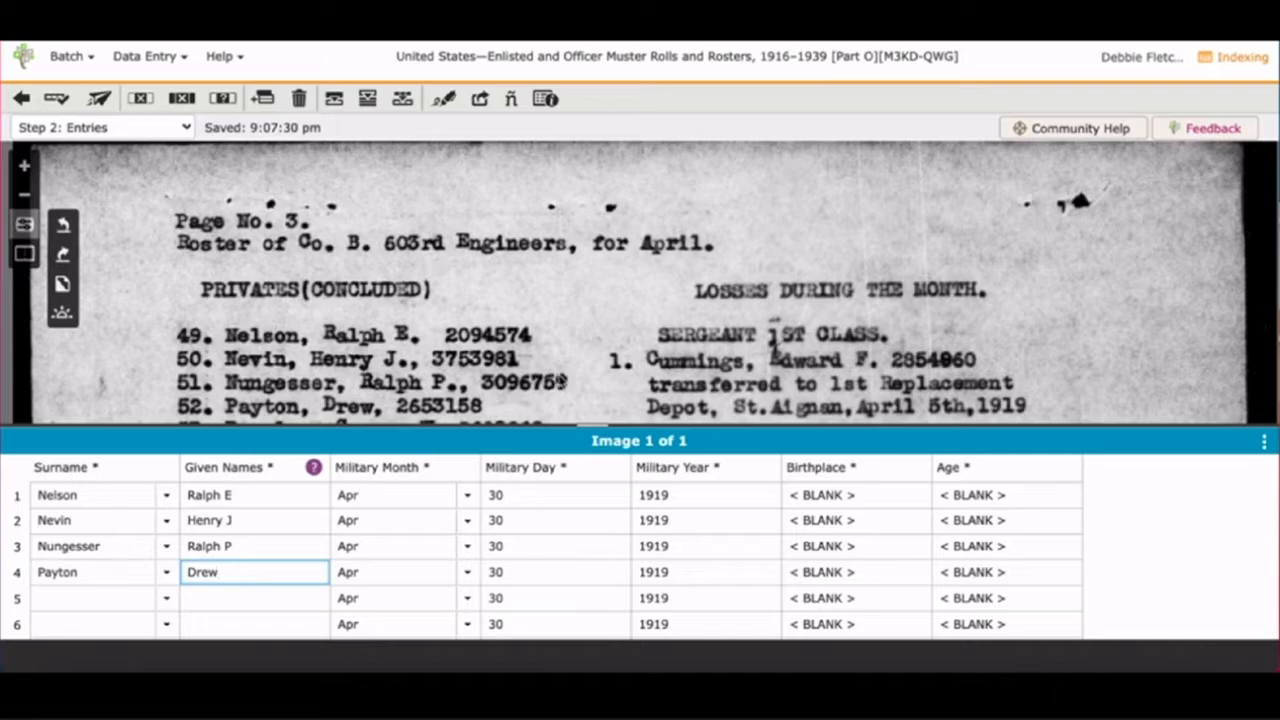
# Fill in the surname and given names of roster private number 53 in entry row 5.
pyautogui.moveTo(558, 375); pyautogui.dragTo(530, 96)
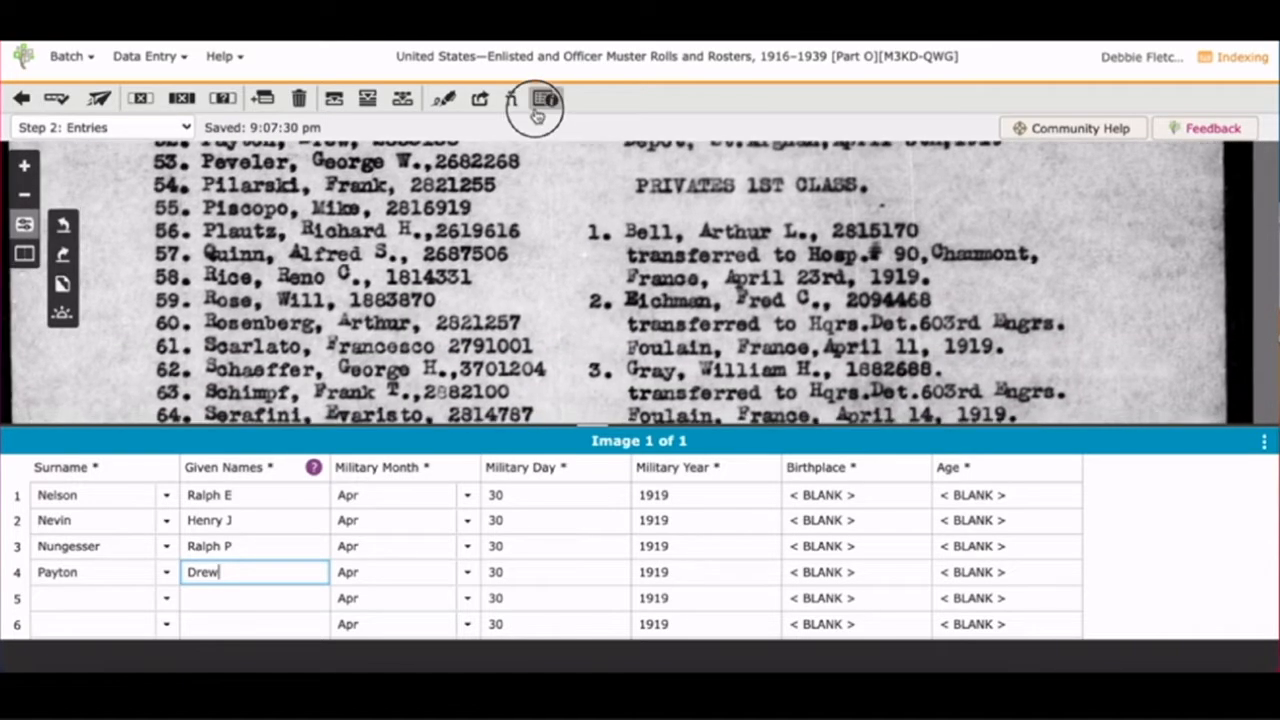
pyautogui.click(115, 599)
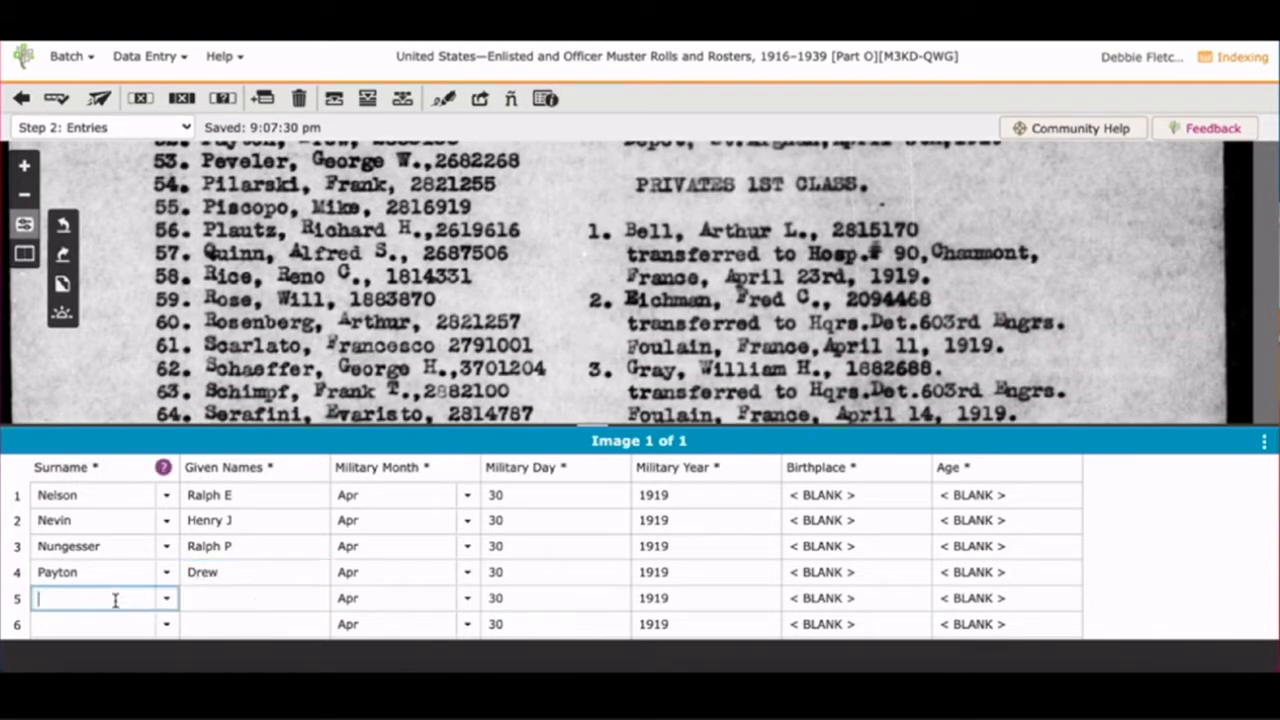
pyautogui.write('Peveler')
pyautogui.press('Tab')
pyautogui.write('Ge')
# Fill in the surnames and given names of the last two listed privates, numbers 82 and 83, in entry rows 34 and 35.
pyautogui.write('Young')
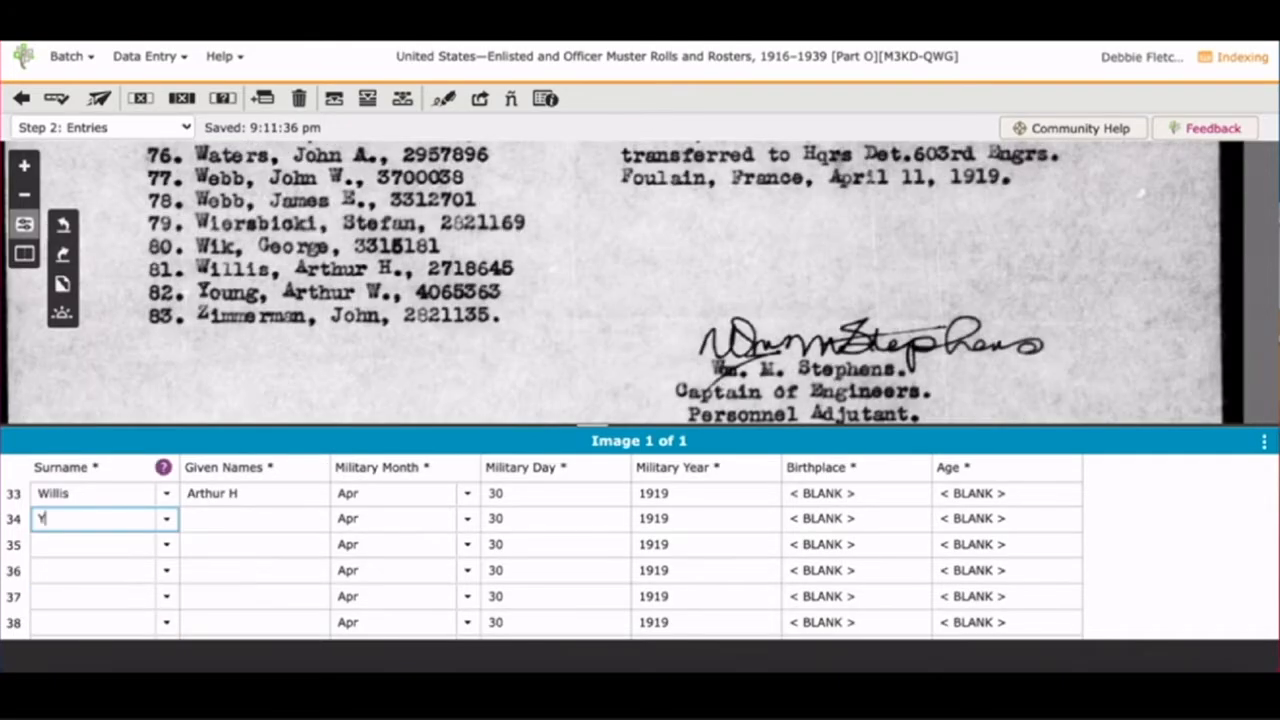
pyautogui.press('Tab')
pyautogui.write('Ar')
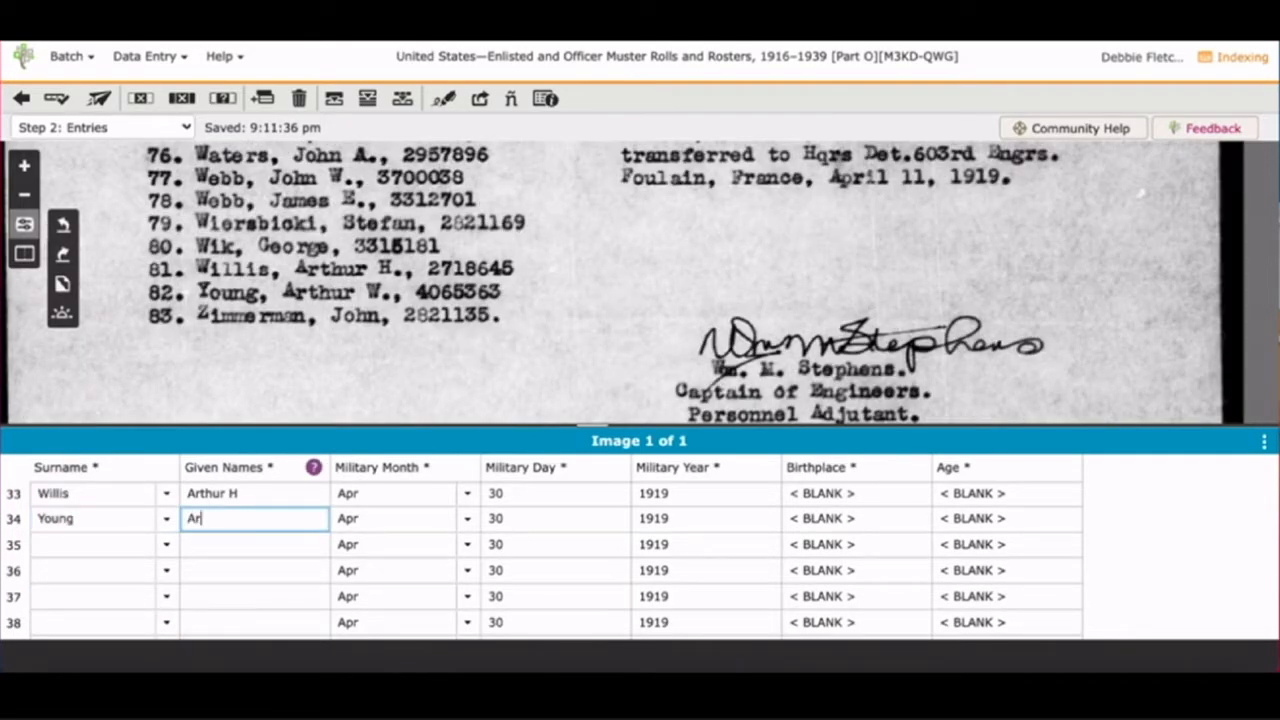
pyautogui.write('thur W')
pyautogui.click(102, 541)
pyautogui.write('Zi')
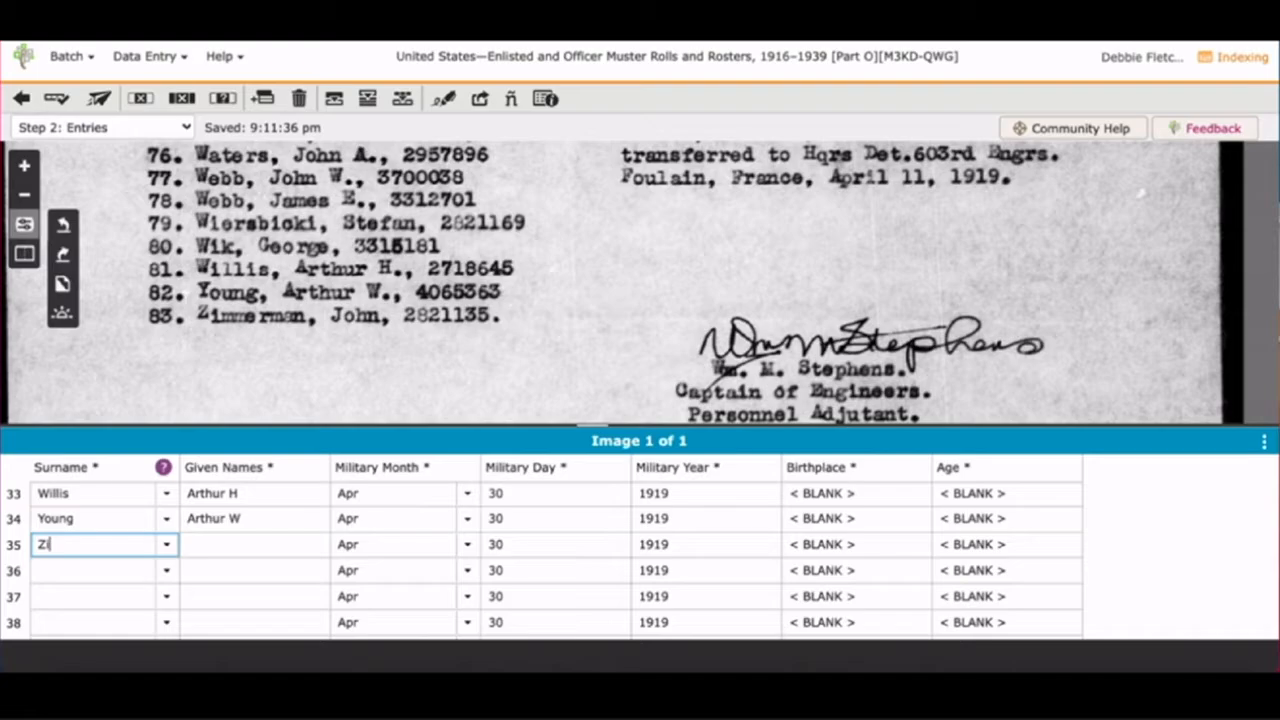
pyautogui.write('mmerman')
pyautogui.press('Tab')
pyautogui.write('John')
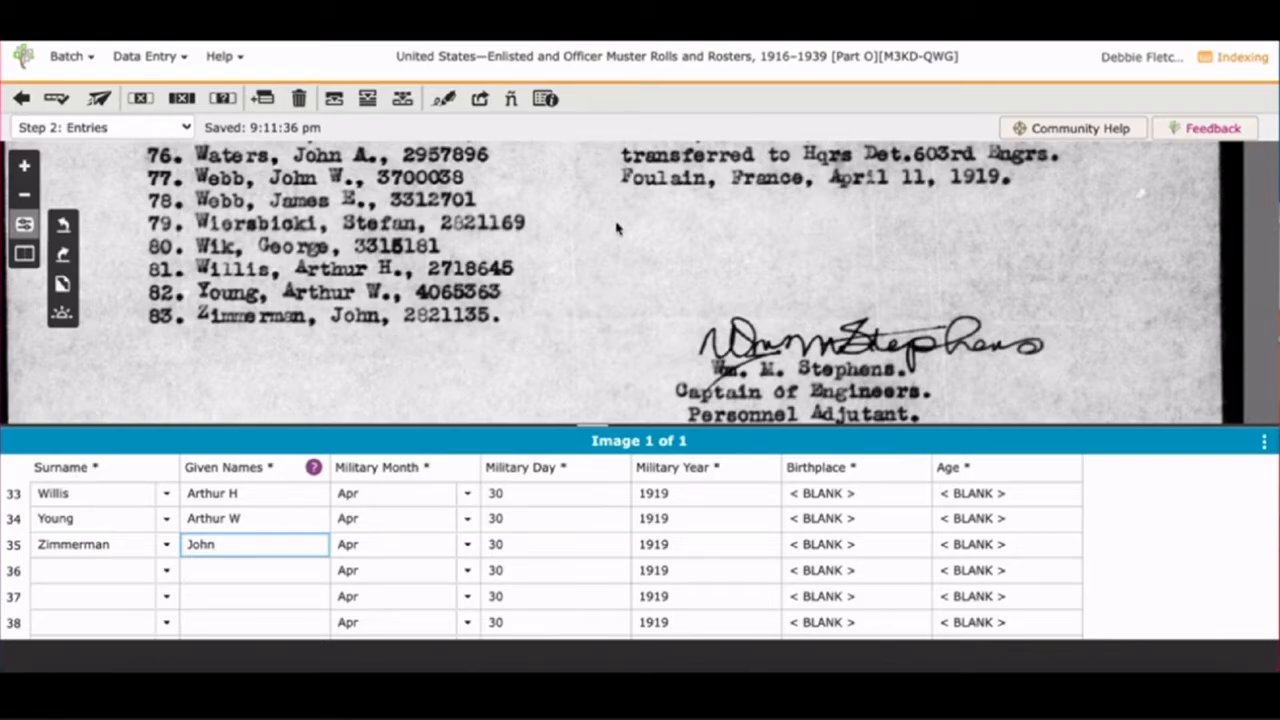
pyautogui.scroll(-2, 617, 228)
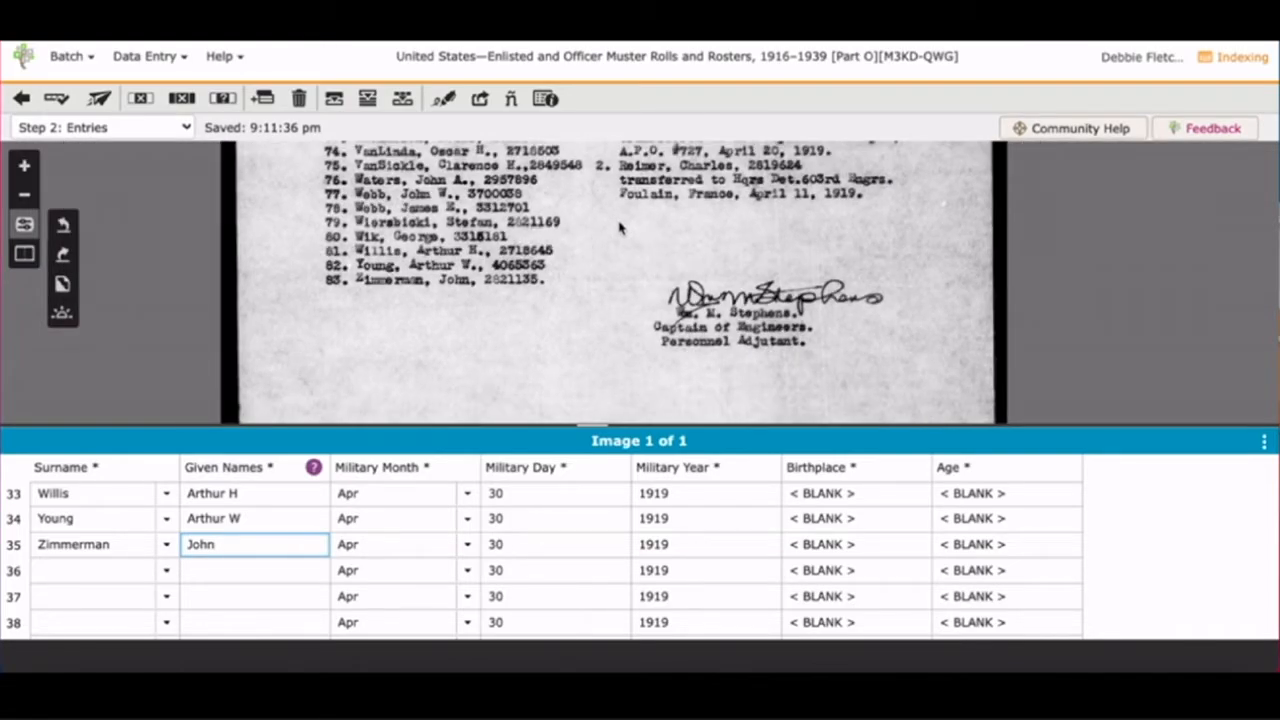
pyautogui.scroll(-3, 619, 228)
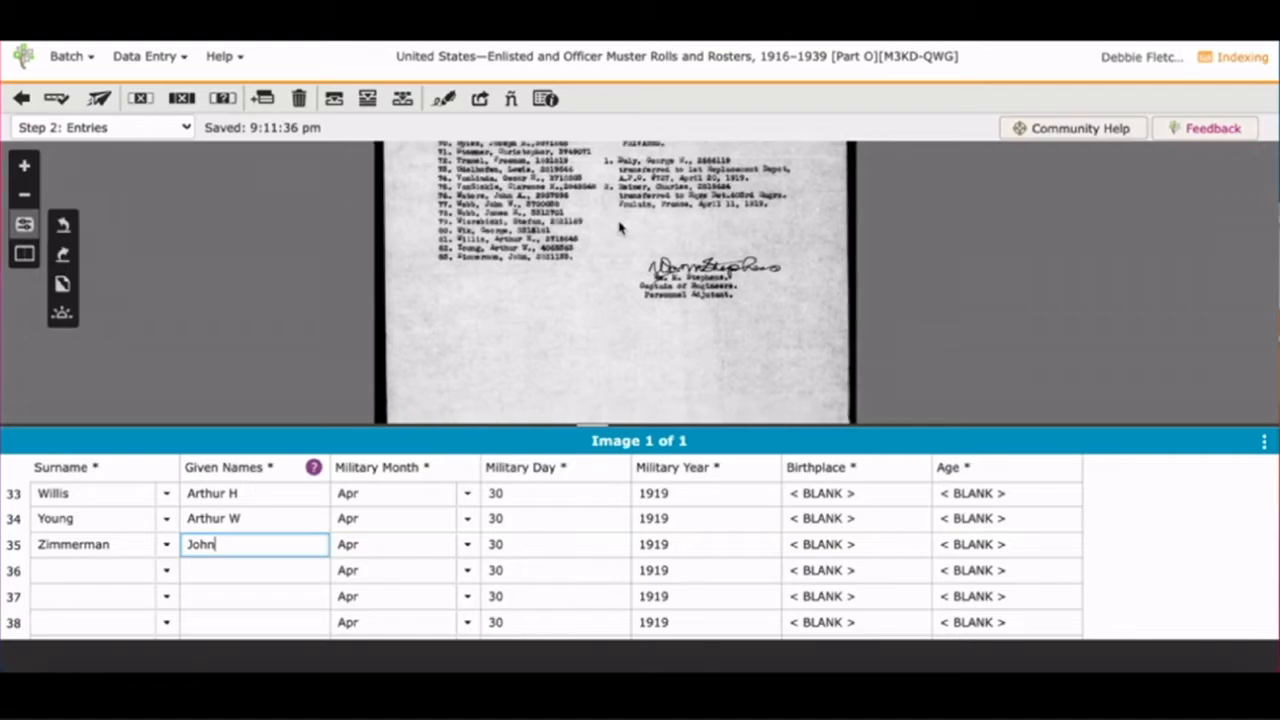
# Fill in the surname and given names of the Sergeant 1st Class under Losses During the Month in entry row 36.
pyautogui.click(643, 197)
pyautogui.moveTo(643, 197); pyautogui.dragTo(474, 466)
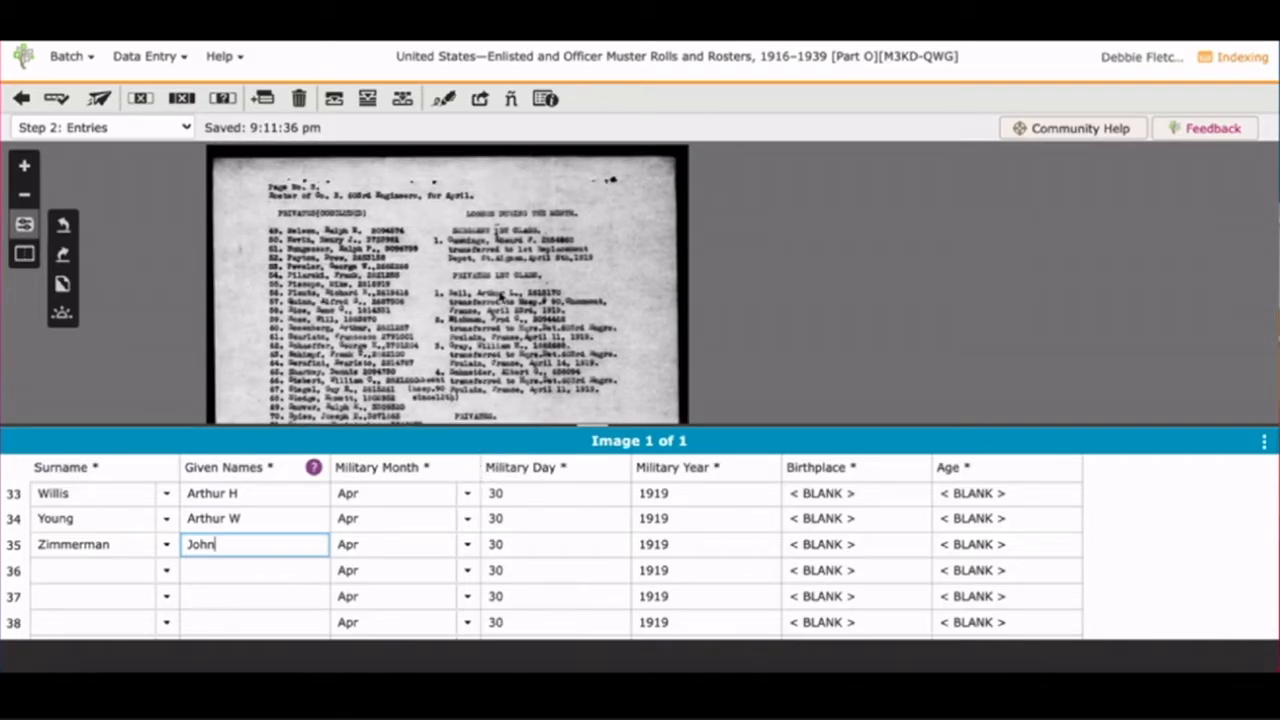
pyautogui.scroll(3, 500, 292)
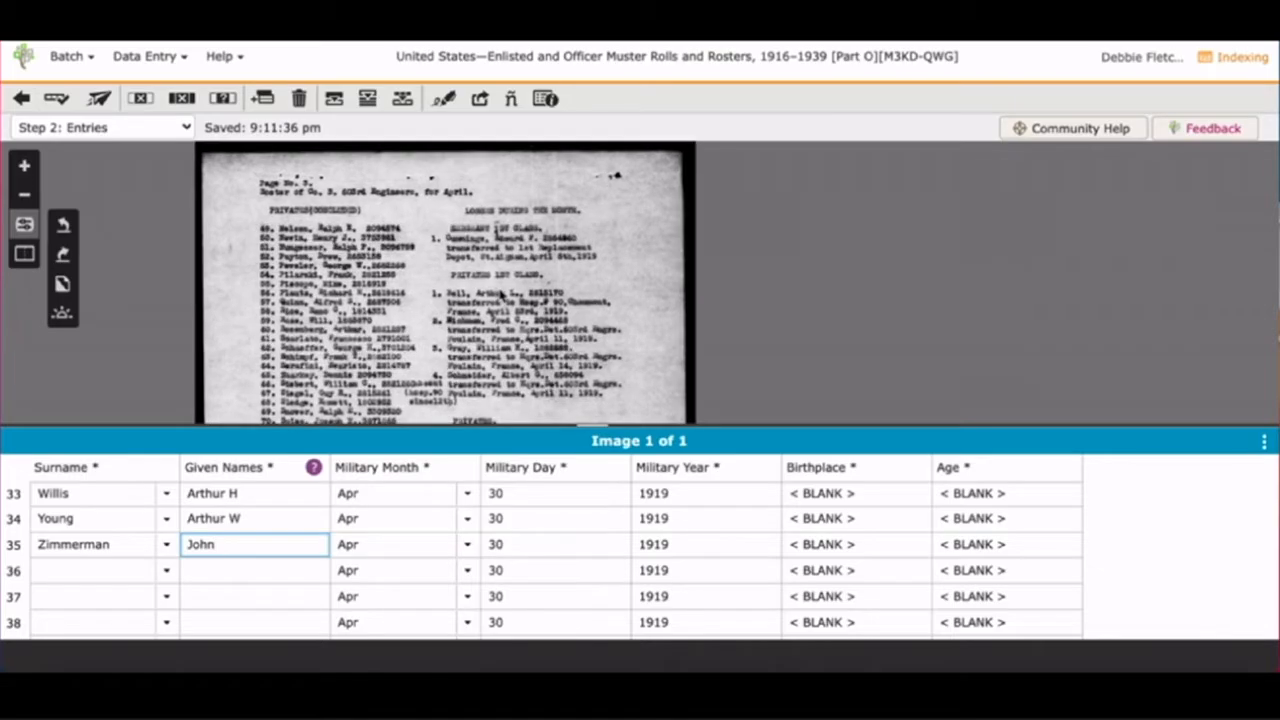
pyautogui.scroll(2, 501, 292)
pyautogui.scroll(3, 501, 292)
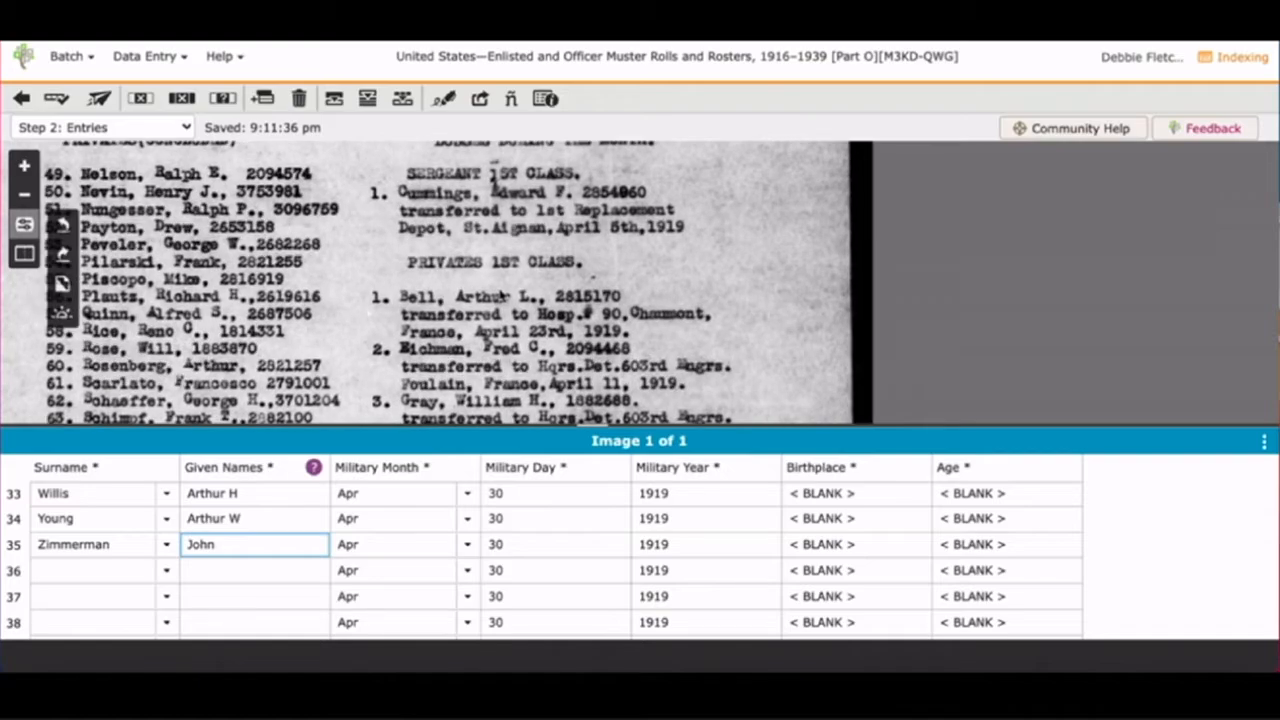
pyautogui.scroll(1, 501, 292)
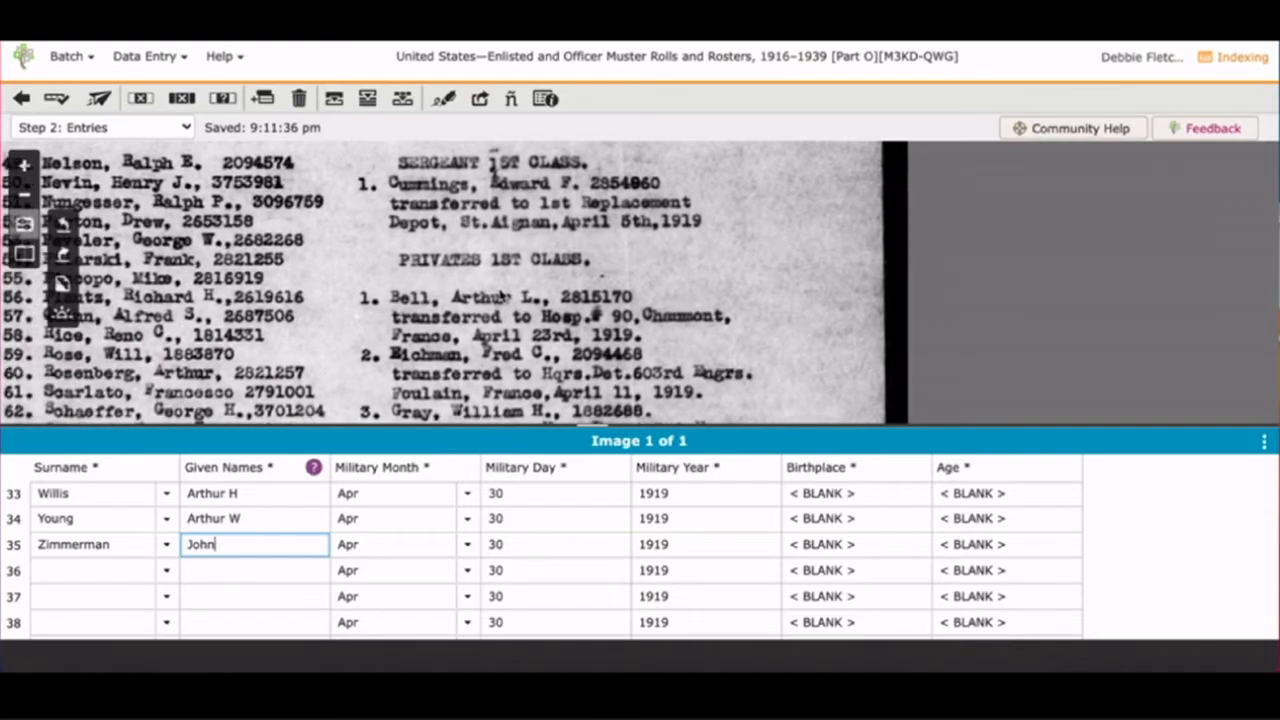
pyautogui.moveTo(500, 285); pyautogui.dragTo(471, 348)
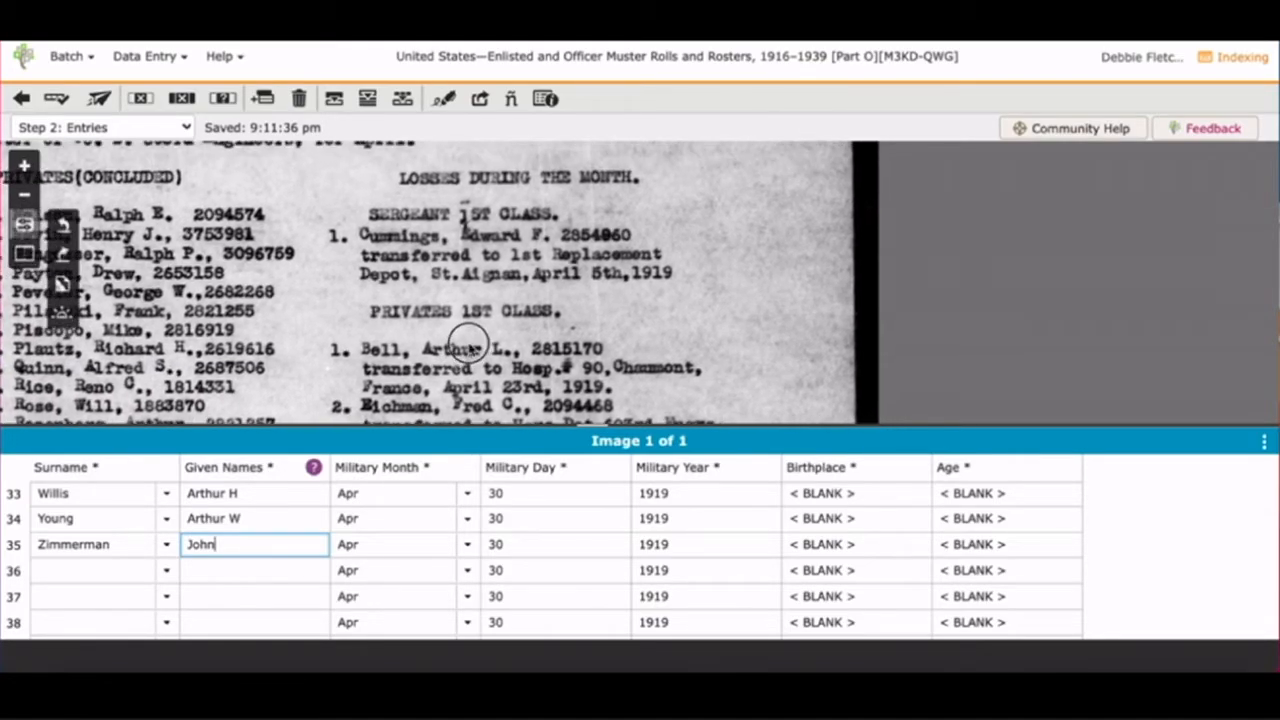
pyautogui.scroll(2, 470, 350)
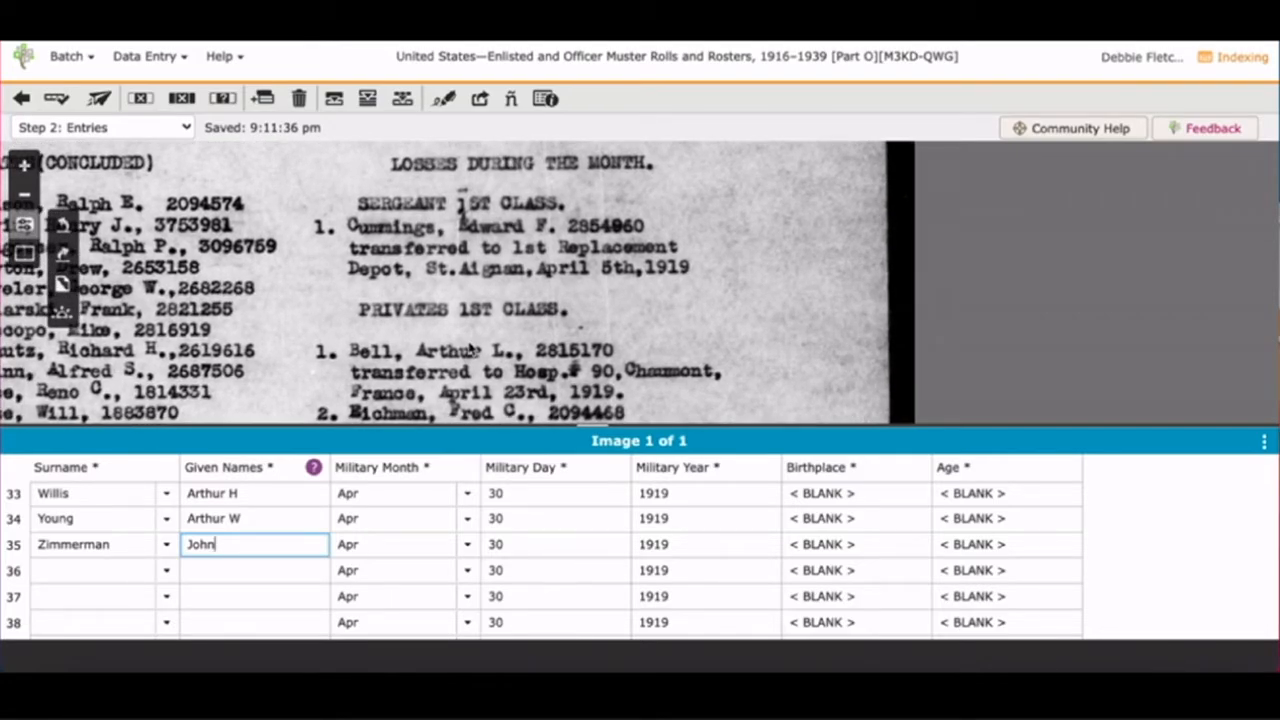
pyautogui.scroll(4, 470, 350)
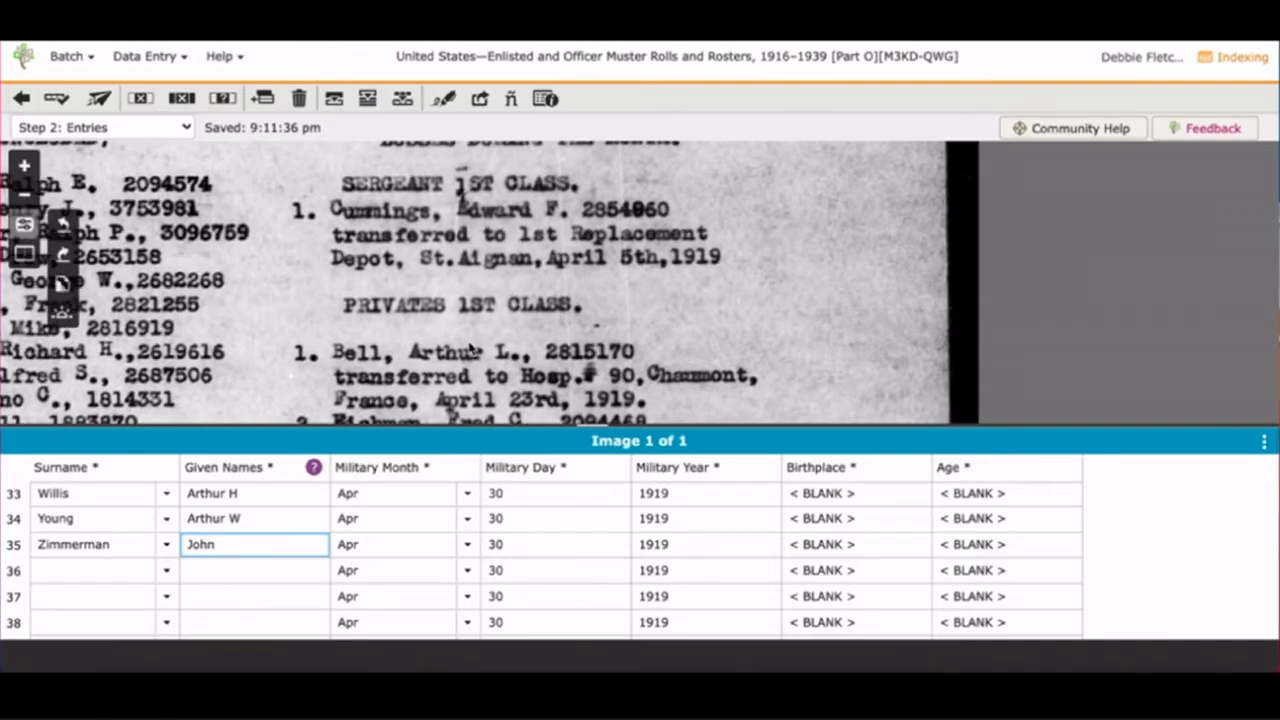
pyautogui.scroll(2, 470, 350)
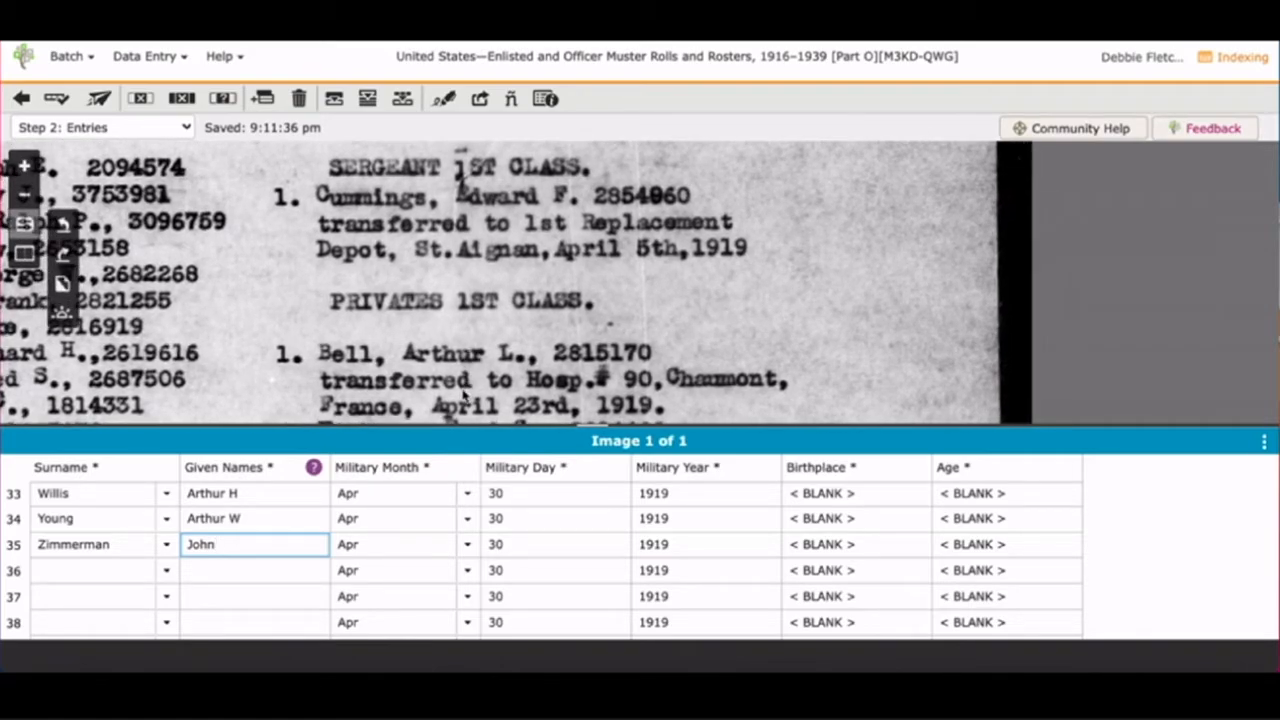
pyautogui.click(76, 570)
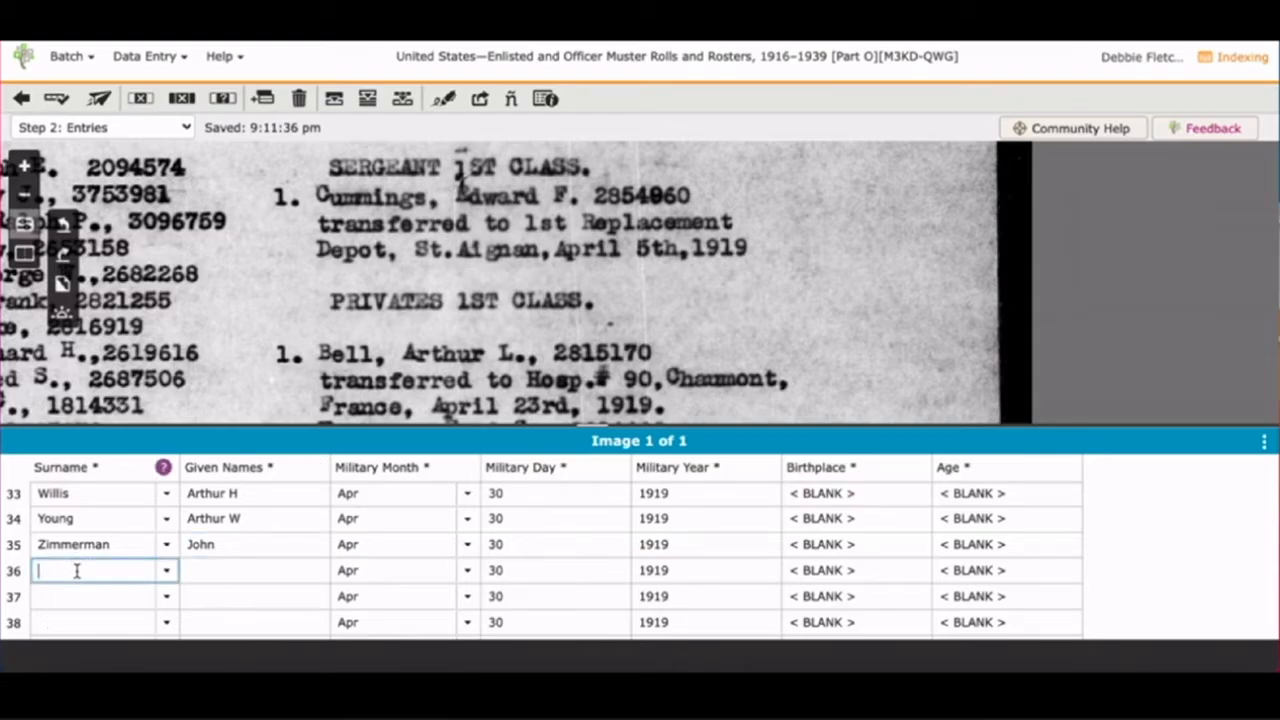
pyautogui.write('Cumming')
pyautogui.write('s')
pyautogui.press('Tab')
pyautogui.write('Edward F')
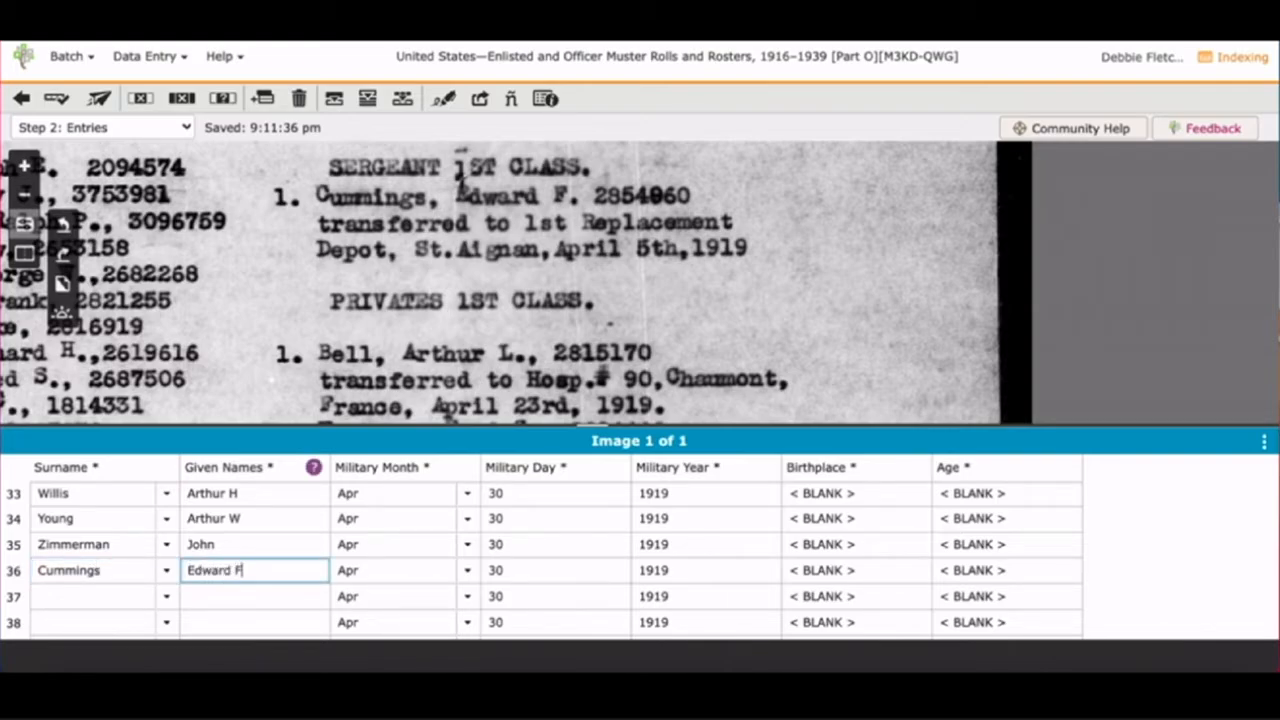
# Fill in the surnames and given names of lost Privates 1st Class number 1 and 2 in entry rows 37 and 38.
pyautogui.click(97, 598)
pyautogui.write('Bell')
pyautogui.press('Tab')
pyautogui.write('Arthur L')
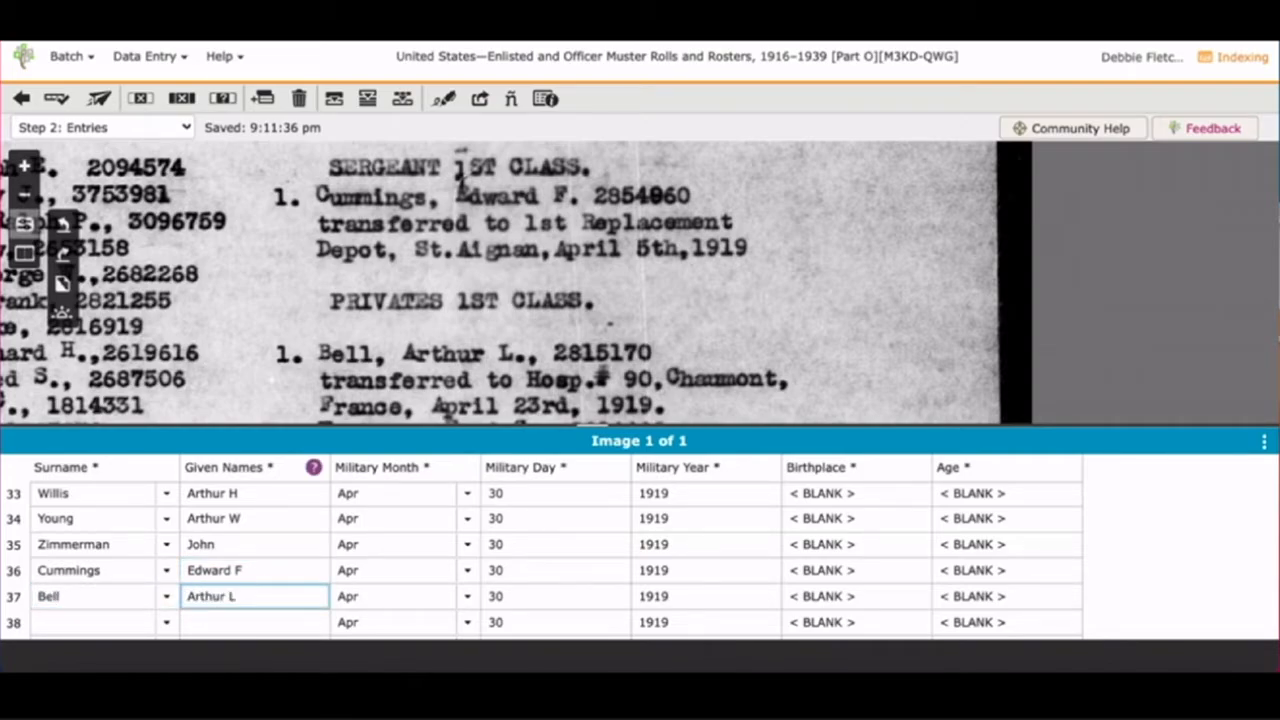
pyautogui.moveTo(478, 372); pyautogui.dragTo(513, 109)
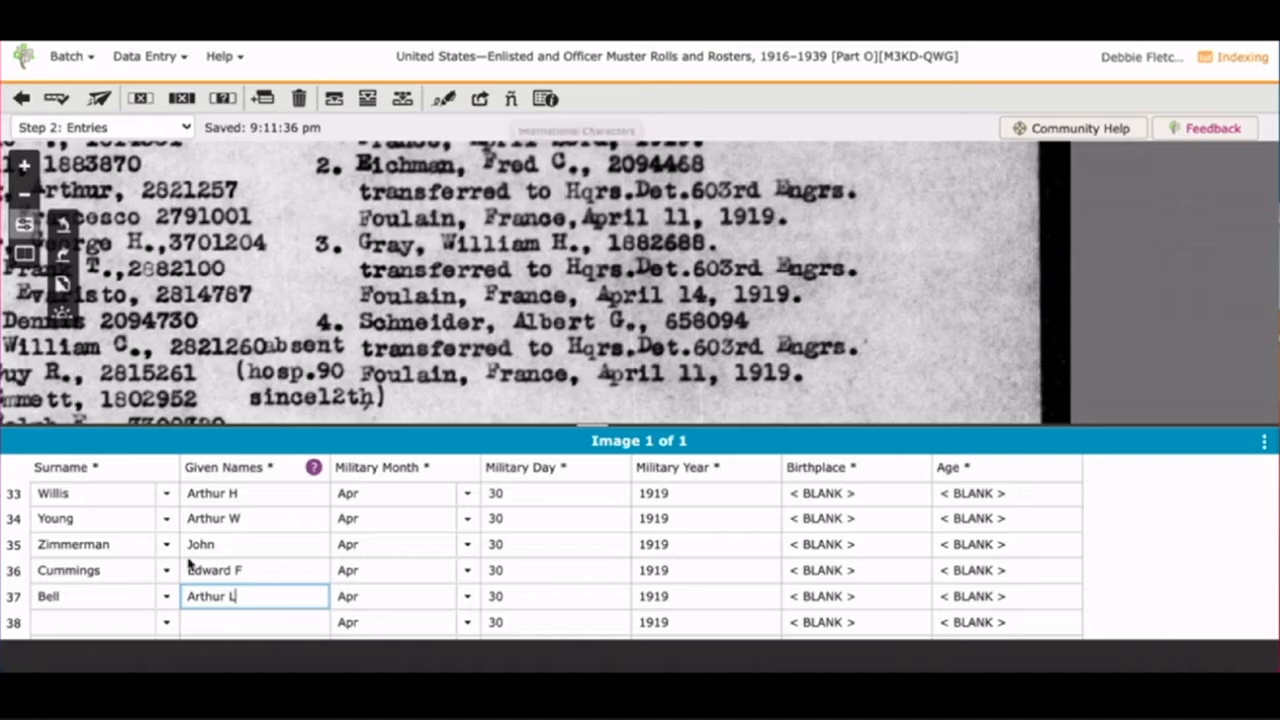
pyautogui.click(108, 621)
pyautogui.write('Eichman')
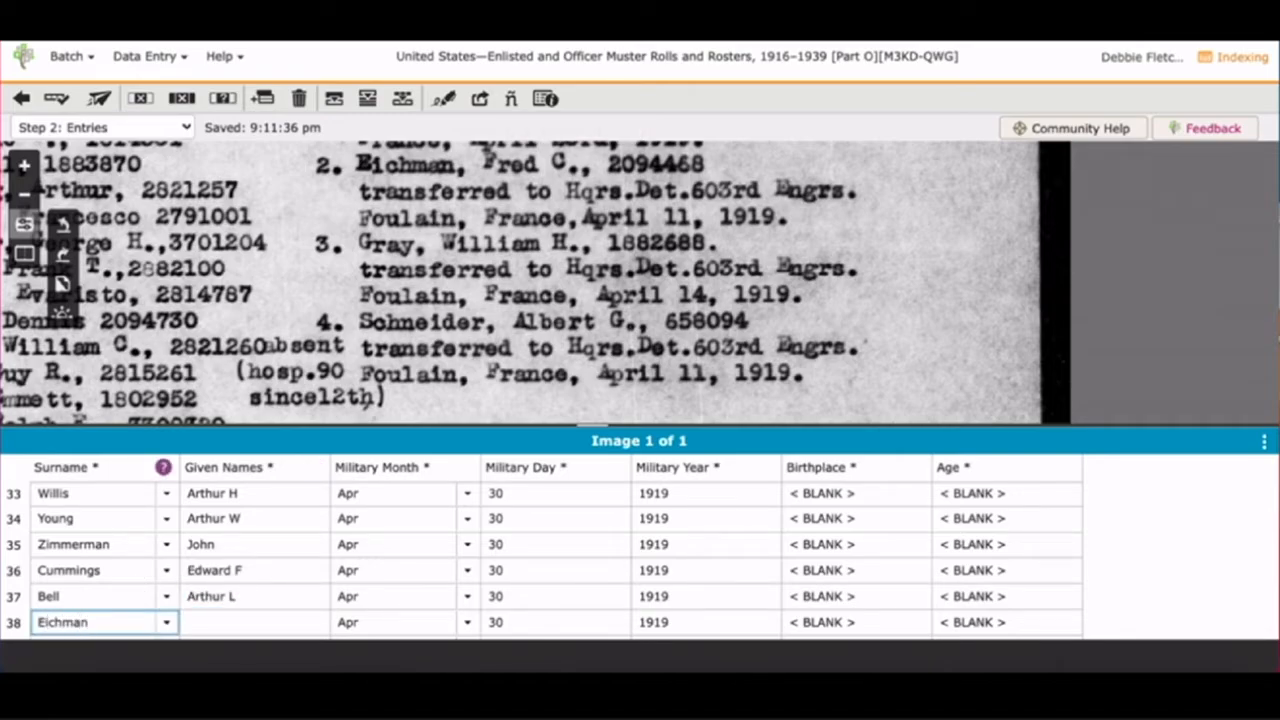
pyautogui.press('Tab')
pyautogui.write('Fred C')
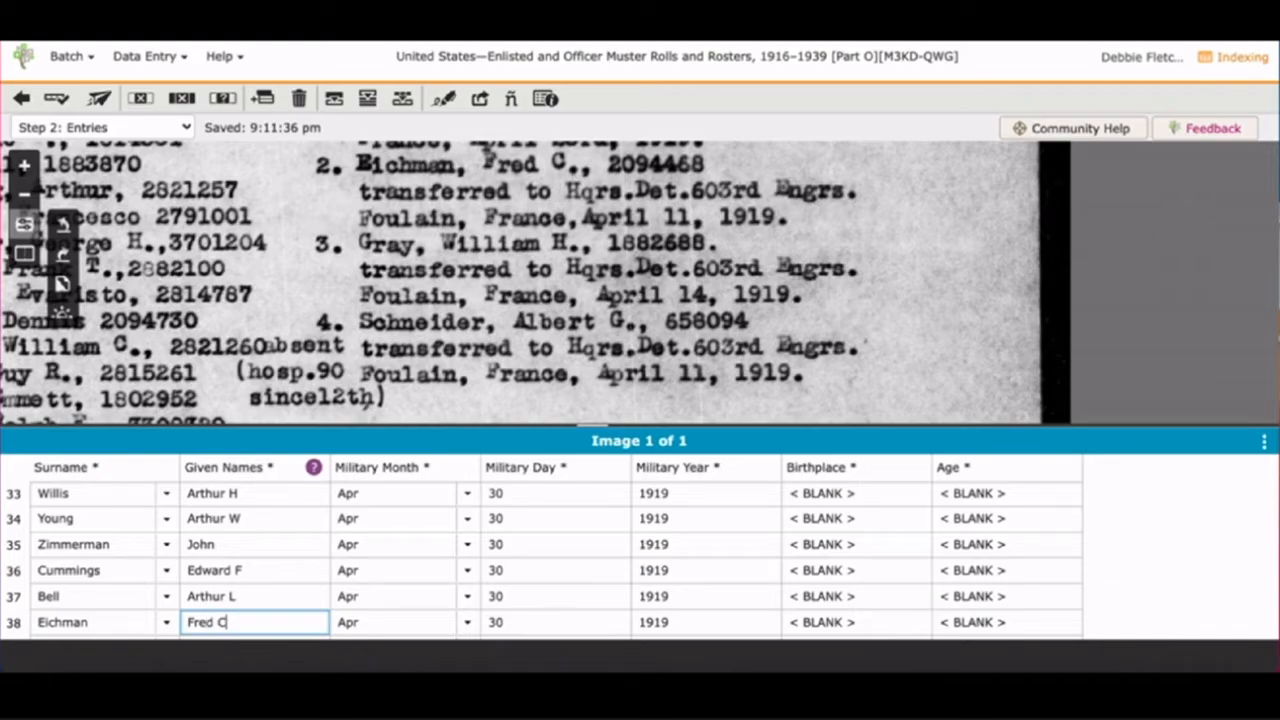
# Fill in the surname and given names of lost Private 1st Class number 3 in entry row 39.
pyautogui.scroll(-2, 113, 618)
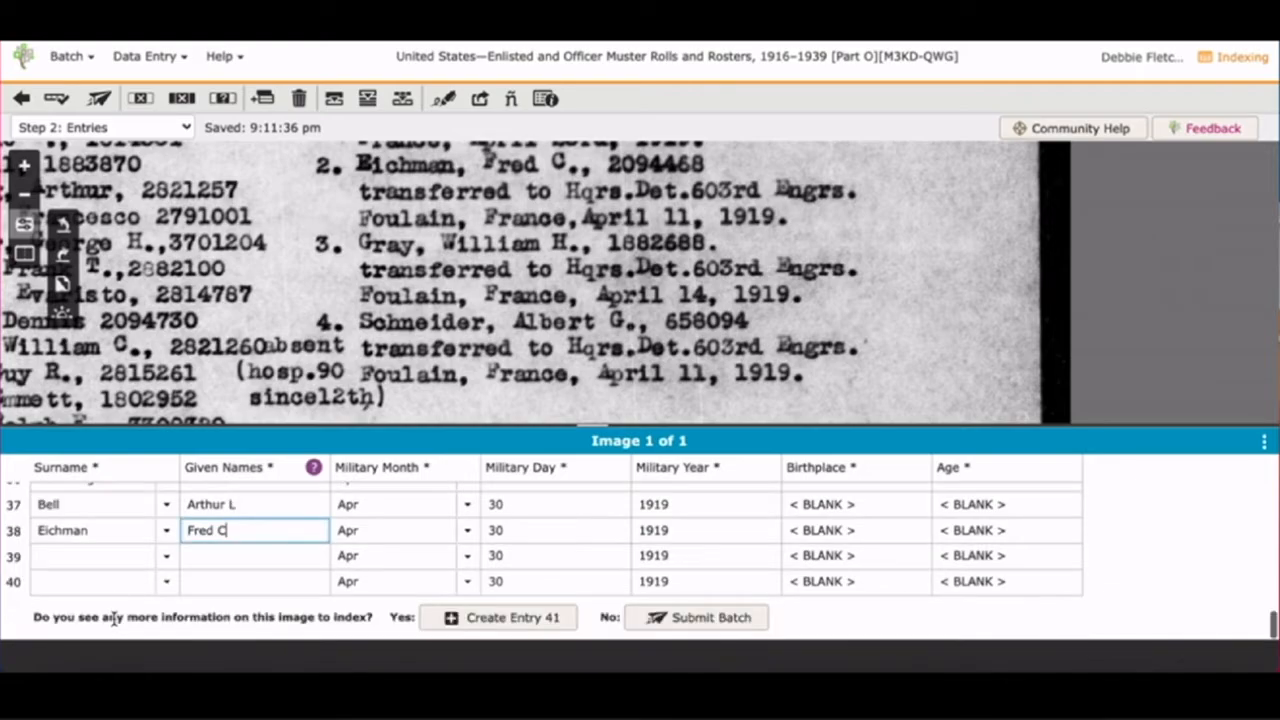
pyautogui.click(102, 559)
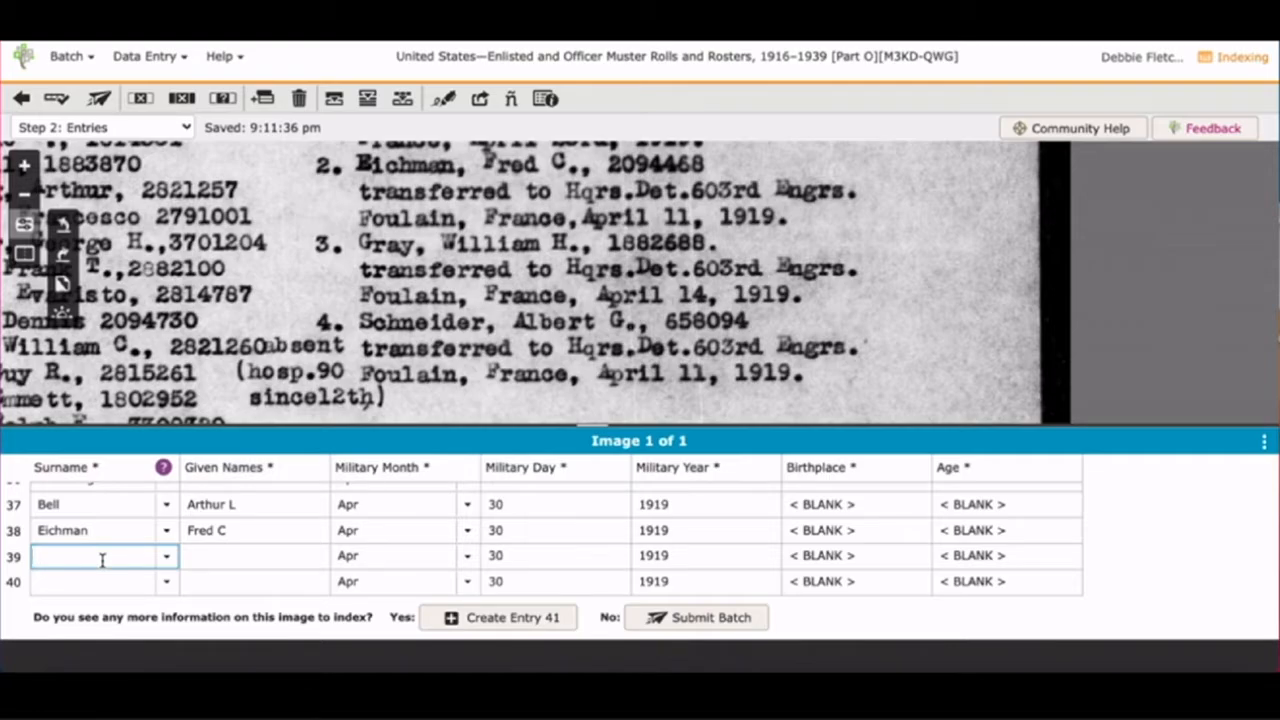
pyautogui.write('F')
pyautogui.press('BackSpace')
pyautogui.write('Gray')
pyautogui.press('Tab')
pyautogui.write('William H')
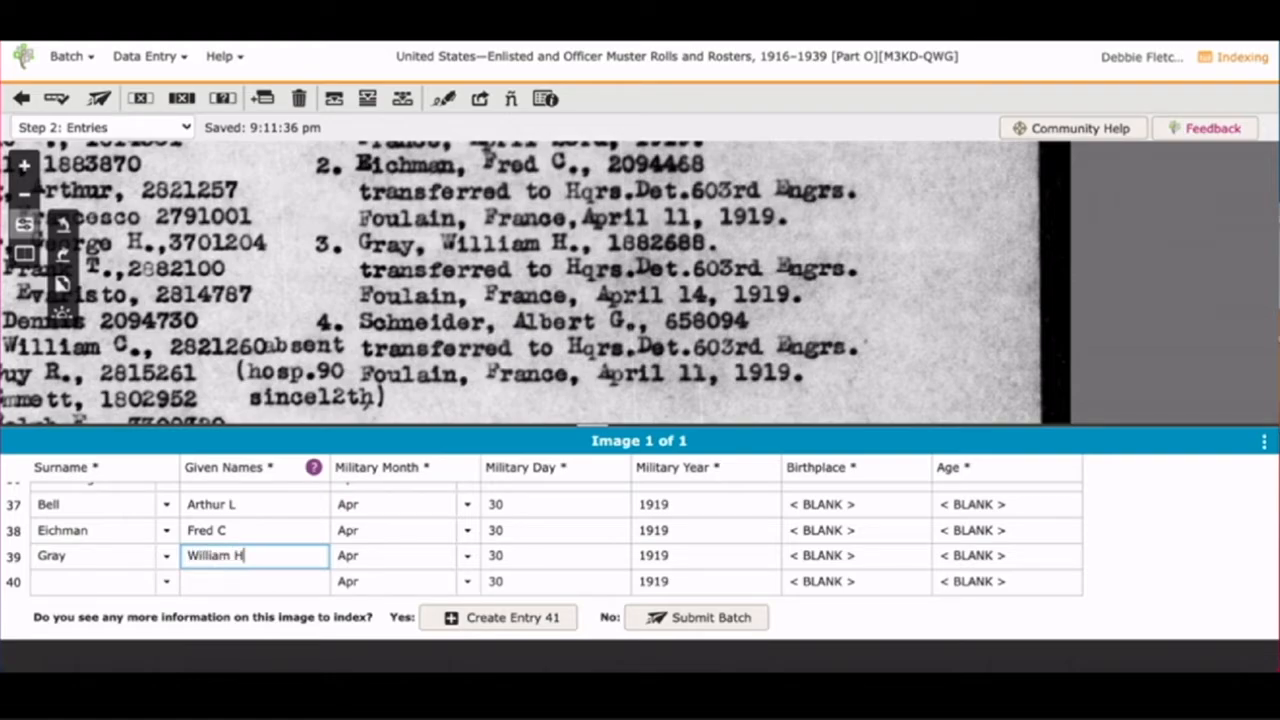
# Fill in the surname and given names of lost Private 1st Class number 4 in entry row 40.
pyautogui.click(76, 583)
pyautogui.write('Sch')
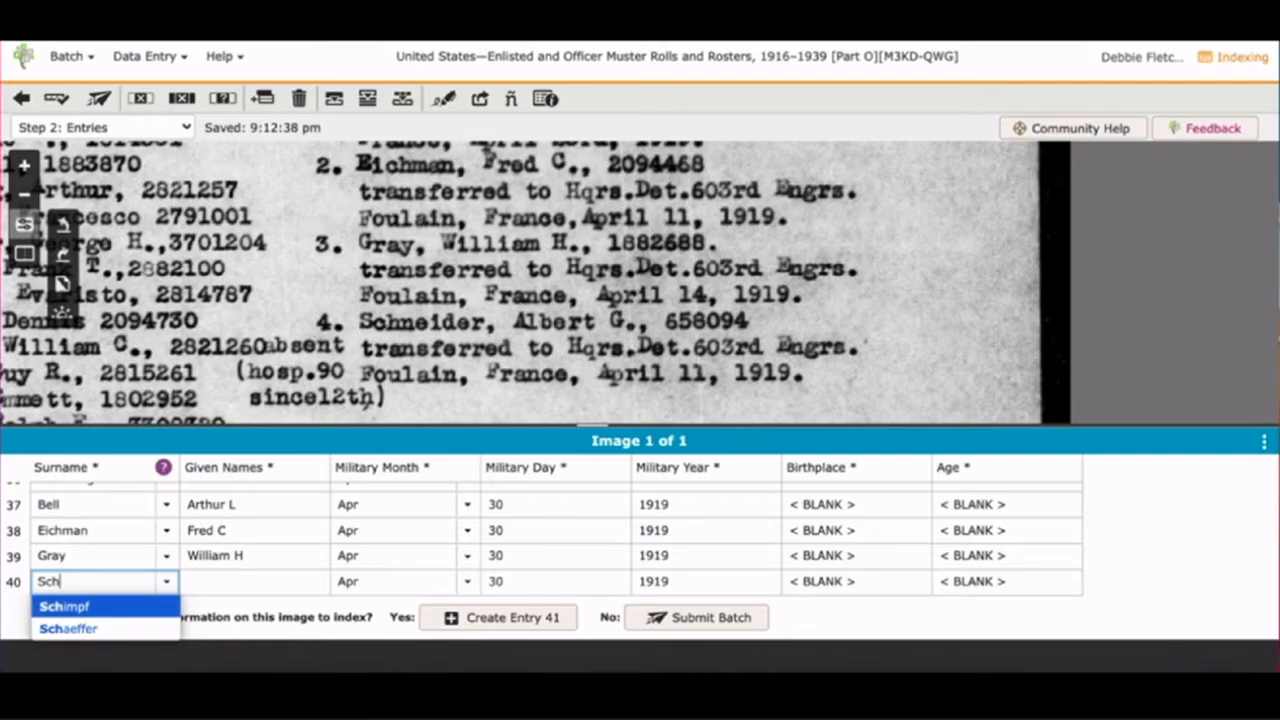
pyautogui.write('neider')
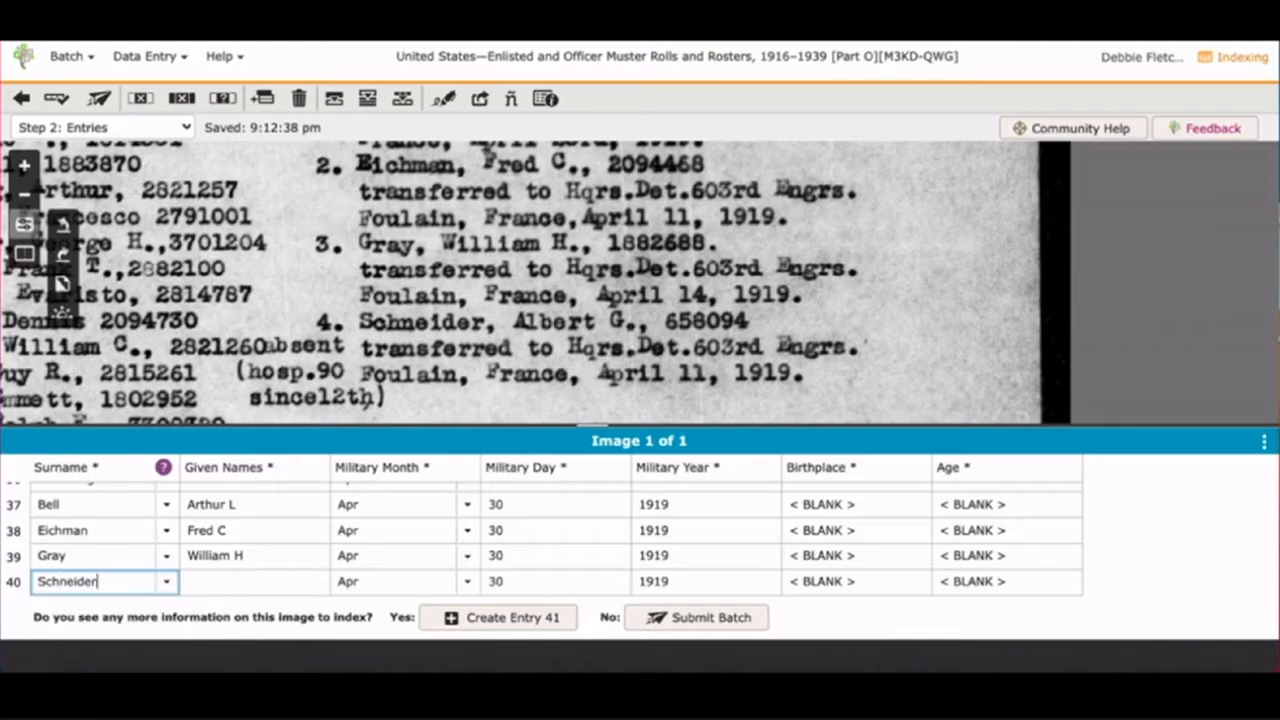
pyautogui.press('Tab')
pyautogui.write('Albert')
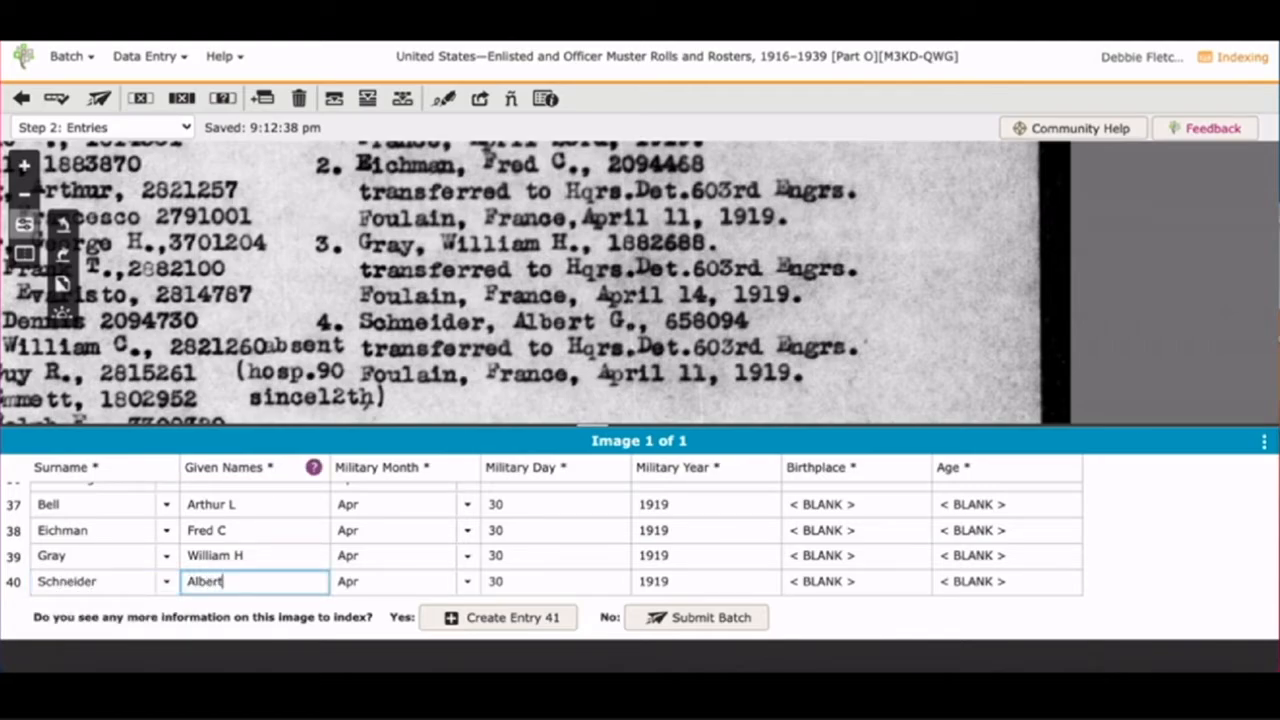
pyautogui.write(' G')
# Create entry 41 and fill in the surname and given names of private number 1 from the losses list.
pyautogui.scroll(-2, 490, 365)
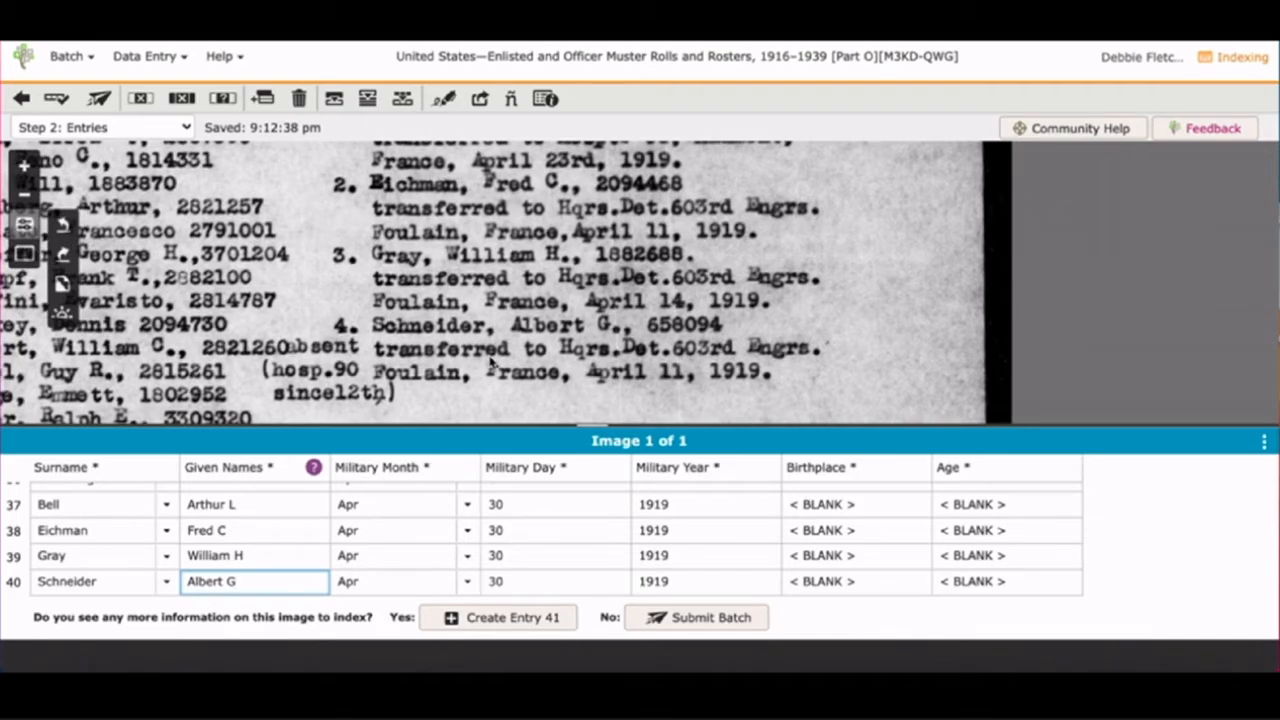
pyautogui.click(490, 363)
pyautogui.moveTo(490, 363); pyautogui.dragTo(481, 69)
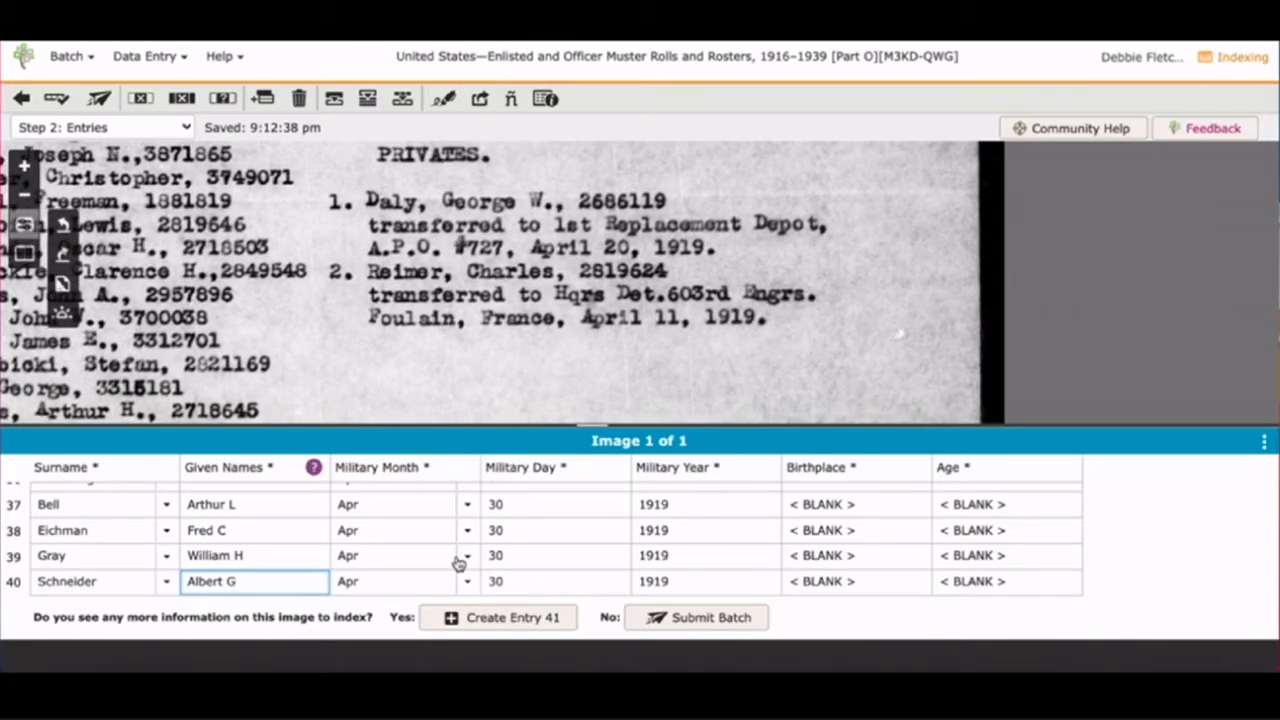
pyautogui.click(495, 619)
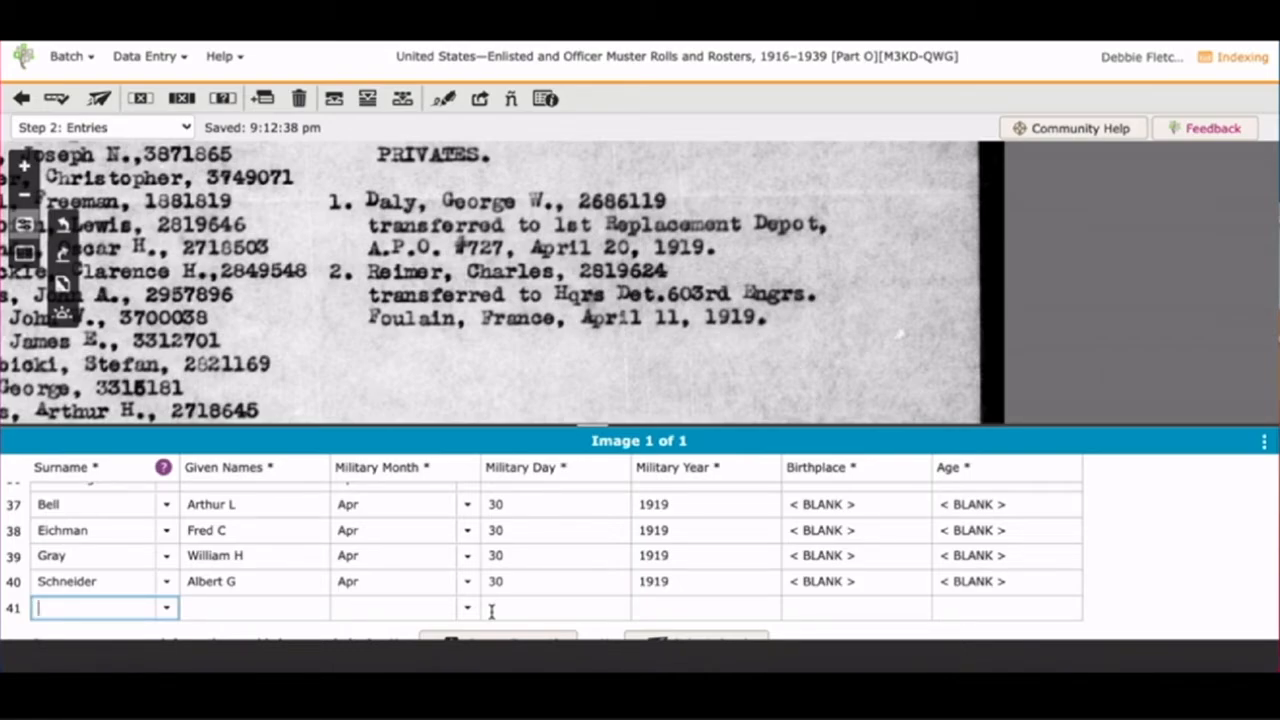
pyautogui.write('Daly')
pyautogui.press('Tab')
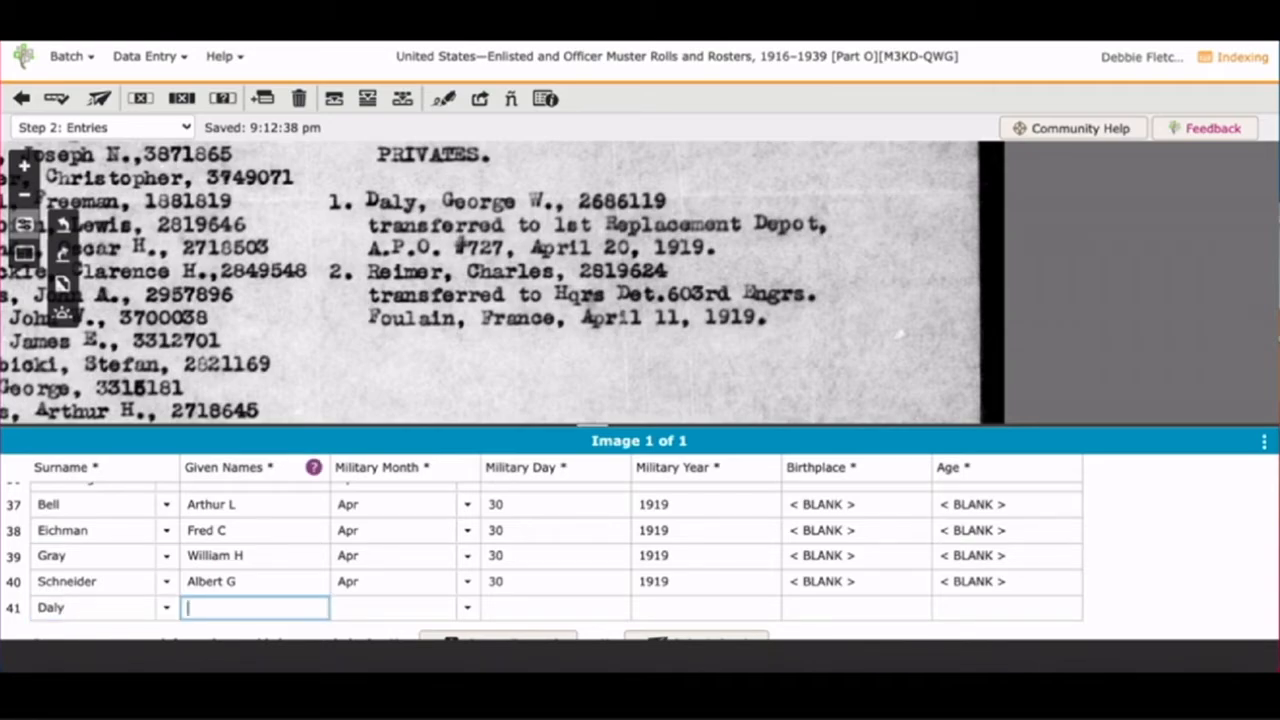
pyautogui.write('George W')
# Create entry 42 and fill in the surname and given name of private number 2 from the losses list.
pyautogui.scroll(-1, 438, 567)
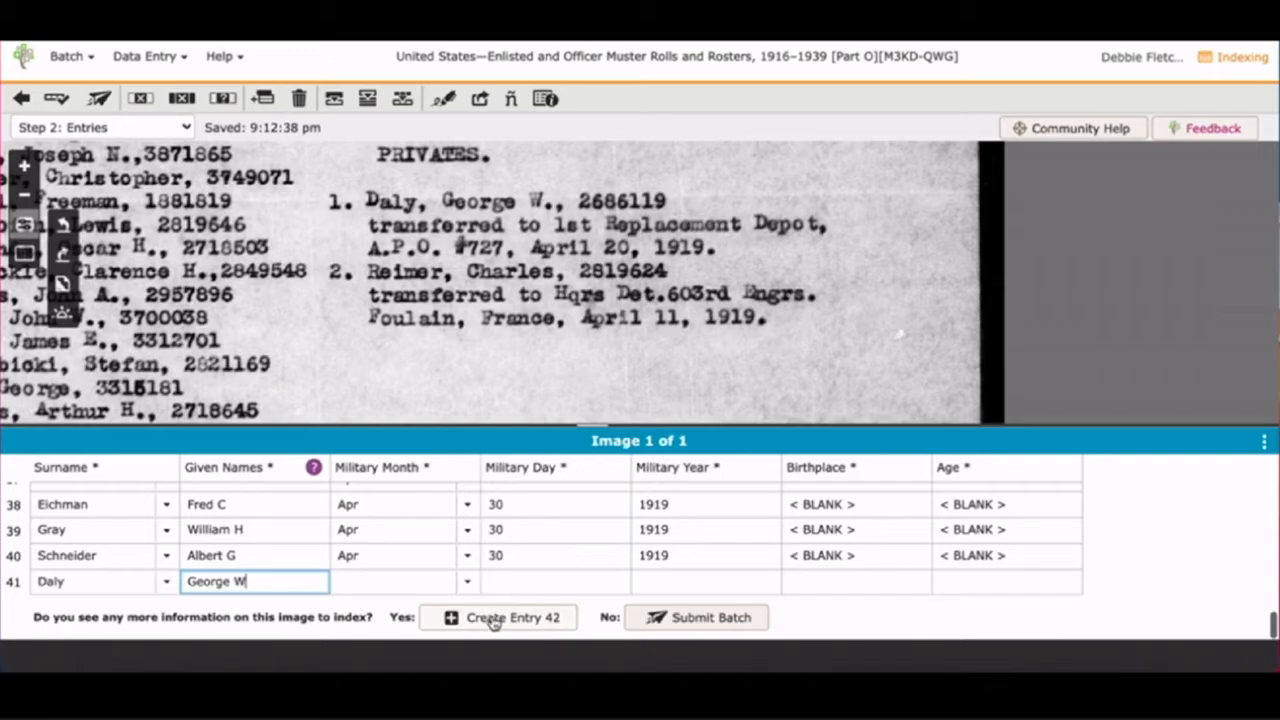
pyautogui.click(493, 618)
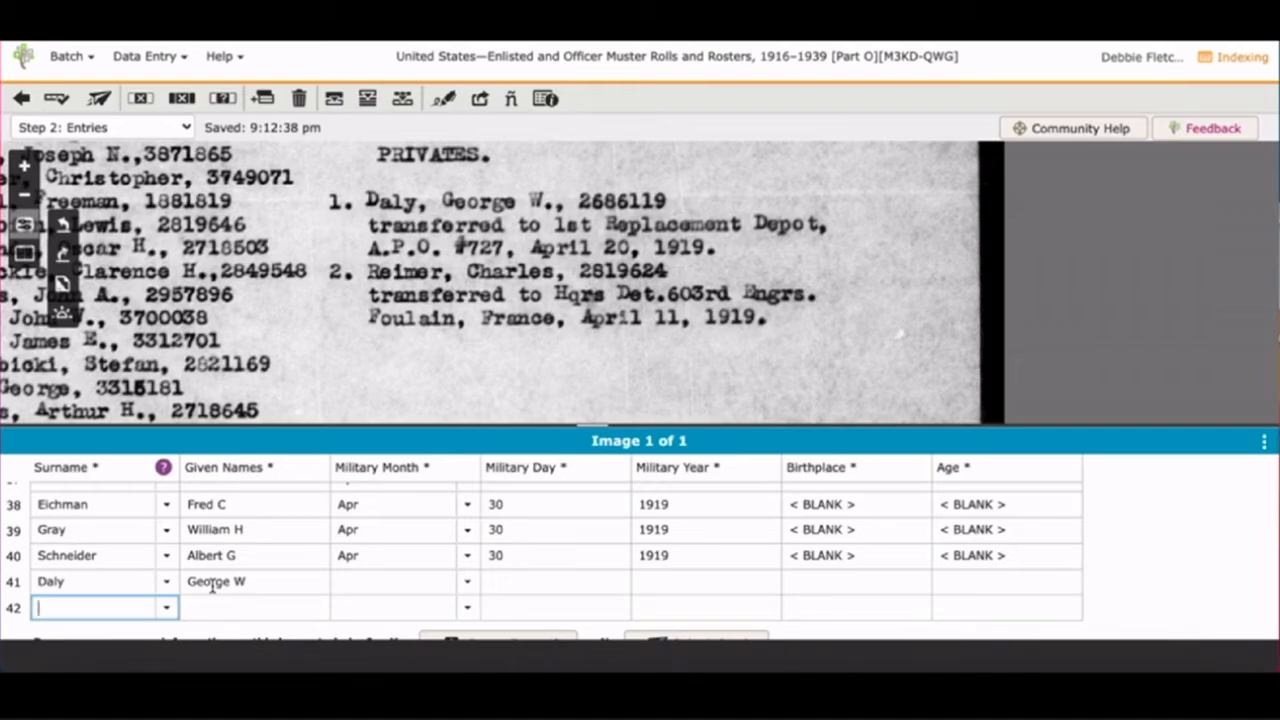
pyautogui.write('R')
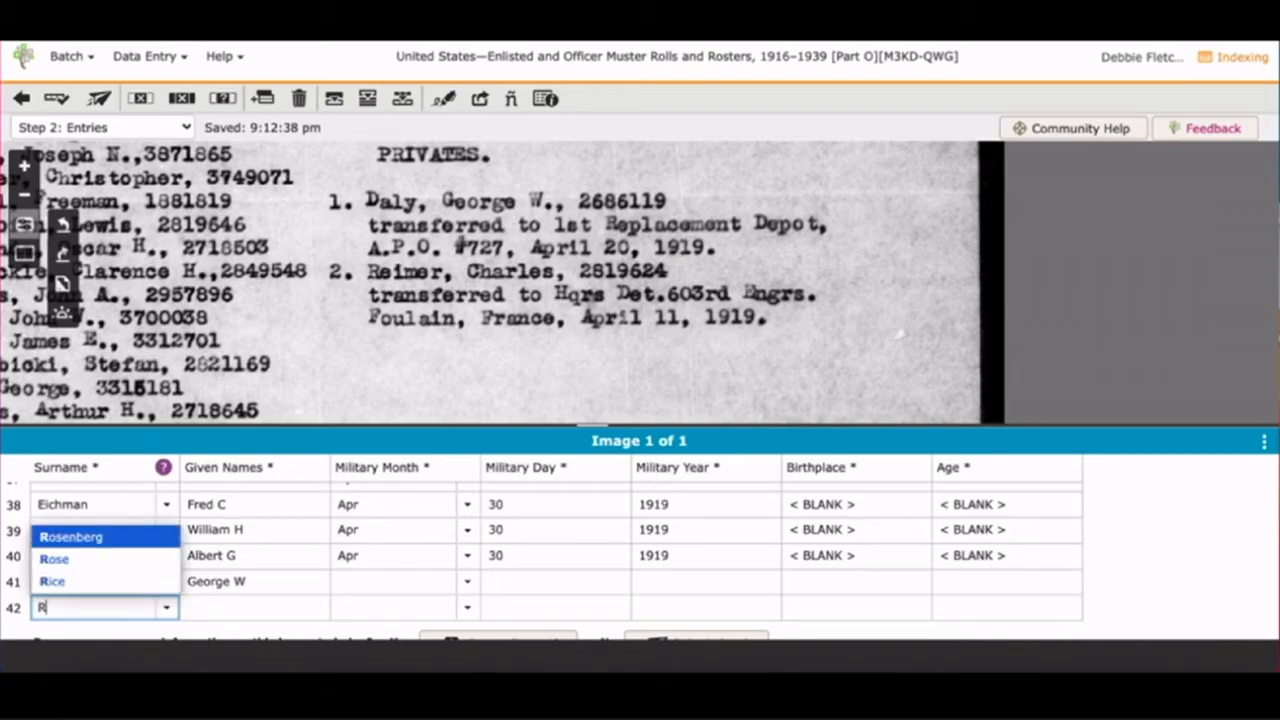
pyautogui.write('eimer')
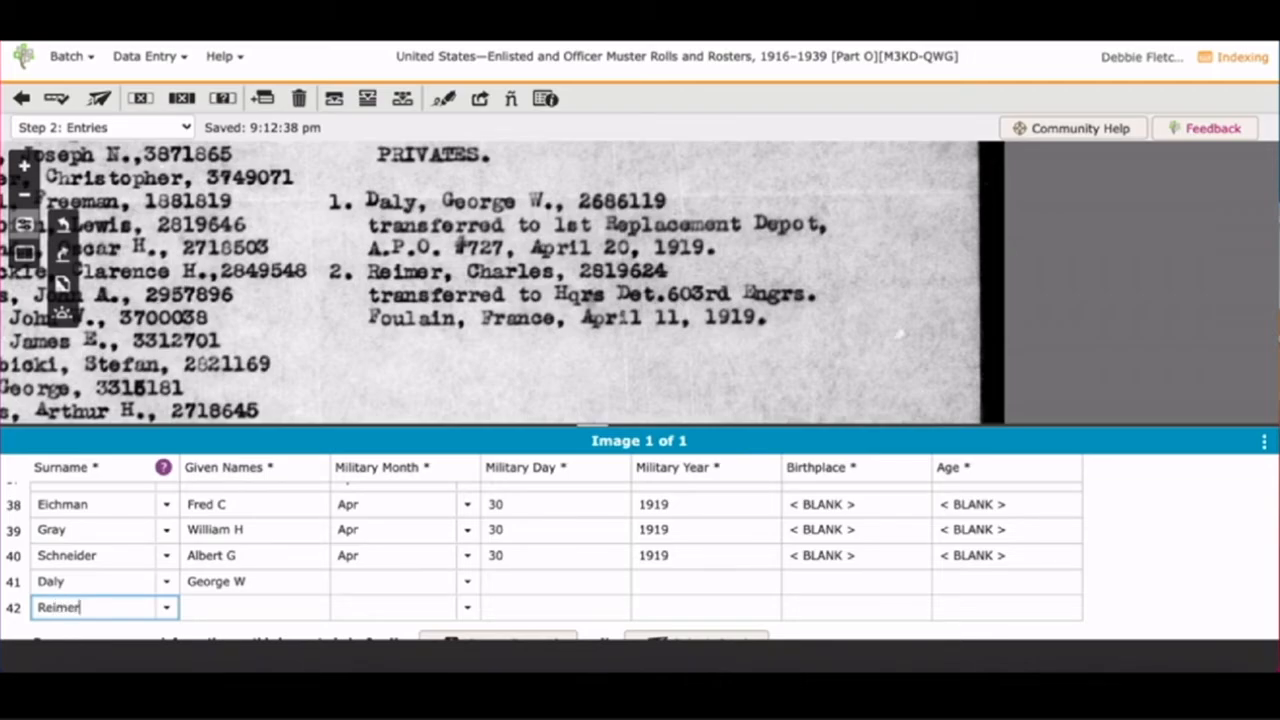
pyautogui.press('Tab')
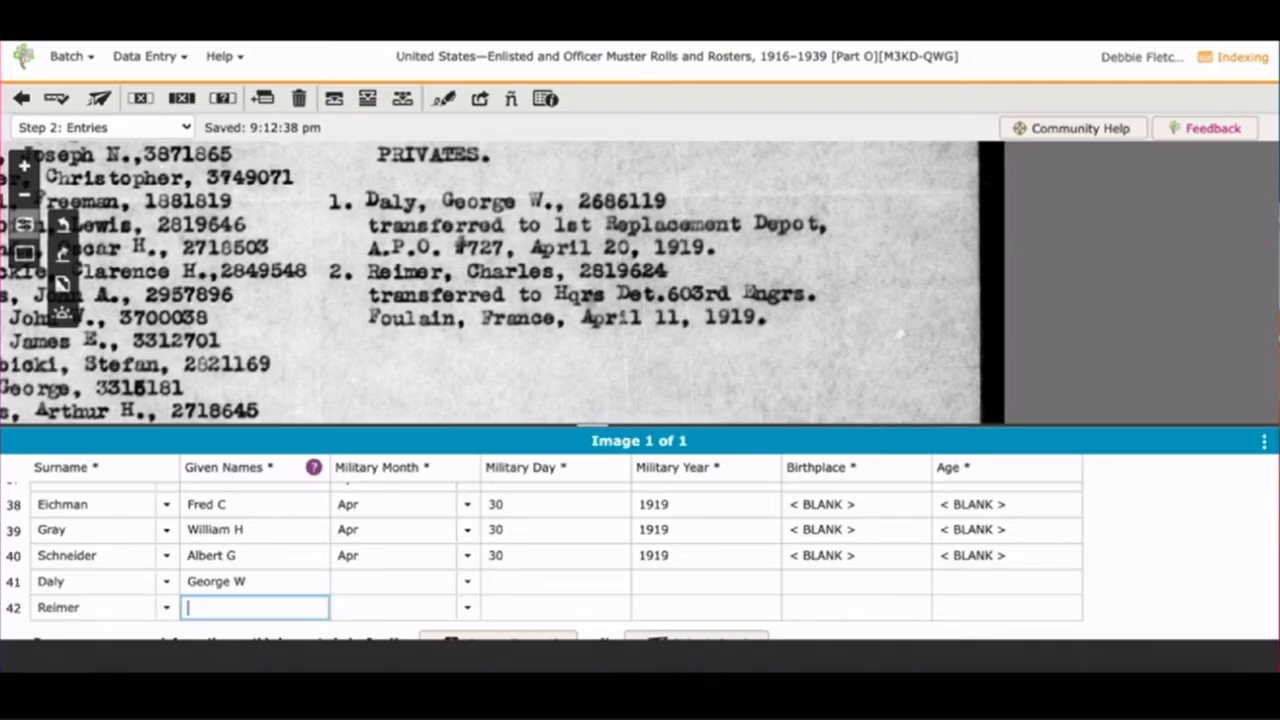
pyautogui.write('Charles')
# Check the What to Index section of the project instructions for how to treat the officer who signed the roster.
pyautogui.click(451, 362)
pyautogui.moveTo(451, 362); pyautogui.dragTo(452, 231)
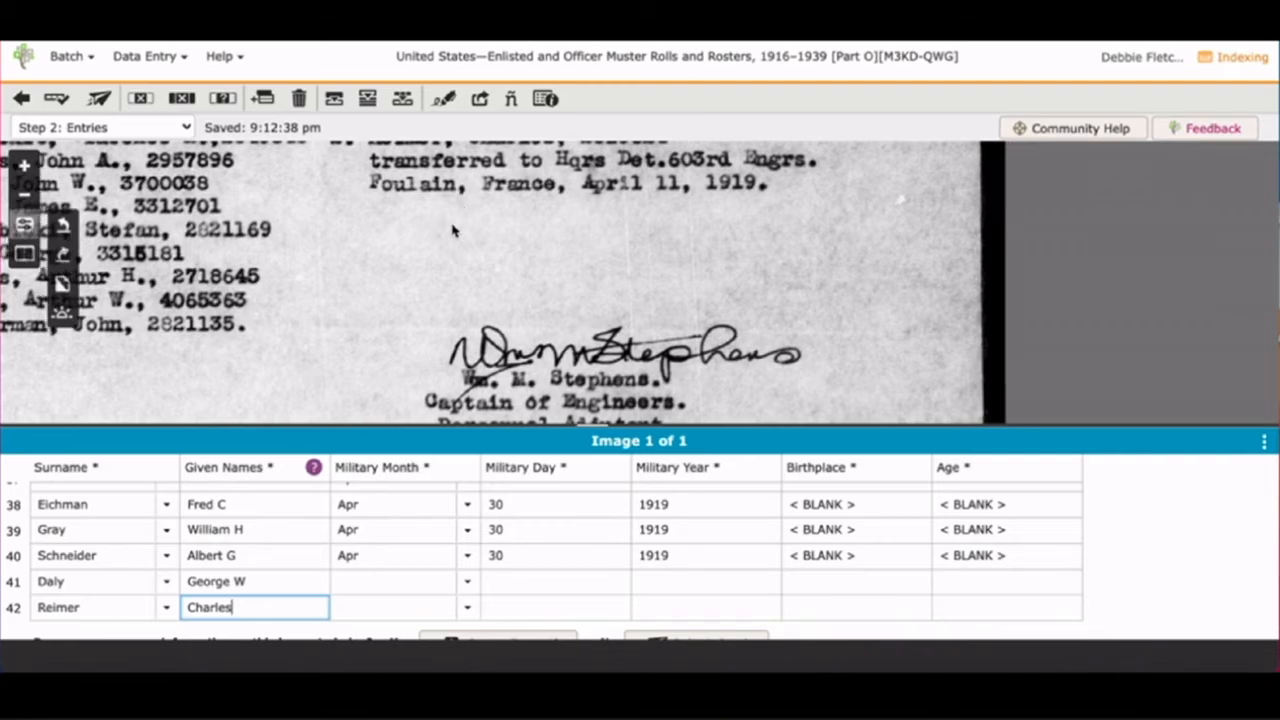
pyautogui.click(469, 318)
pyautogui.moveTo(469, 318); pyautogui.dragTo(461, 199)
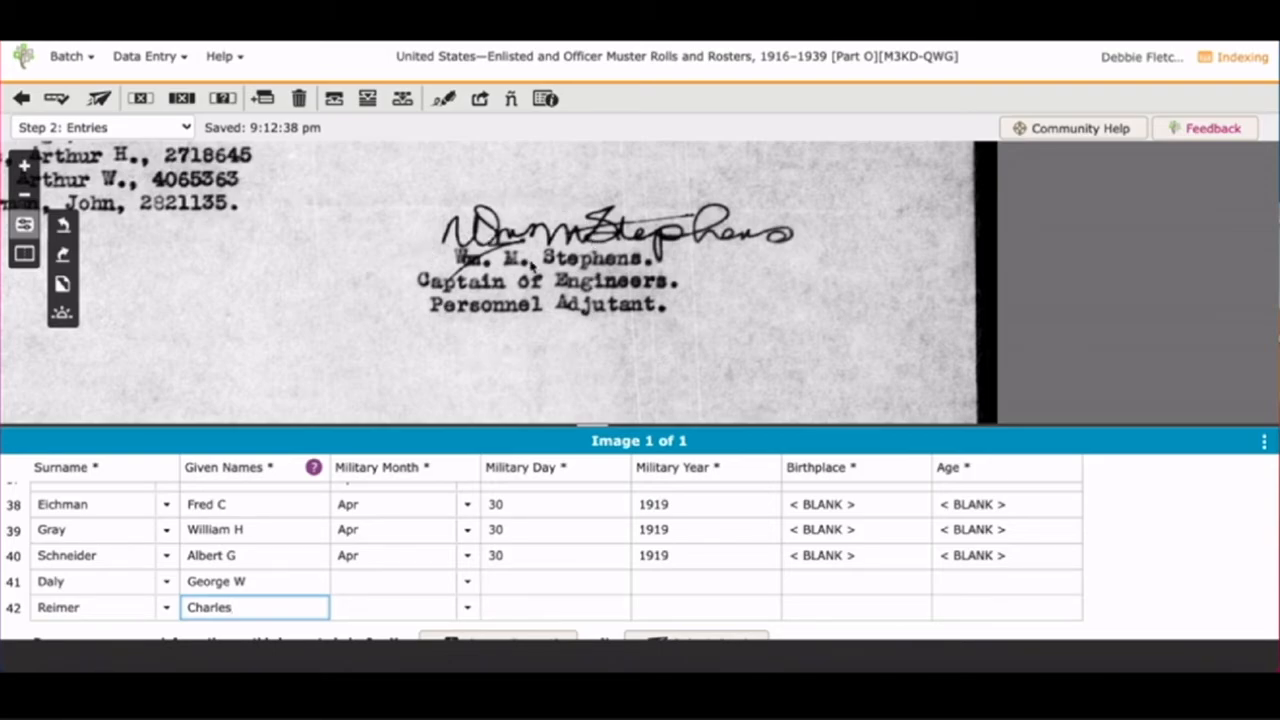
pyautogui.click(546, 100)
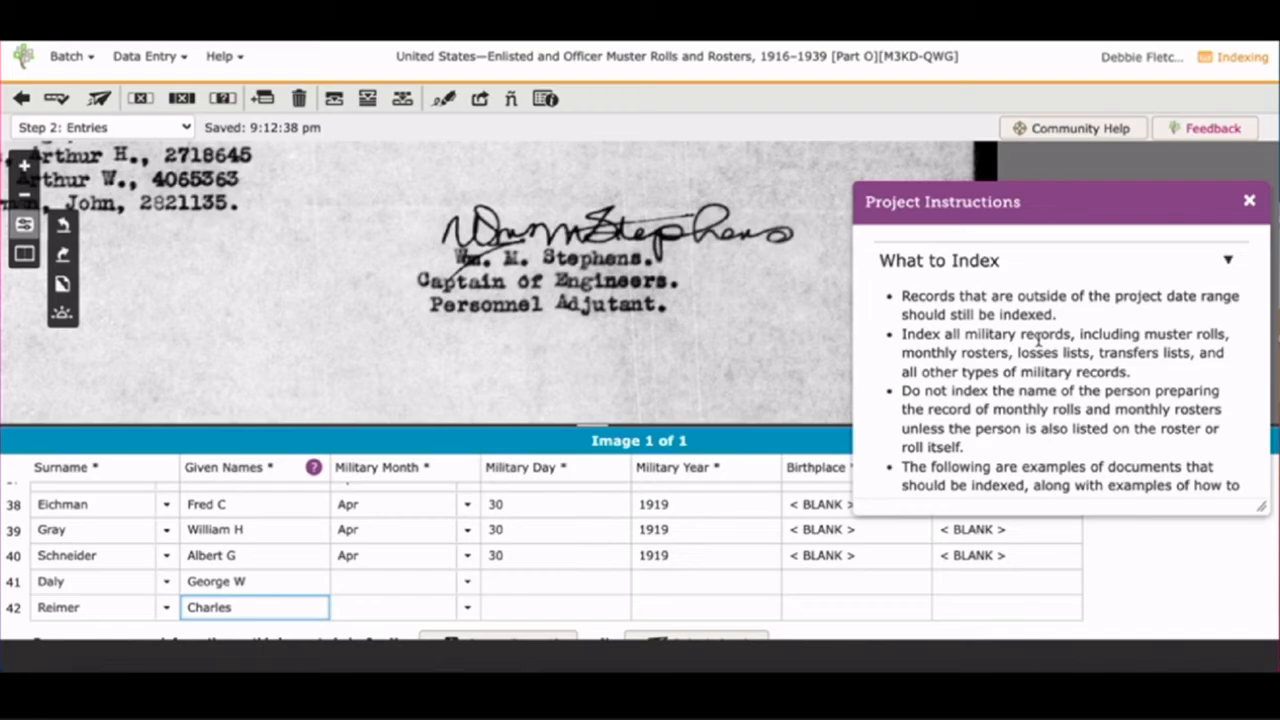
pyautogui.scroll(-2, 1038, 339)
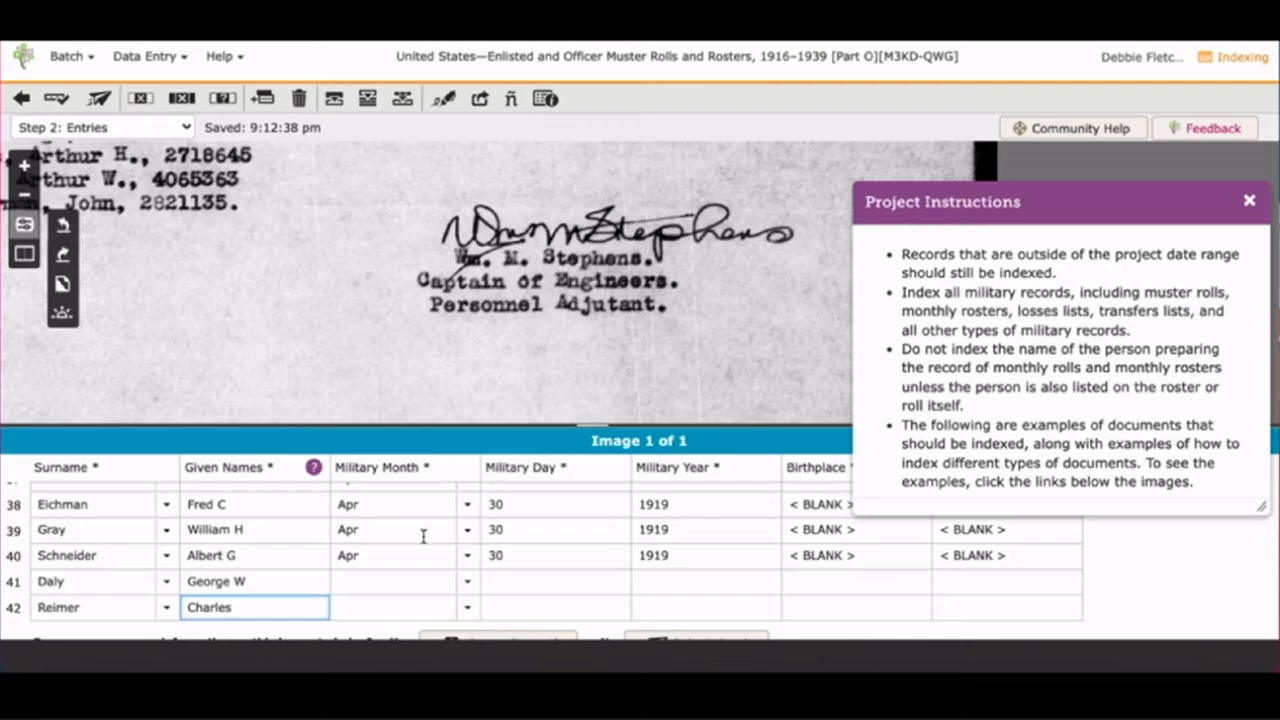
pyautogui.click(384, 603)
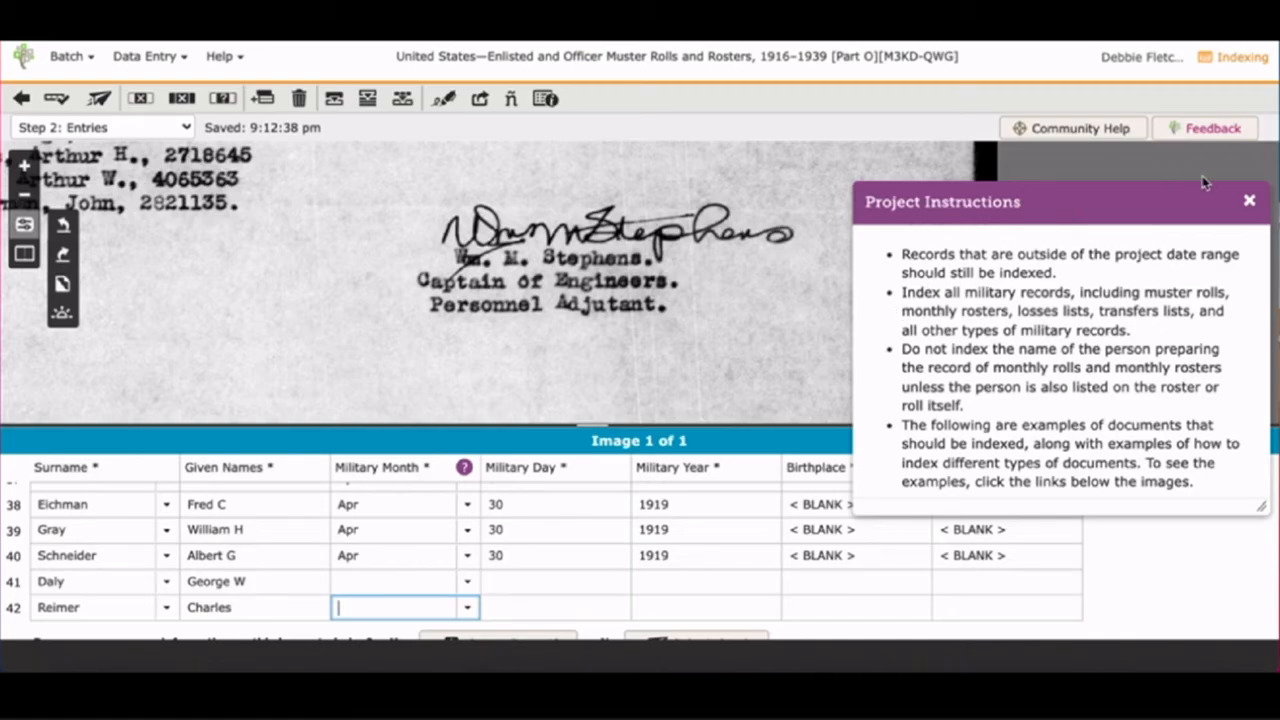
pyautogui.click(1246, 203)
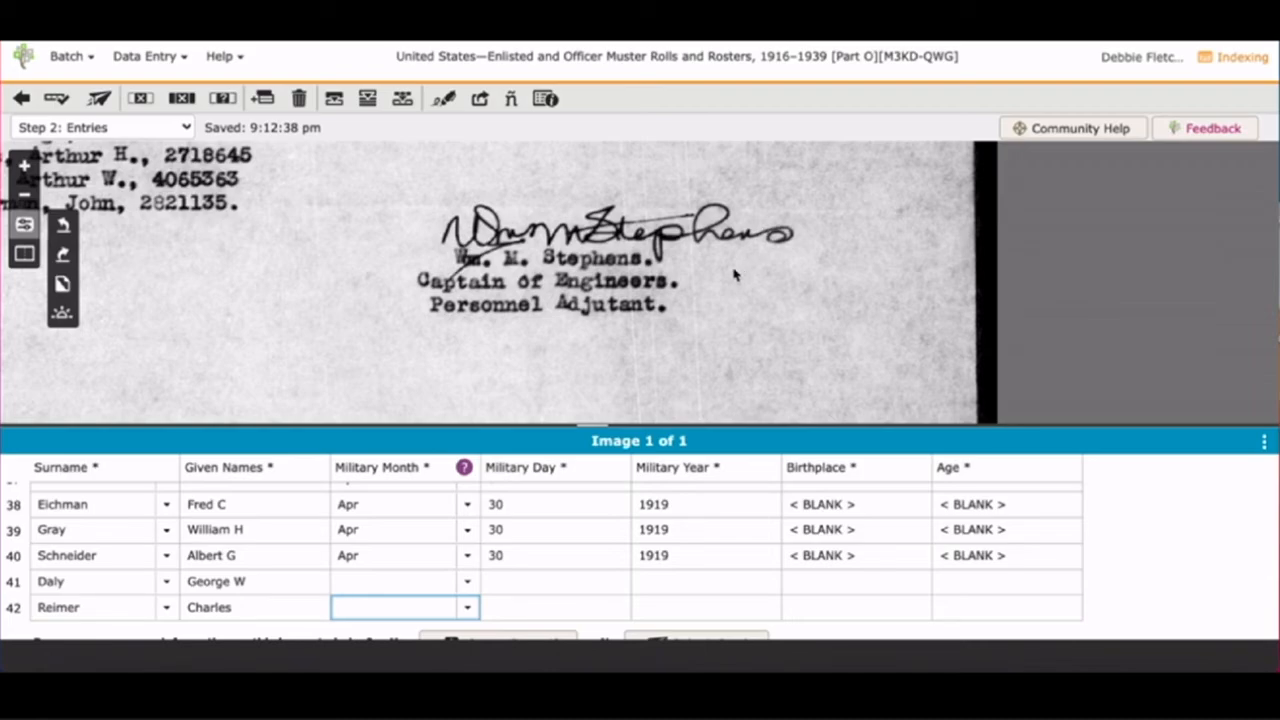
# Copy the military date Apr 30, 1919 from entry 40 down to entries 41 and 42, field by field.
pyautogui.scroll(-5, 730, 272)
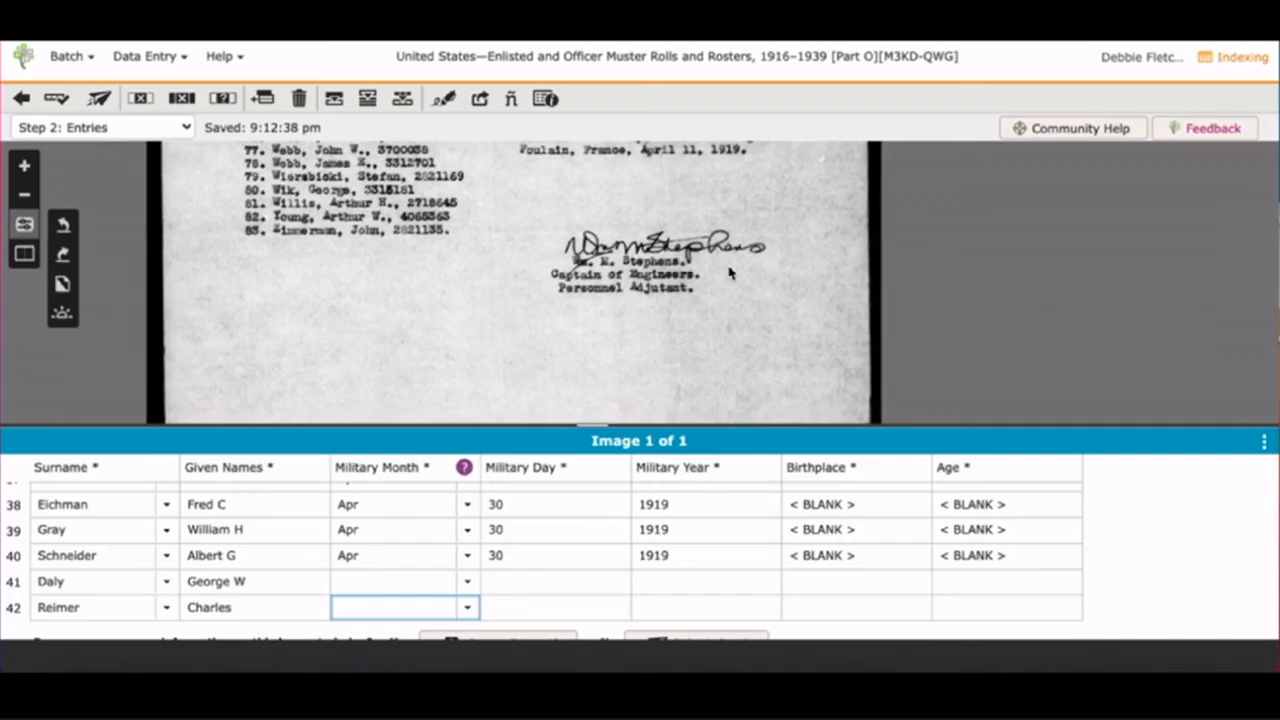
pyautogui.click(730, 272)
pyautogui.moveTo(730, 272); pyautogui.dragTo(739, 178)
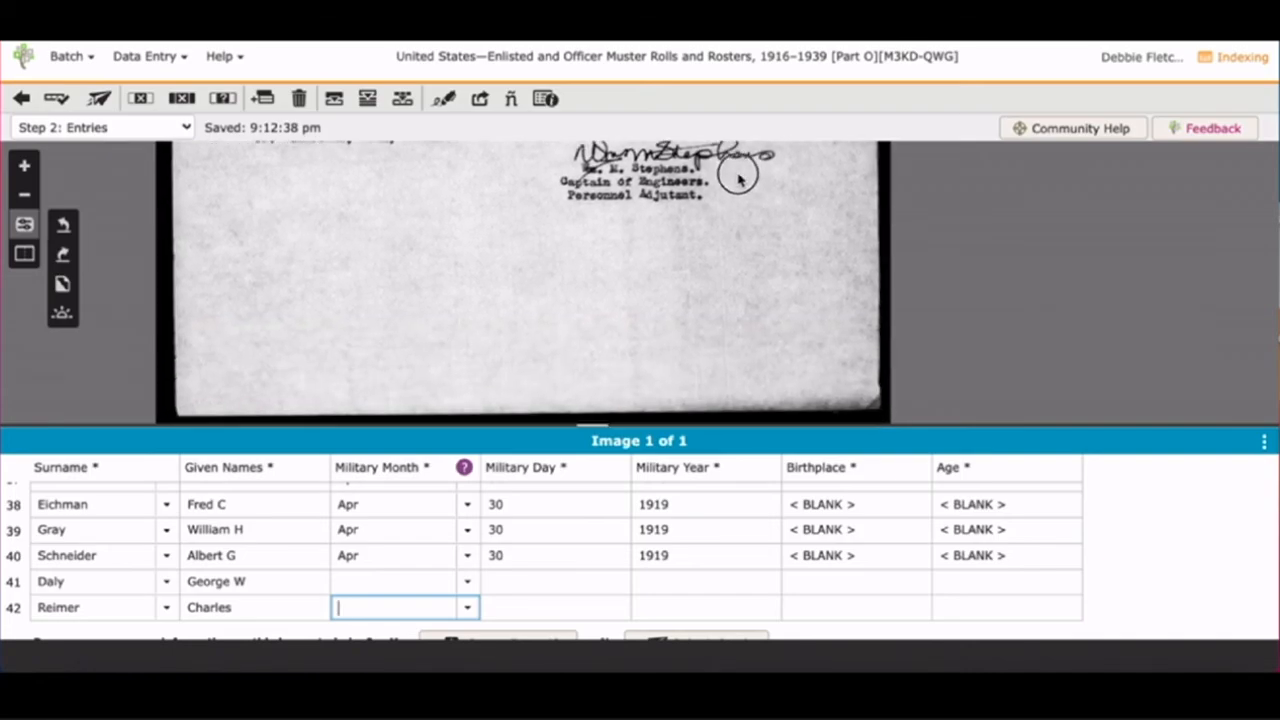
pyautogui.click(738, 284)
pyautogui.moveTo(738, 284); pyautogui.dragTo(741, 208)
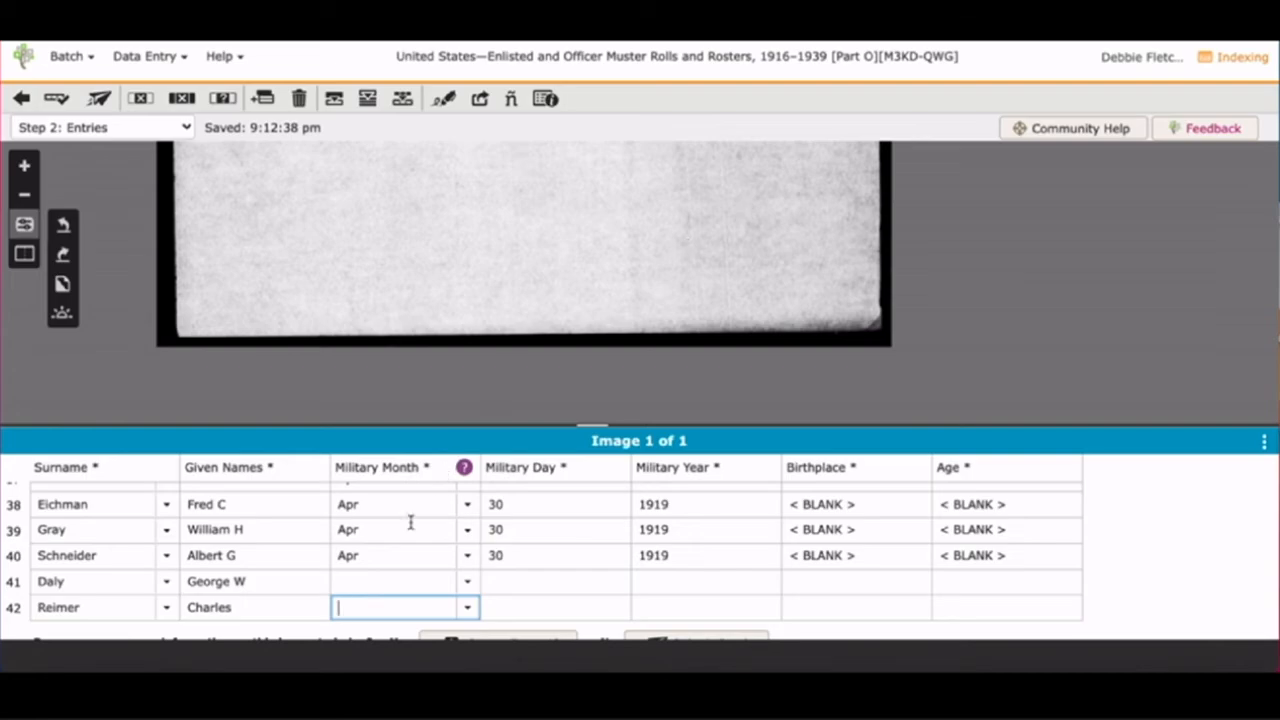
pyautogui.click(398, 558)
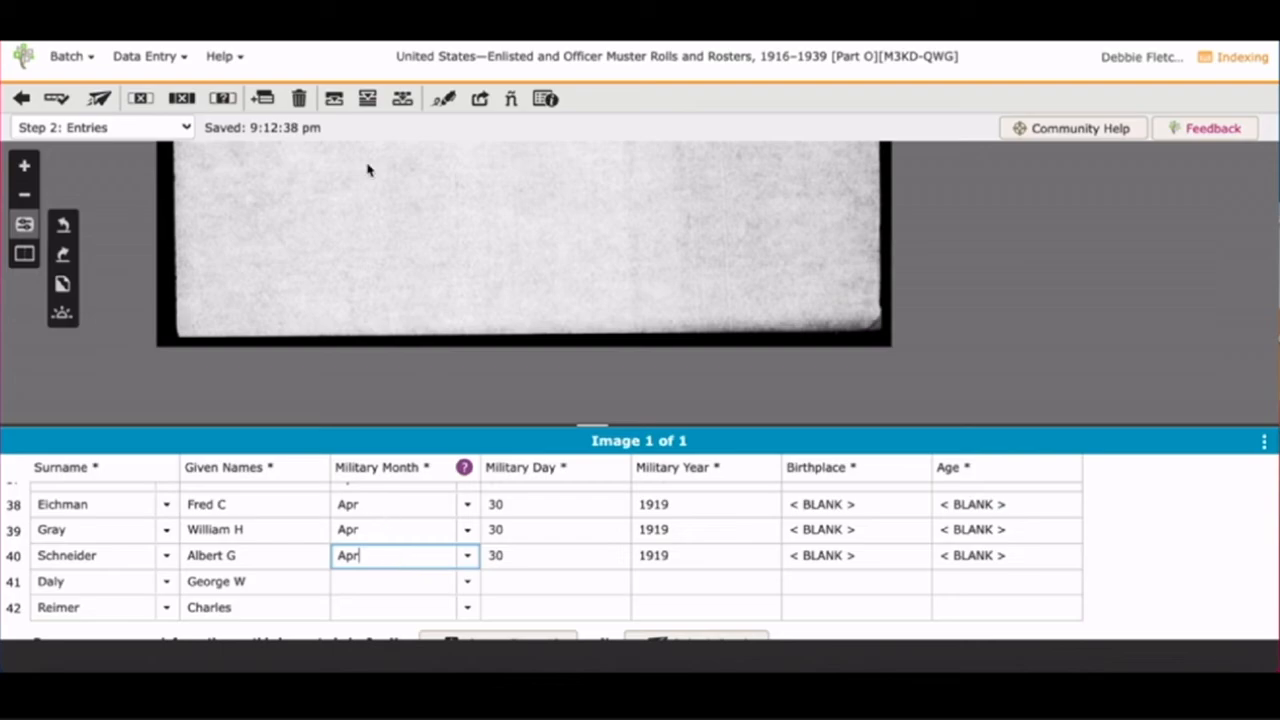
pyautogui.click(365, 97)
pyautogui.click(545, 558)
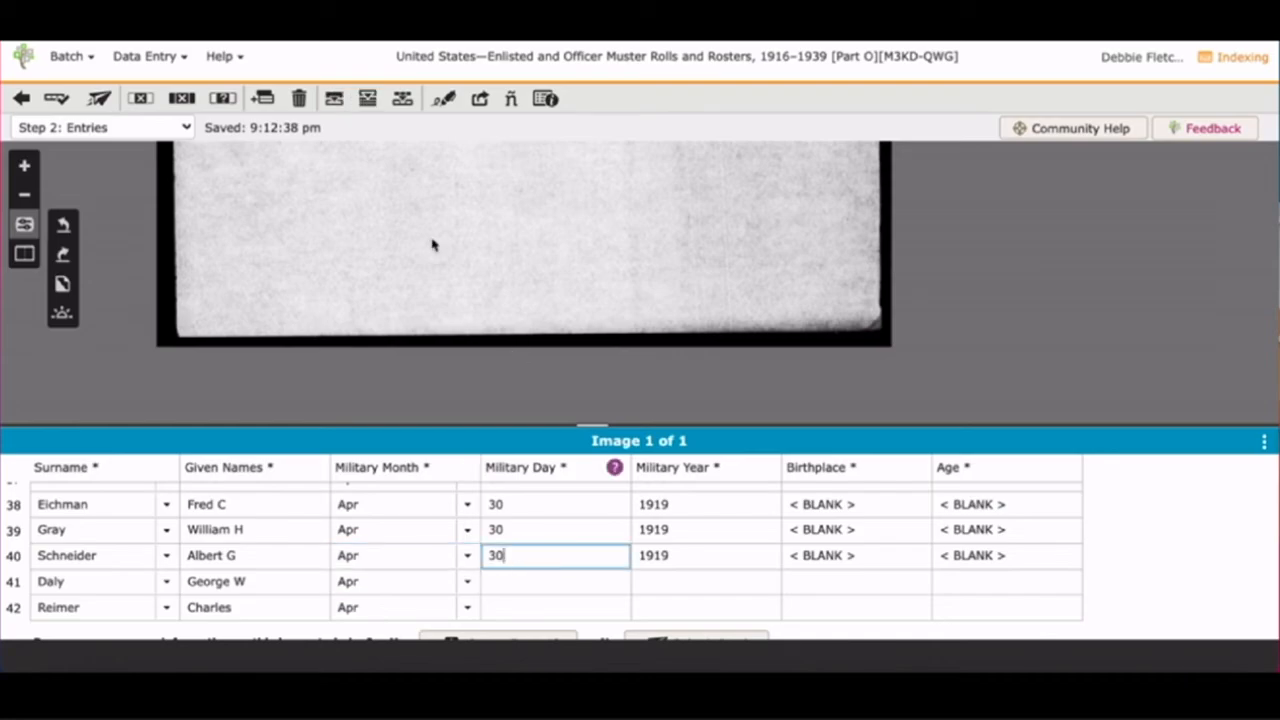
pyautogui.click(367, 99)
pyautogui.click(682, 560)
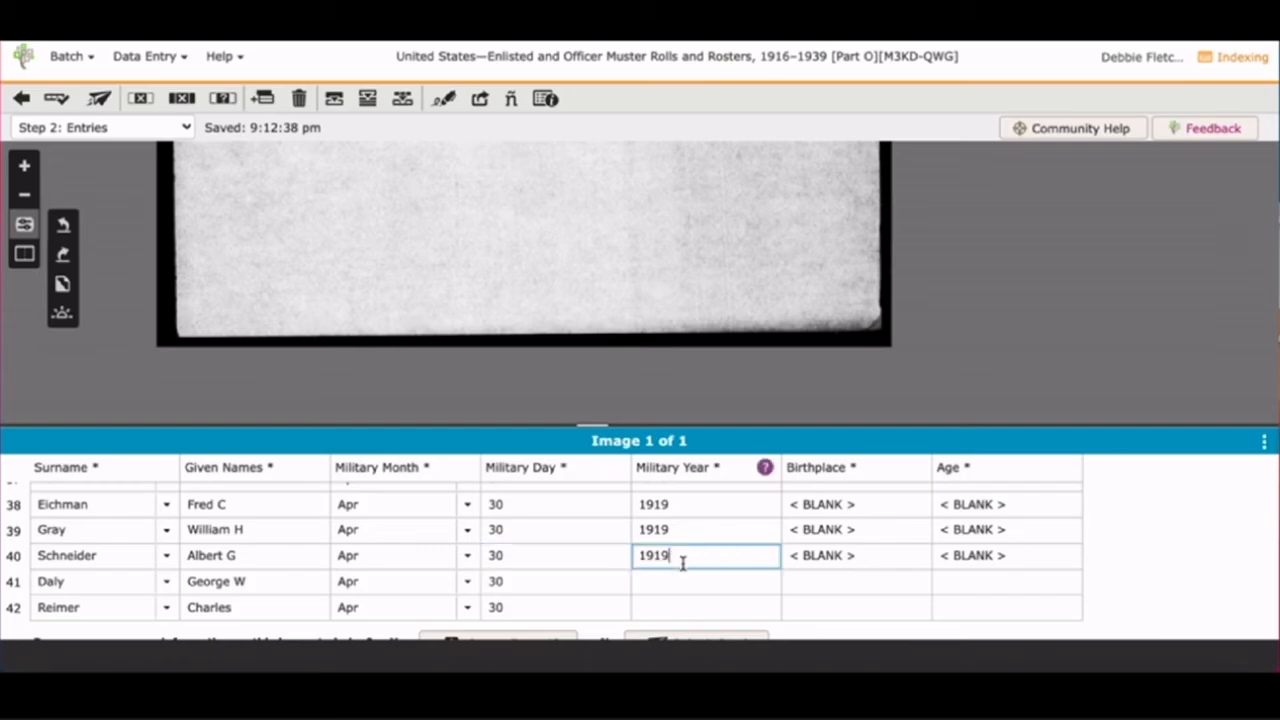
pyautogui.click(367, 99)
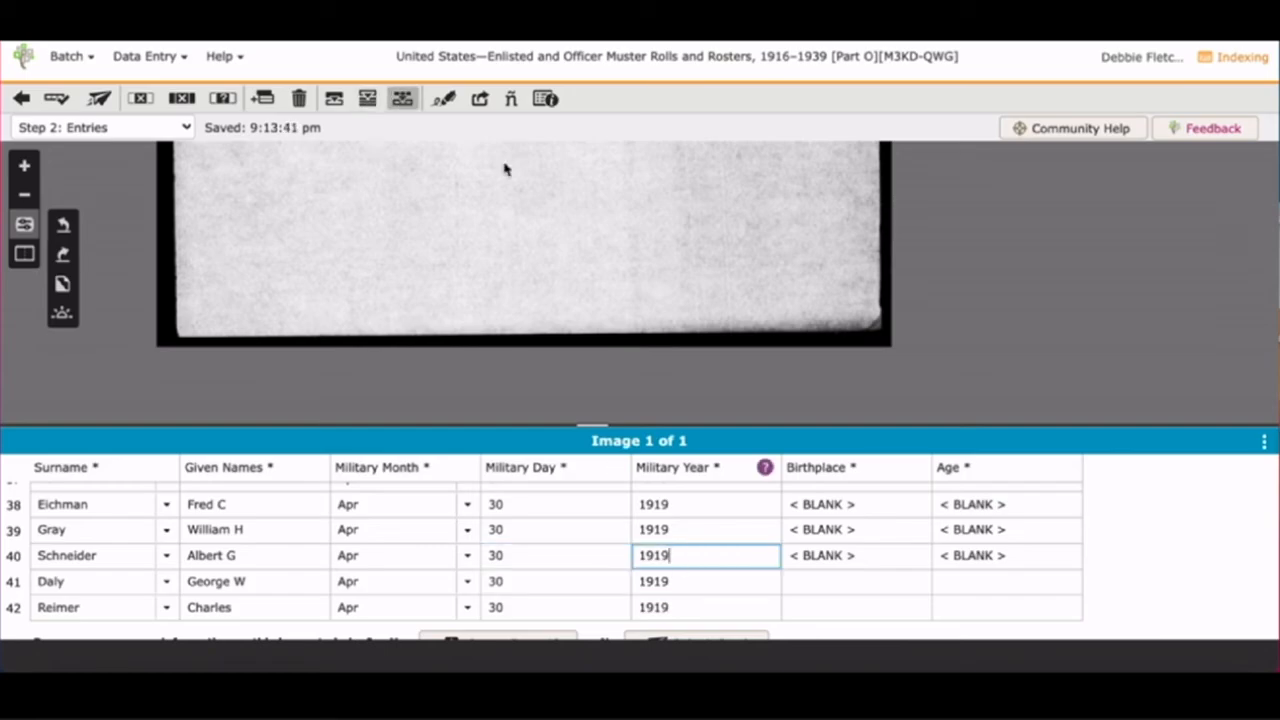
# Copy the blank marking for birthplace and age from entry 40 down to entries 41 and 42.
pyautogui.click(850, 555)
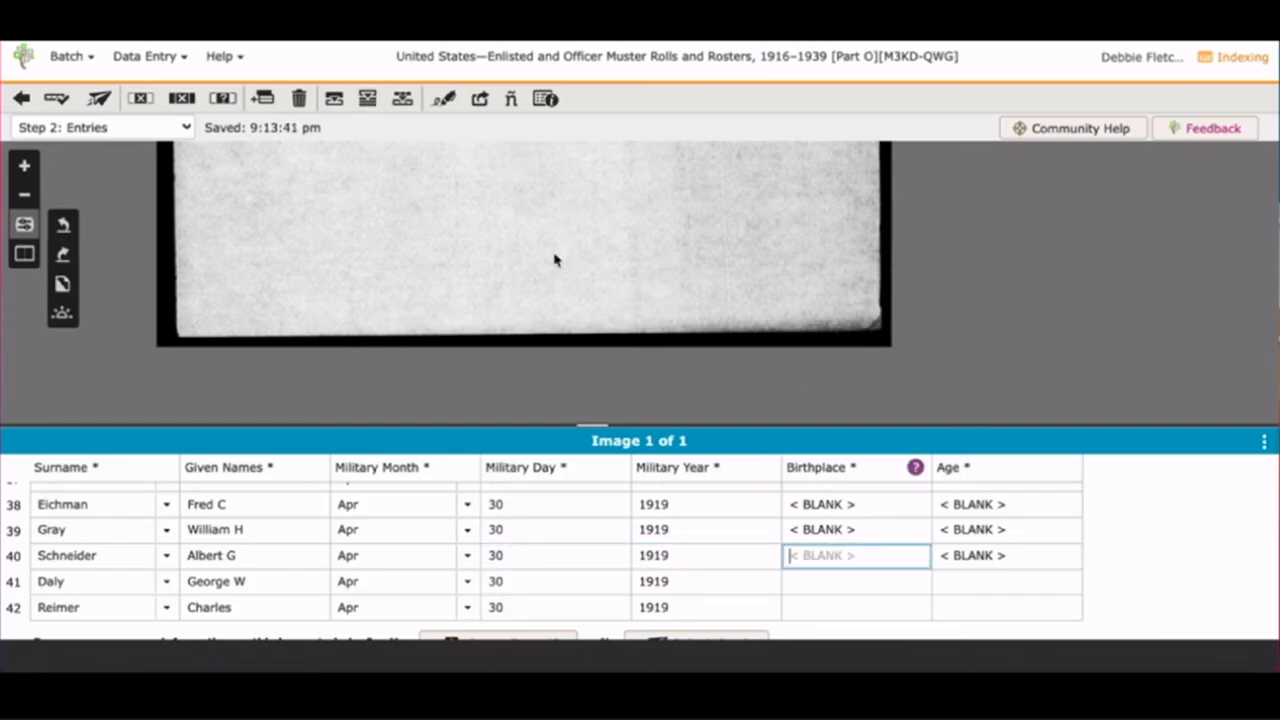
pyautogui.click(368, 99)
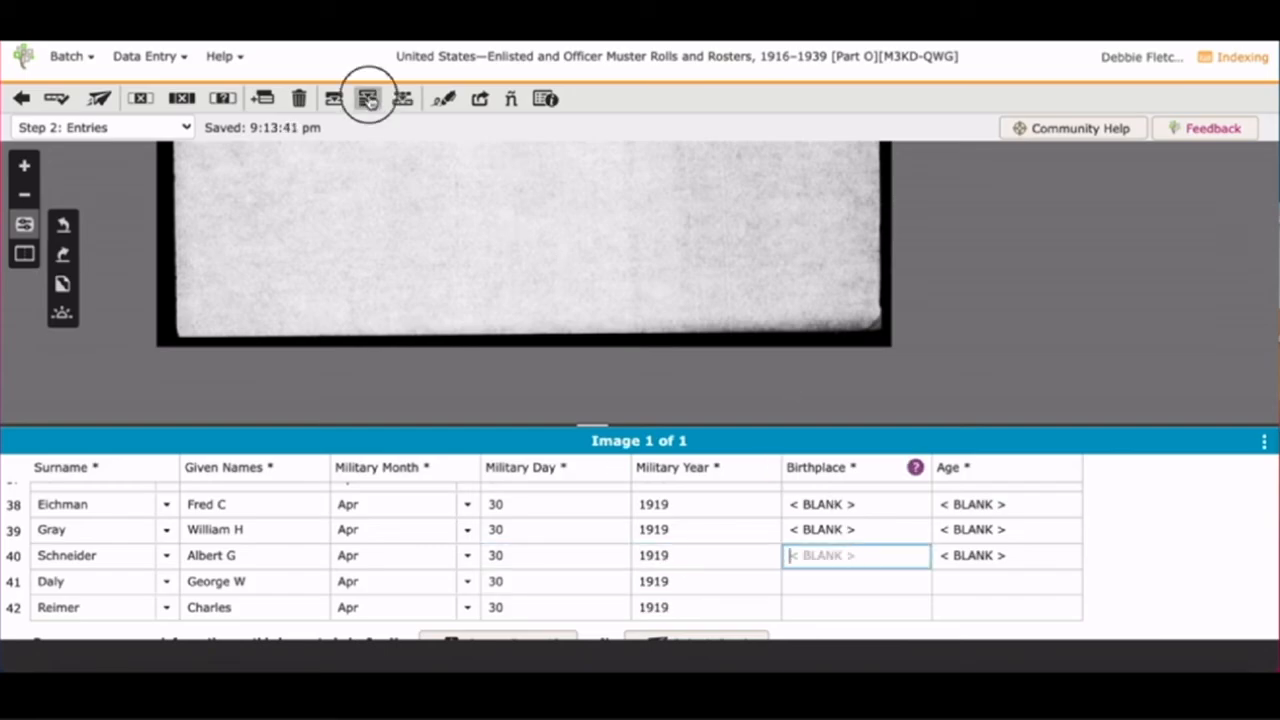
pyautogui.click(978, 558)
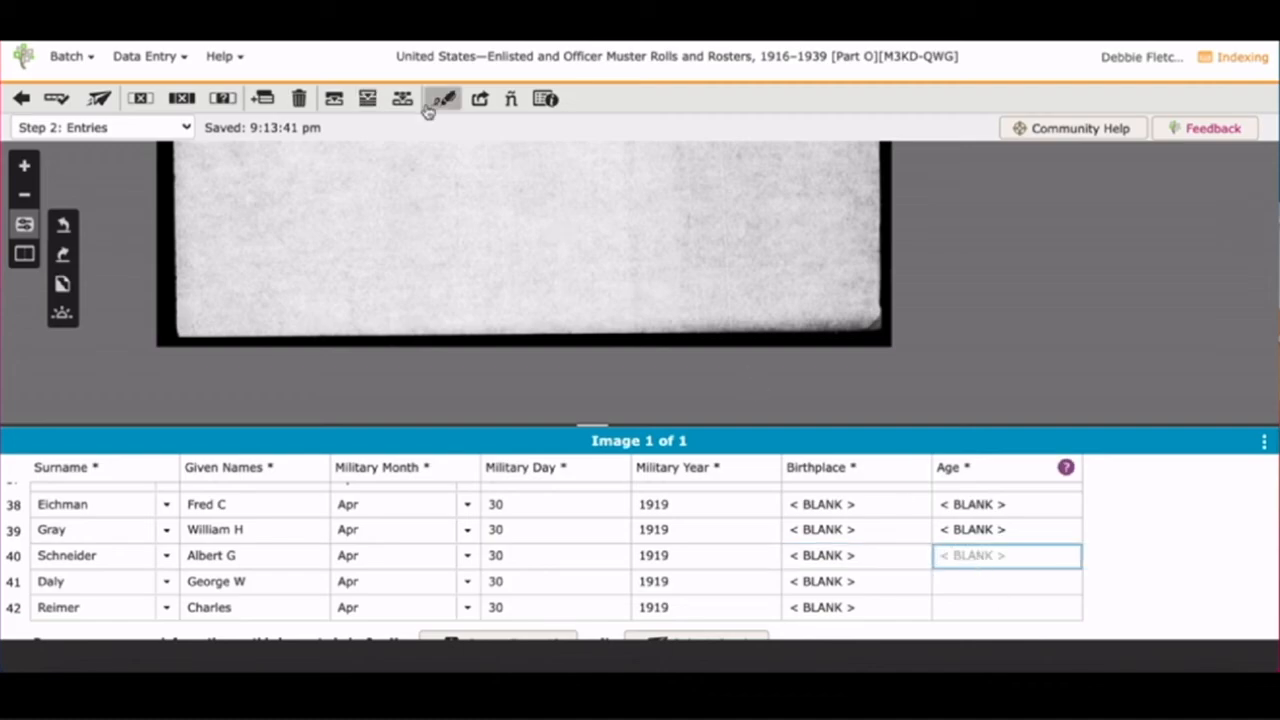
pyautogui.click(368, 100)
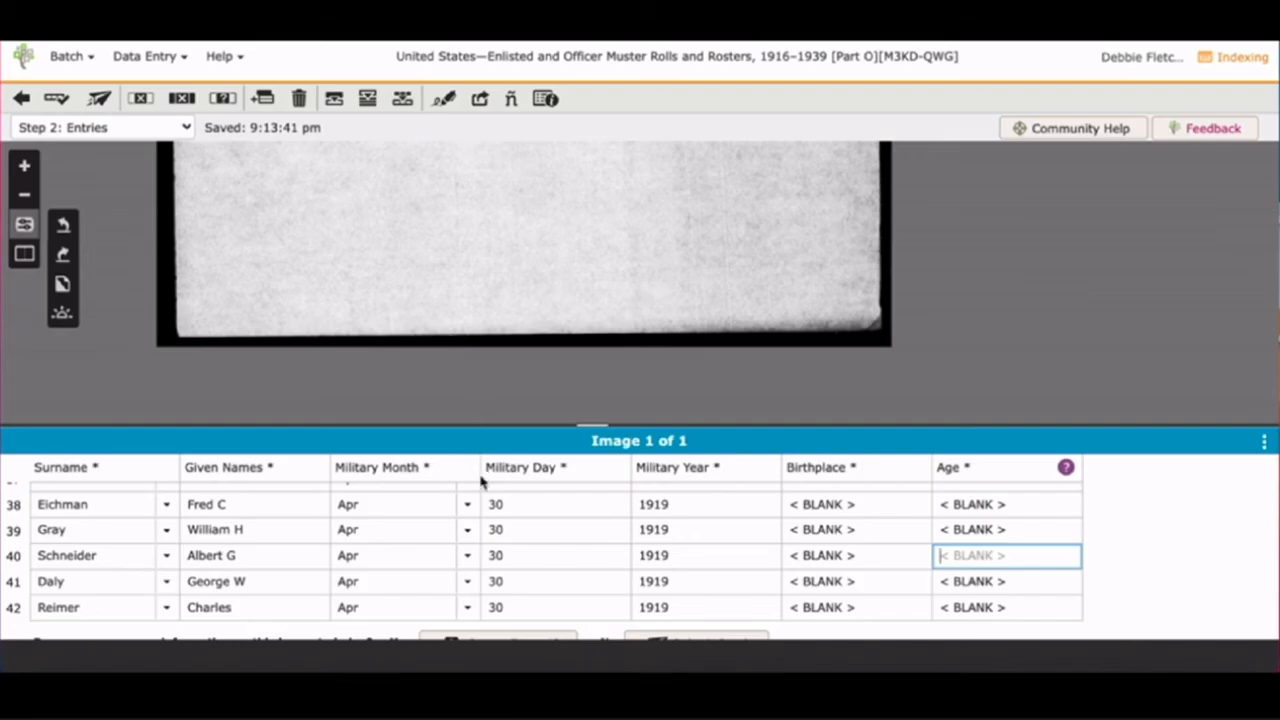
# Submit the finished batch without creating entry 43, and confirm the submission in the quality check.
pyautogui.scroll(-1, 481, 482)
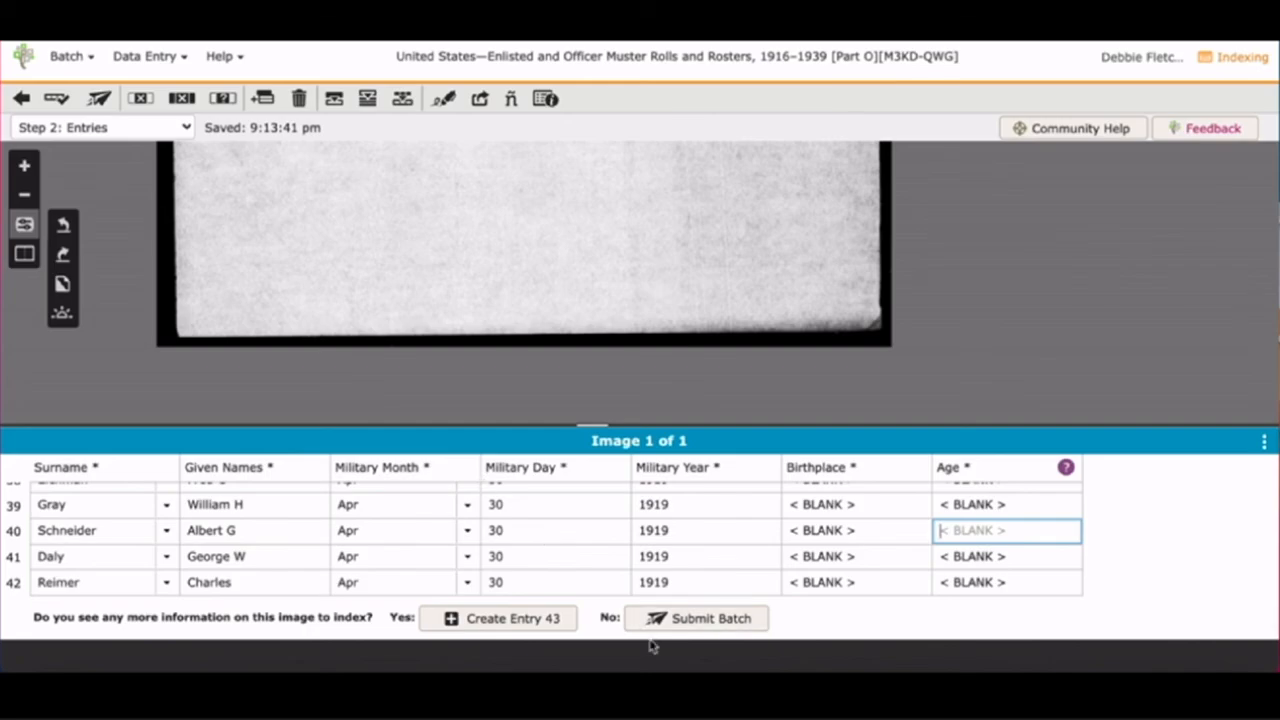
pyautogui.click(711, 619)
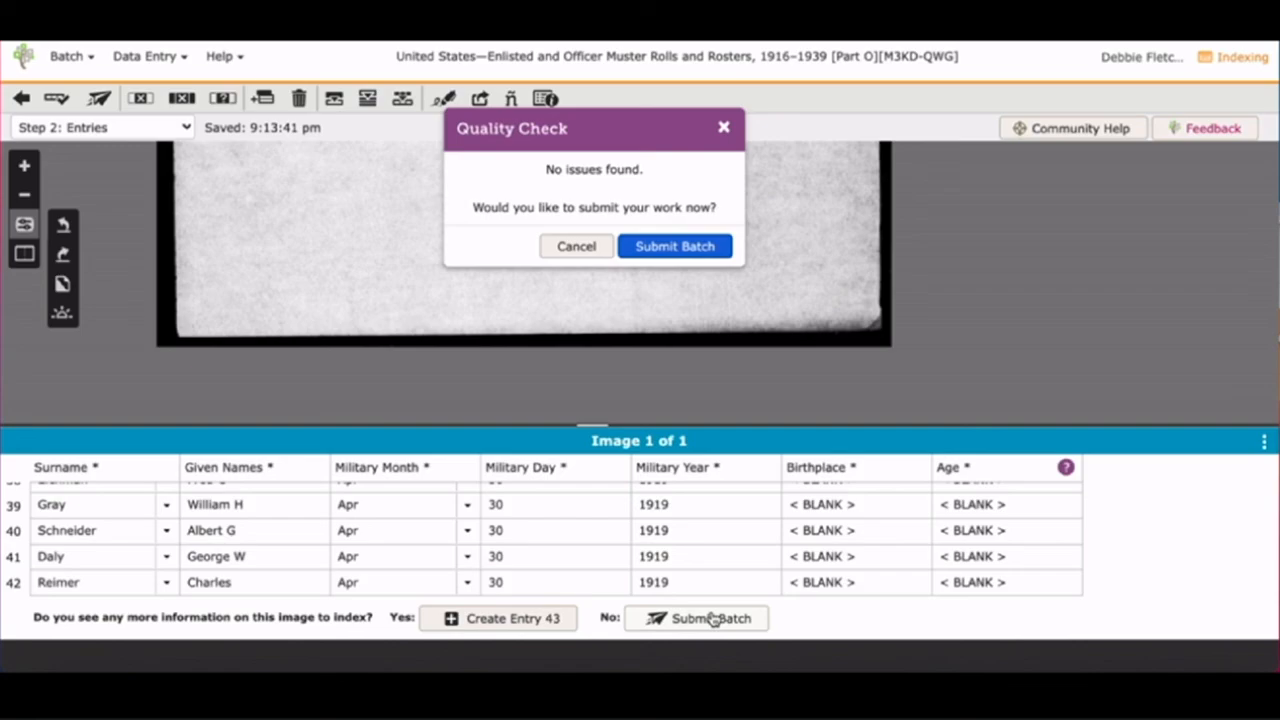
pyautogui.click(693, 249)
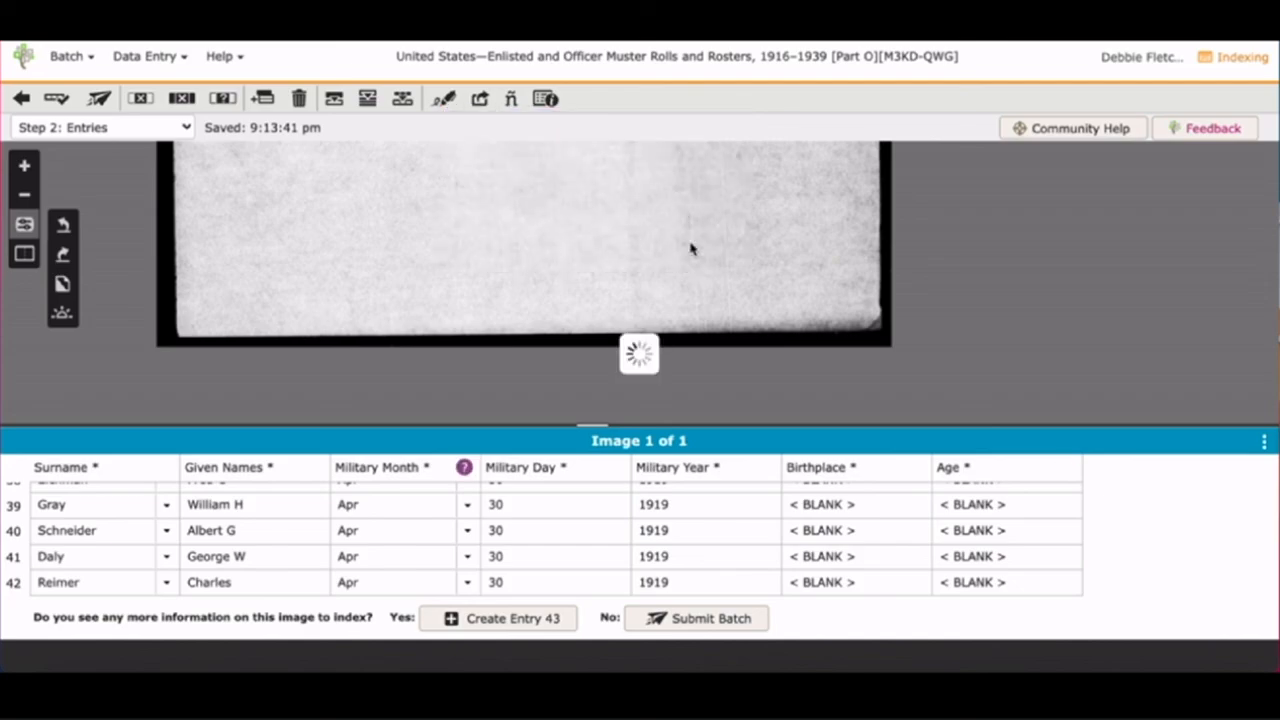